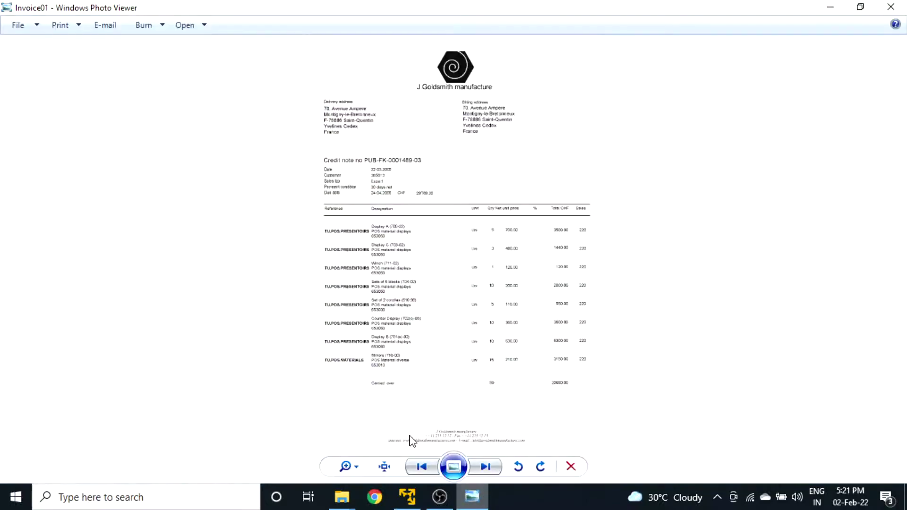
Examine the sample invoice's address blocks, credit note details and line items.
{"action": "scroll", "coordinate": [314, 246], "scroll_direction": "up", "scroll_amount": 3}
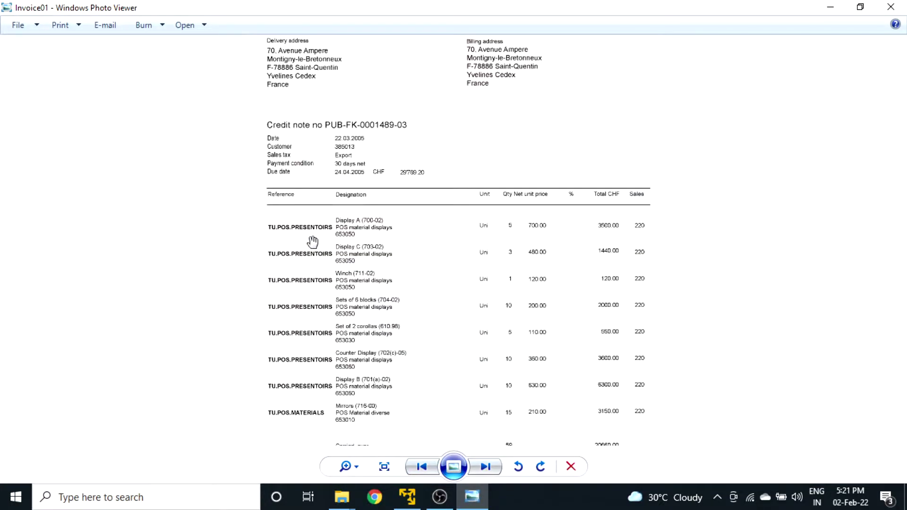
{"action": "left_click_drag", "start_coordinate": [295, 163], "coordinate": [299, 279]}
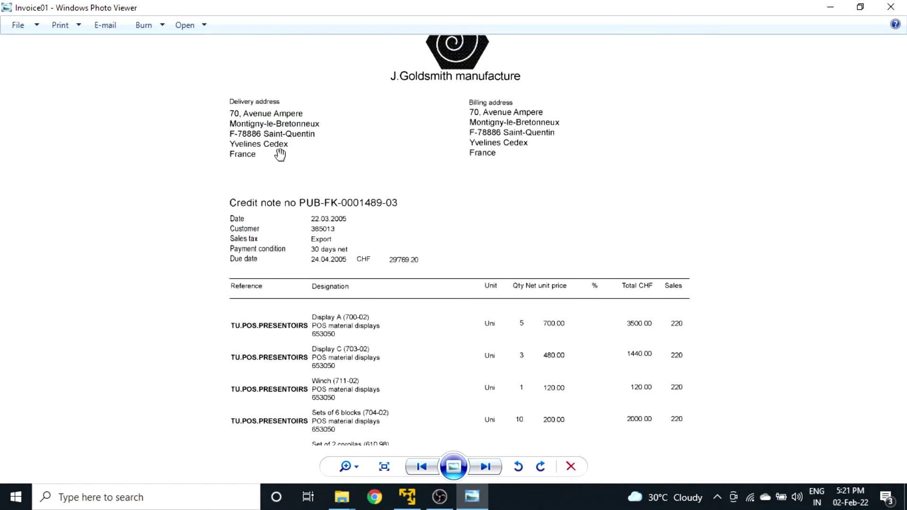
{"action": "left_click_drag", "start_coordinate": [282, 156], "coordinate": [285, 205]}
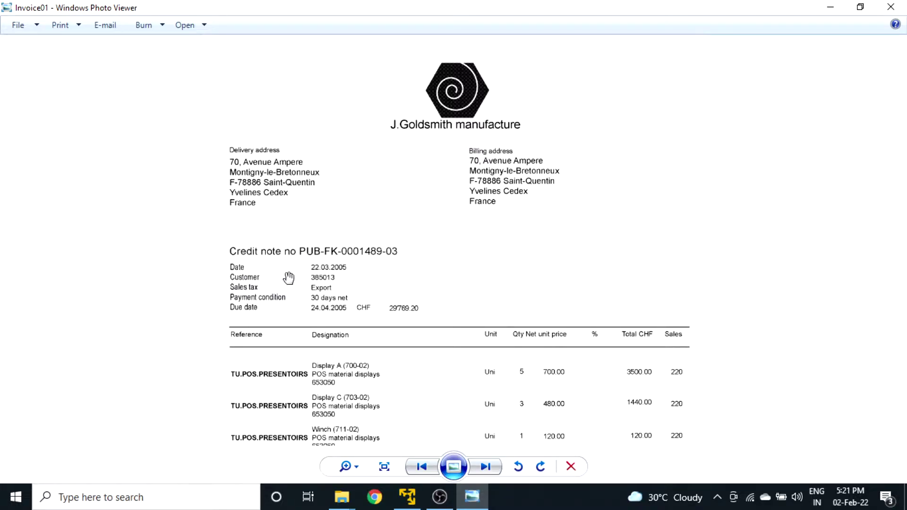
{"action": "left_click_drag", "start_coordinate": [284, 367], "coordinate": [283, 278]}
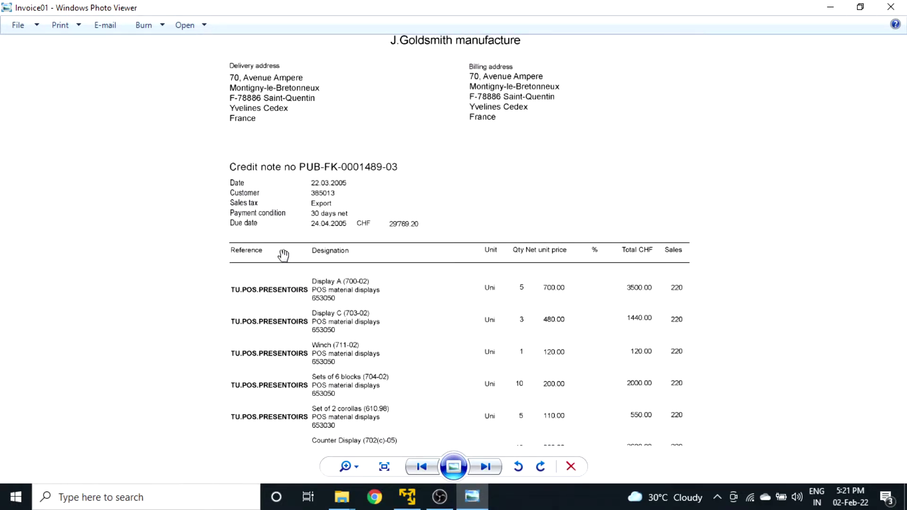
{"action": "left_click_drag", "start_coordinate": [320, 318], "coordinate": [359, 214]}
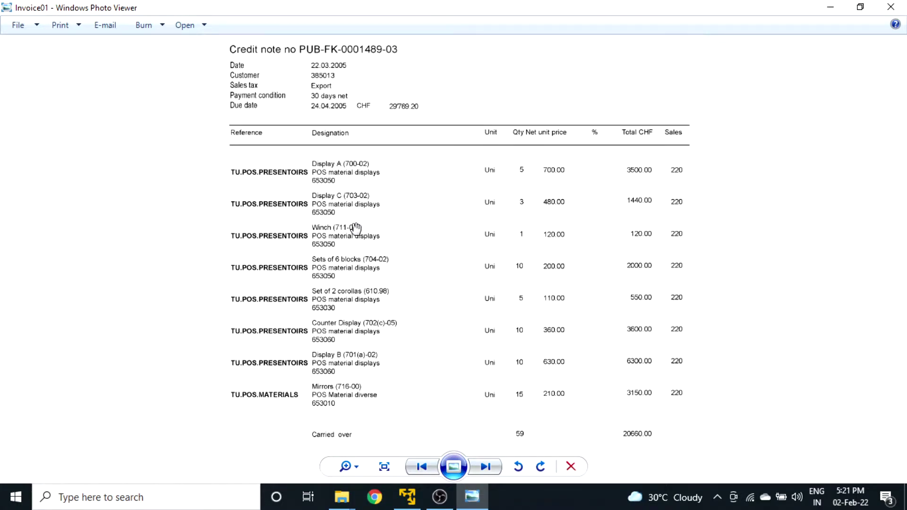
Switch to the virtual machine and launch FlexiLayout Studio.
{"action": "left_click", "coordinate": [407, 504]}
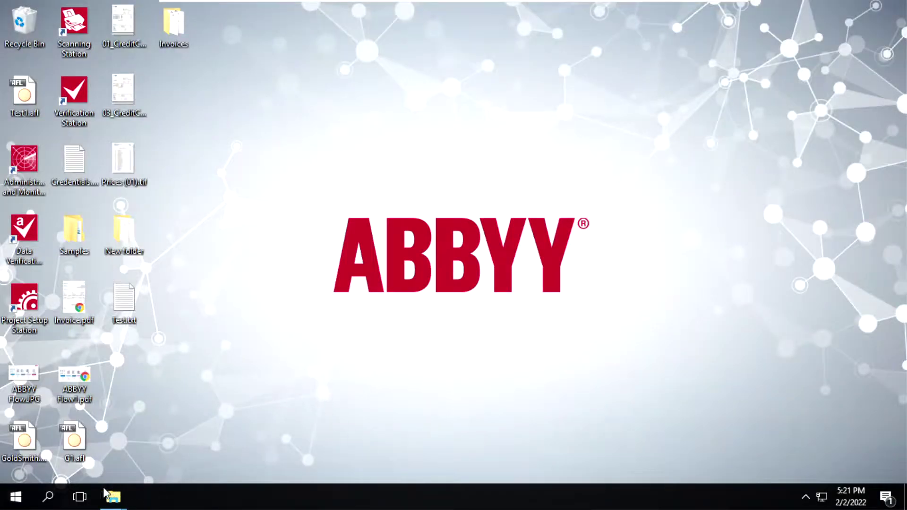
{"action": "left_click", "coordinate": [43, 505]}
{"action": "type", "text": "fle"}
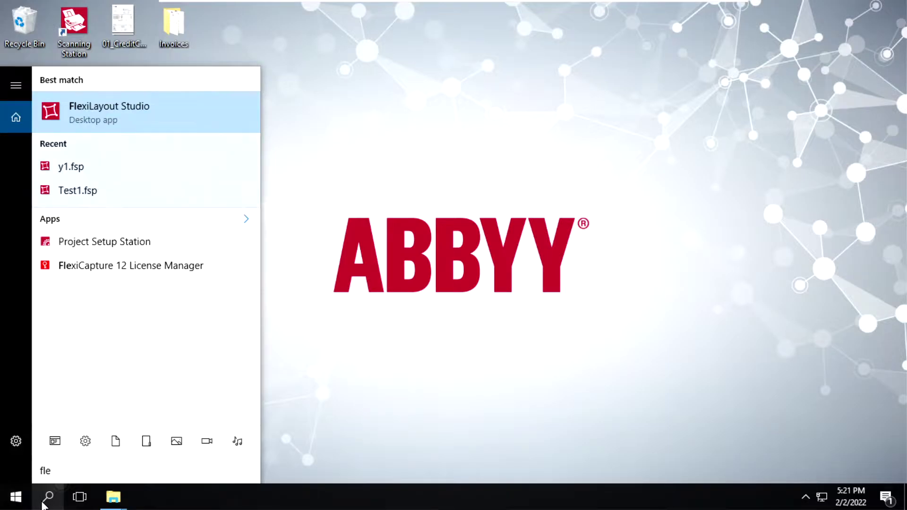
{"action": "key", "text": "Return"}
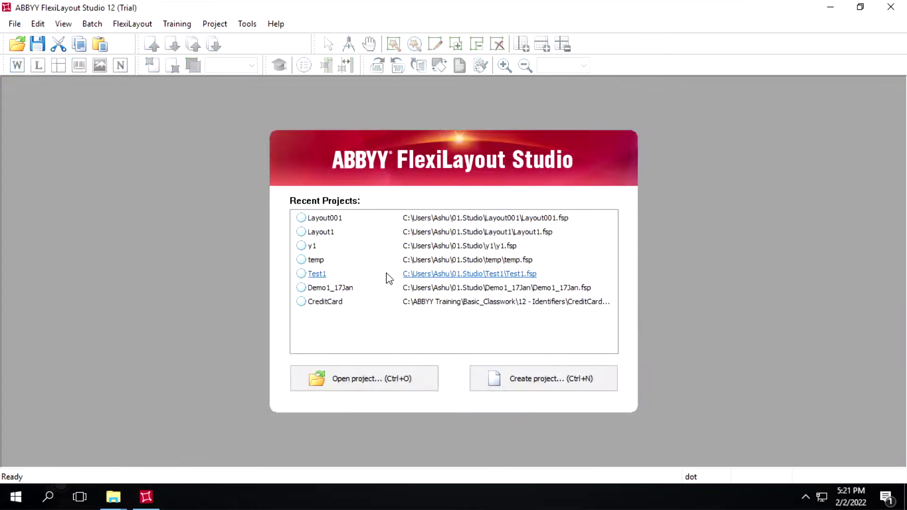
Create a new project named Layout1 of type ABBYY FlexiLayout Project Files (*.fsp) in the default location.
{"action": "left_click", "coordinate": [547, 385]}
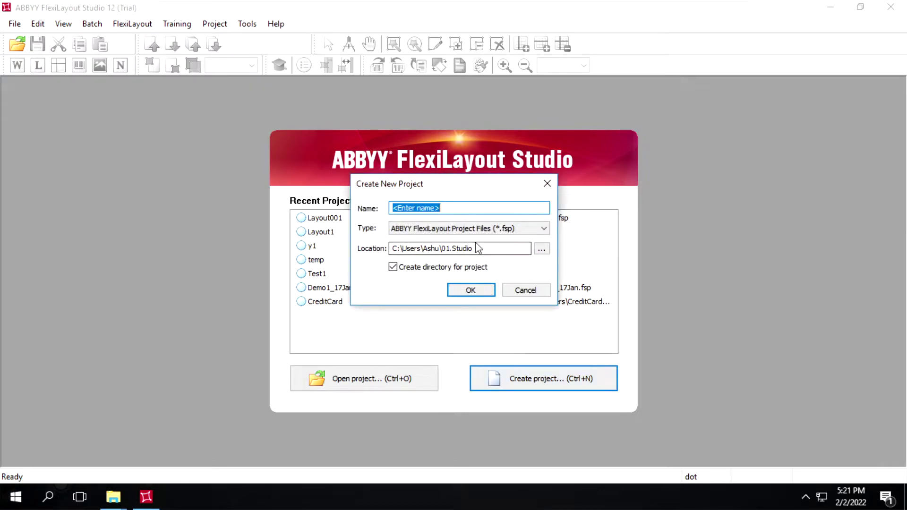
{"action": "type", "text": "Layout1"}
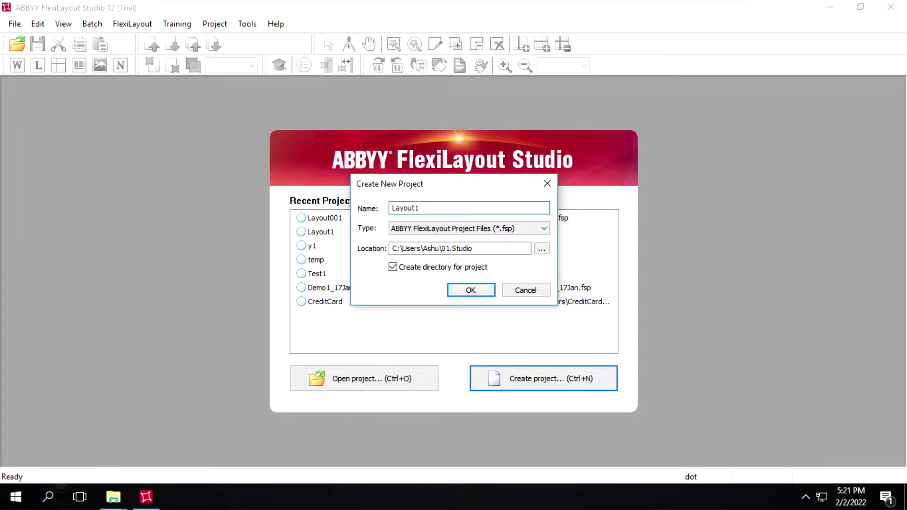
{"action": "left_click", "coordinate": [521, 232]}
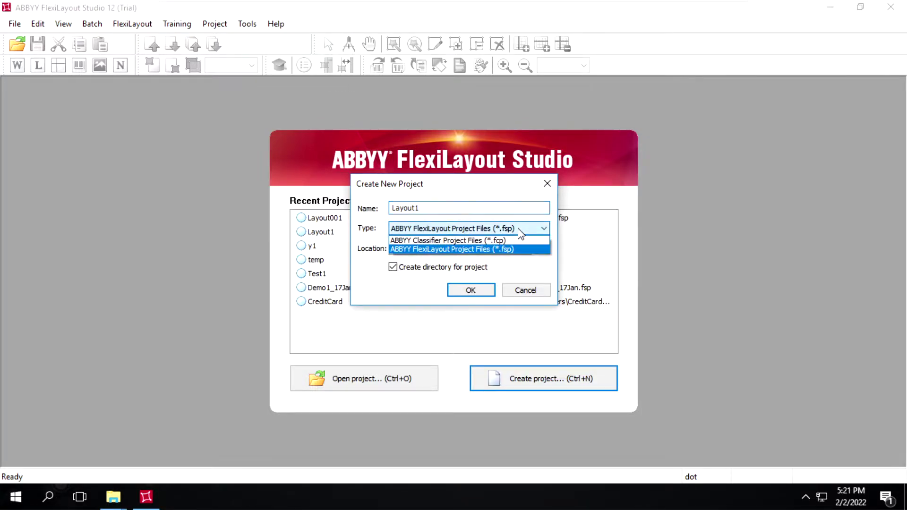
{"action": "left_click", "coordinate": [468, 250]}
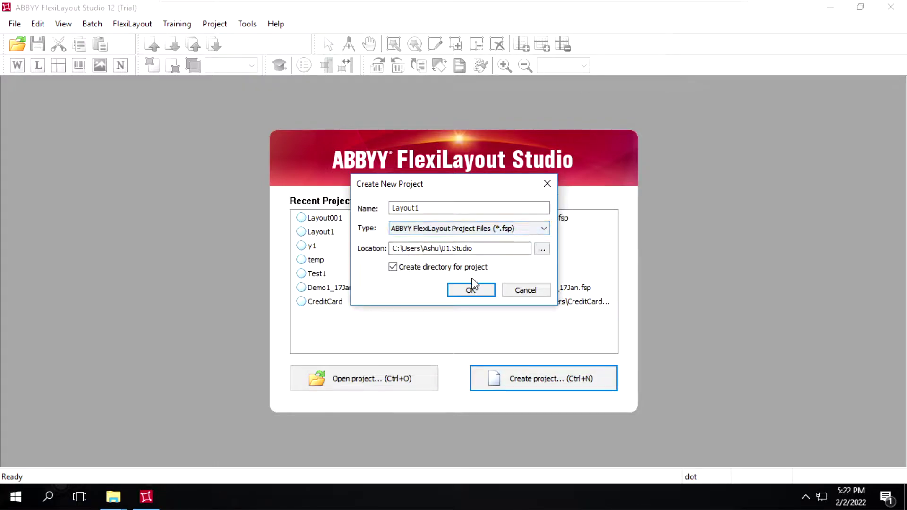
{"action": "left_click", "coordinate": [469, 294]}
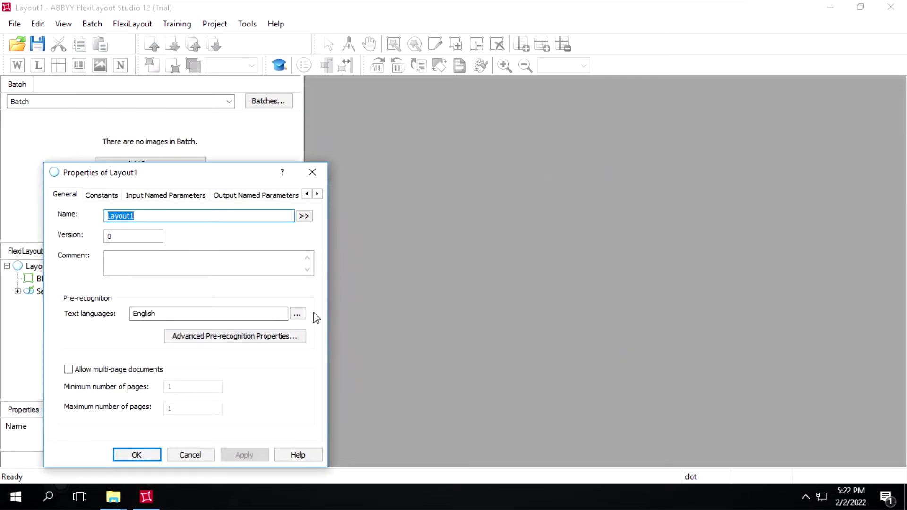
Allow multi-page documents in the layout properties and set the maximum number of pages to INF.
{"action": "left_click_drag", "start_coordinate": [172, 181], "coordinate": [310, 136]}
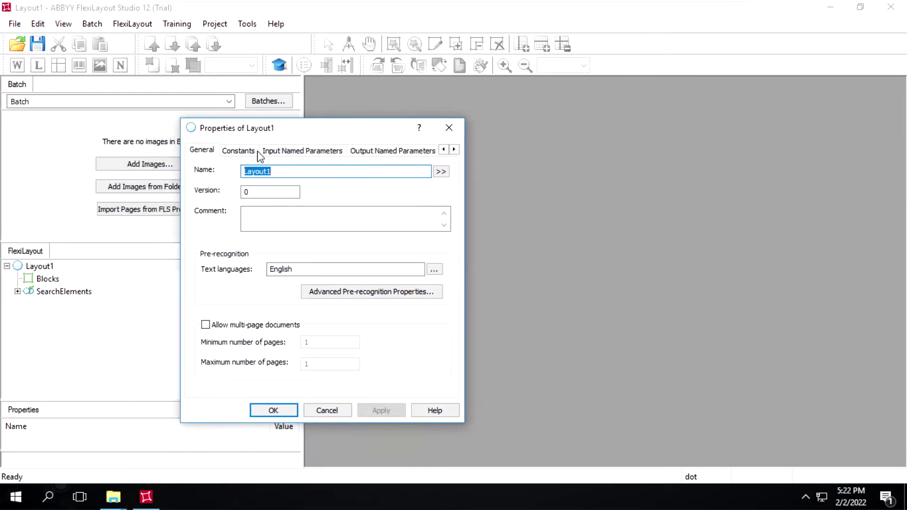
{"action": "left_click", "coordinate": [205, 326]}
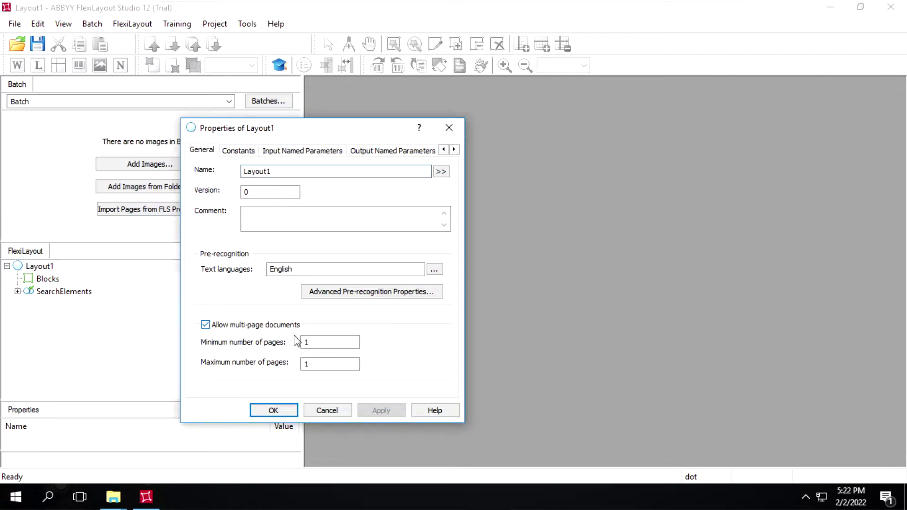
{"action": "left_click", "coordinate": [326, 364]}
{"action": "key", "text": "BackSpace"}
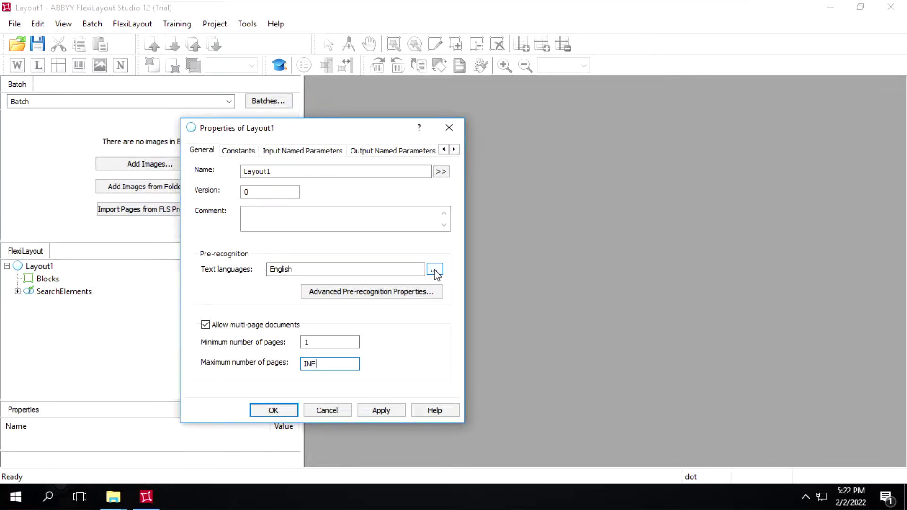
Review the advanced pre-recognition properties and the list of selectable text languages, leaving them unchanged.
{"action": "left_click", "coordinate": [377, 294]}
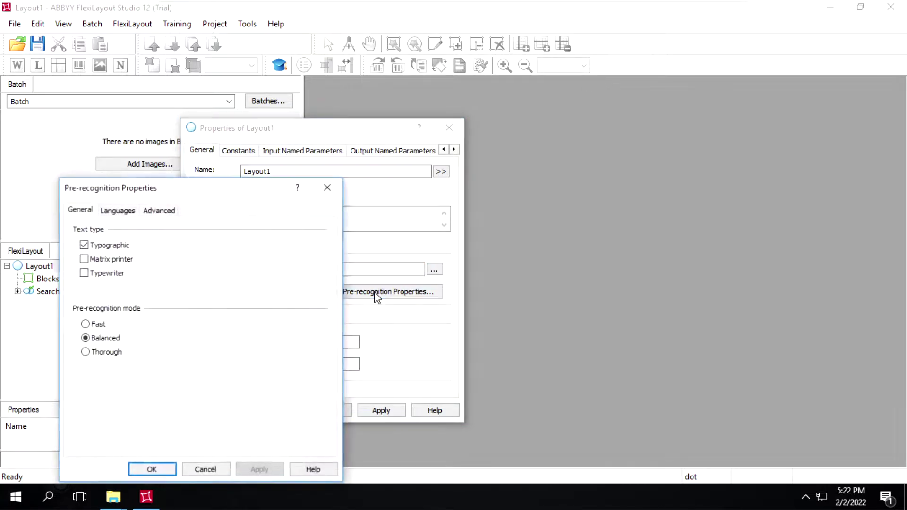
{"action": "left_click", "coordinate": [118, 211]}
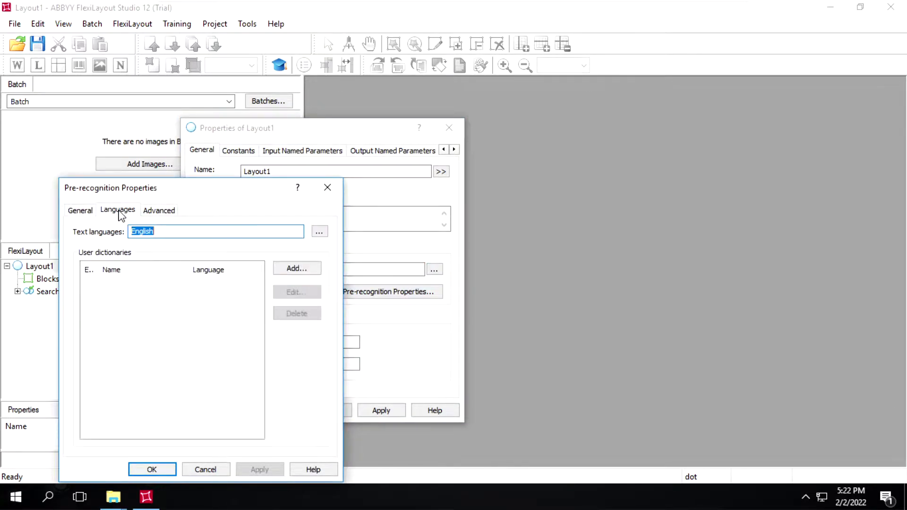
{"action": "left_click", "coordinate": [320, 233]}
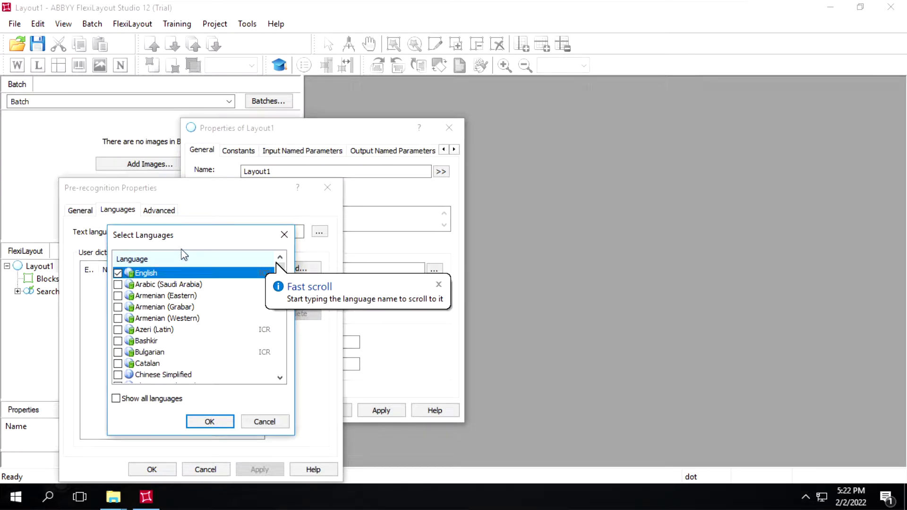
{"action": "left_click", "coordinate": [270, 426]}
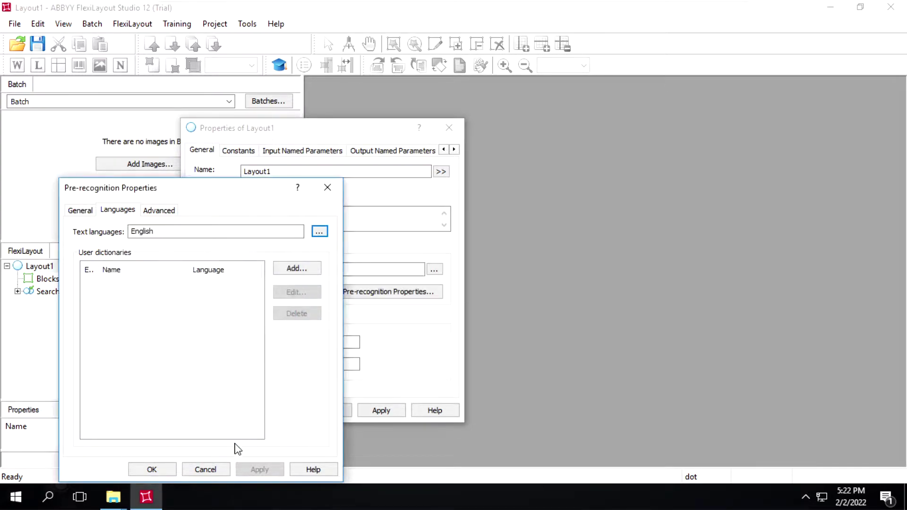
{"action": "left_click", "coordinate": [205, 470]}
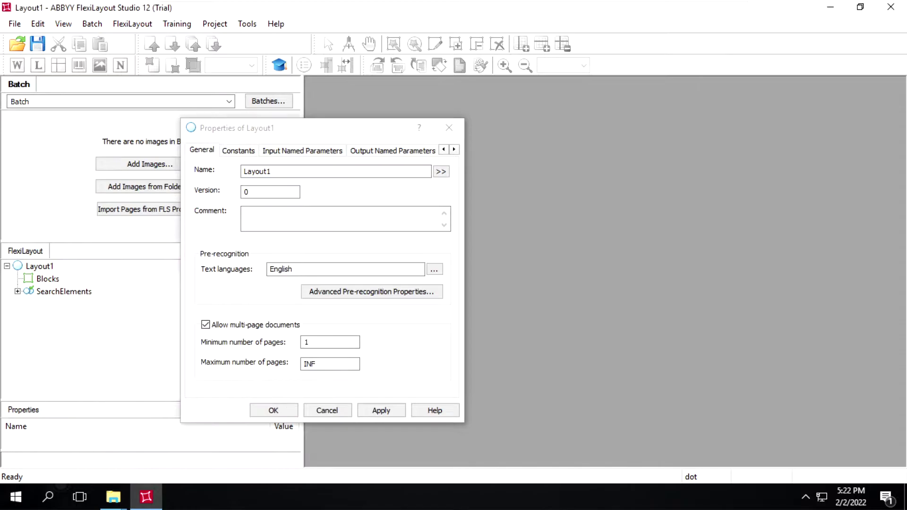
Apply the layout properties and add Invoice01.tif and Invoice02.tif from the Invoices folder to the batch.
{"action": "left_click", "coordinate": [385, 410]}
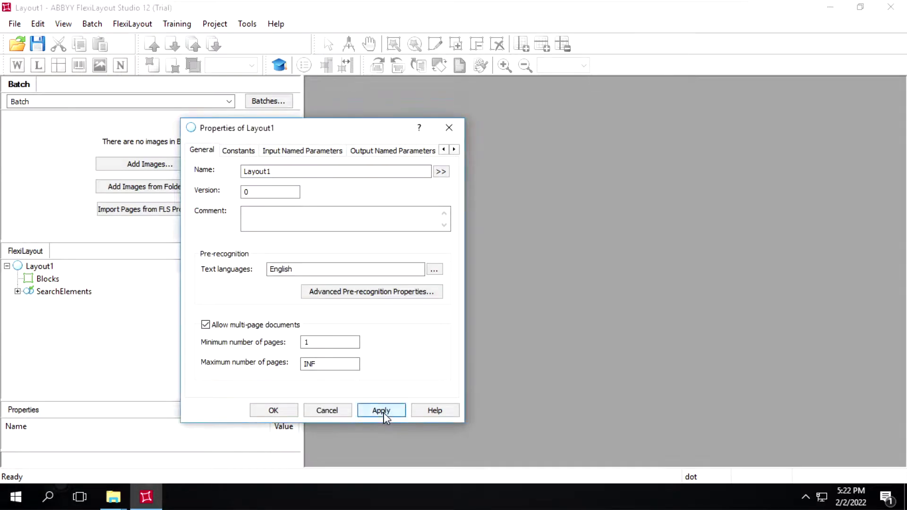
{"action": "left_click", "coordinate": [262, 410]}
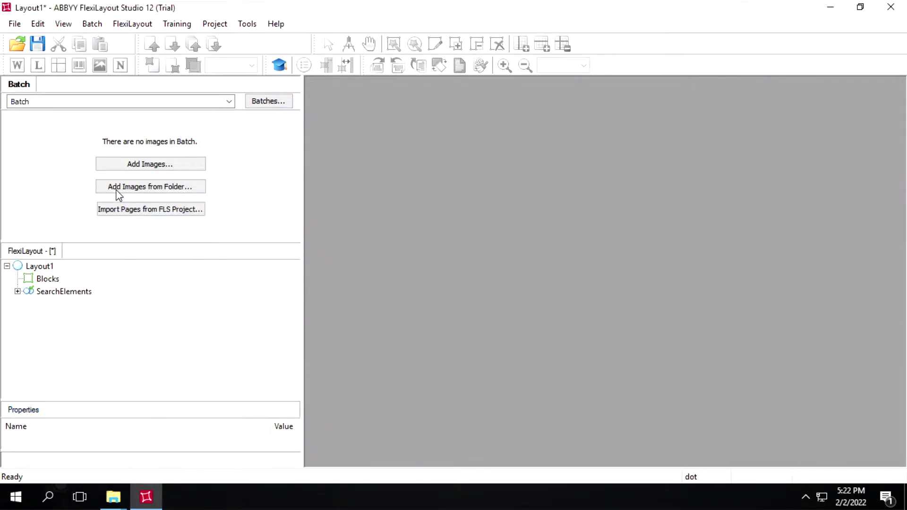
{"action": "left_click", "coordinate": [109, 168]}
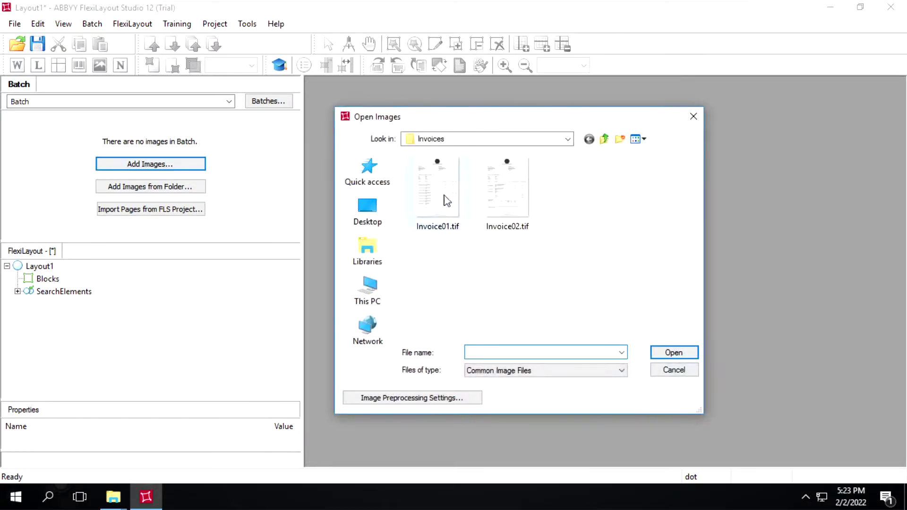
{"action": "left_click_drag", "start_coordinate": [557, 259], "coordinate": [454, 203]}
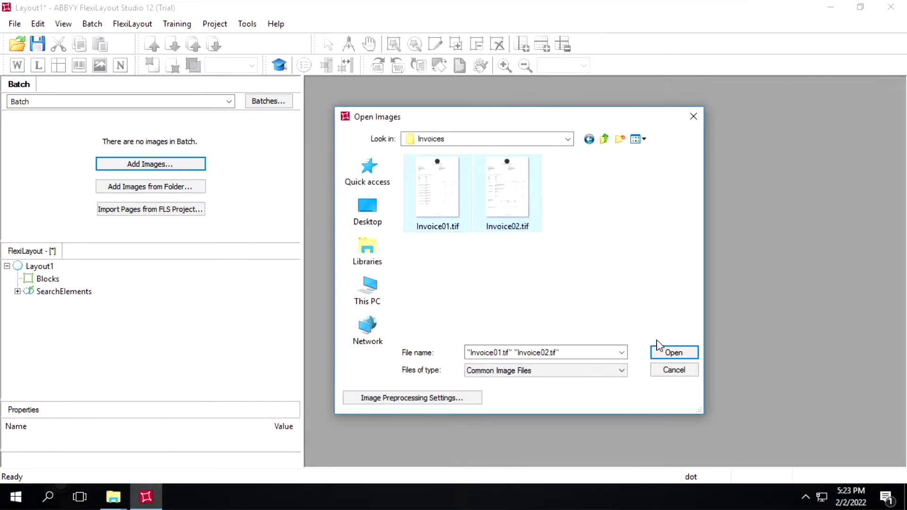
{"action": "left_click", "coordinate": [668, 353]}
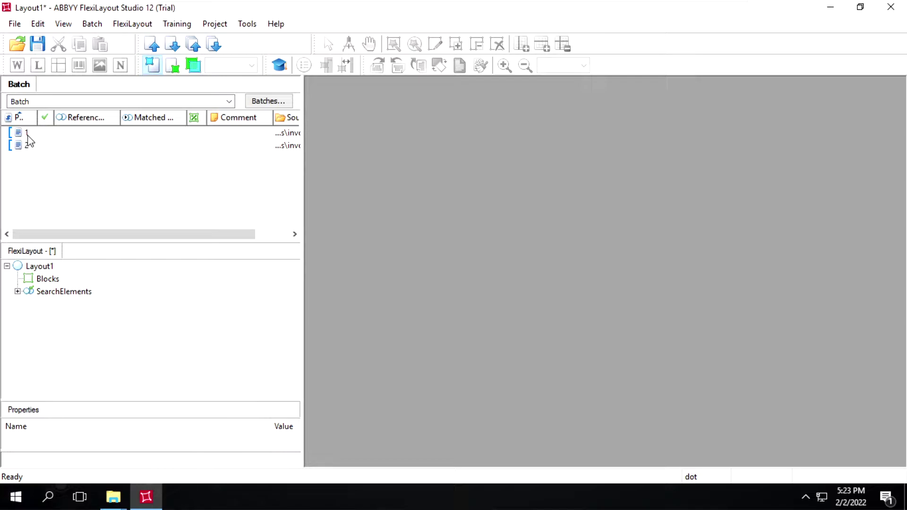
Open page 1 of the batch and show its recognized words on the image.
{"action": "left_click", "coordinate": [26, 135]}
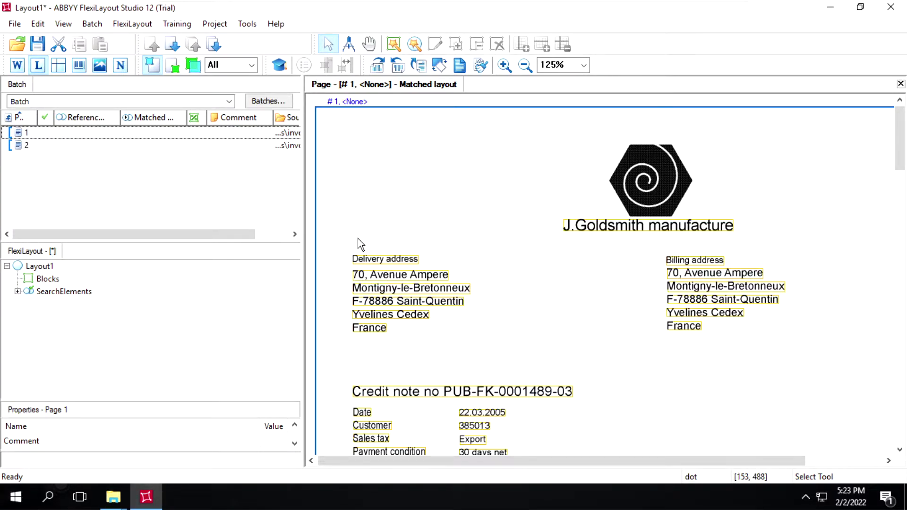
{"action": "left_click_drag", "start_coordinate": [305, 203], "coordinate": [315, 204]}
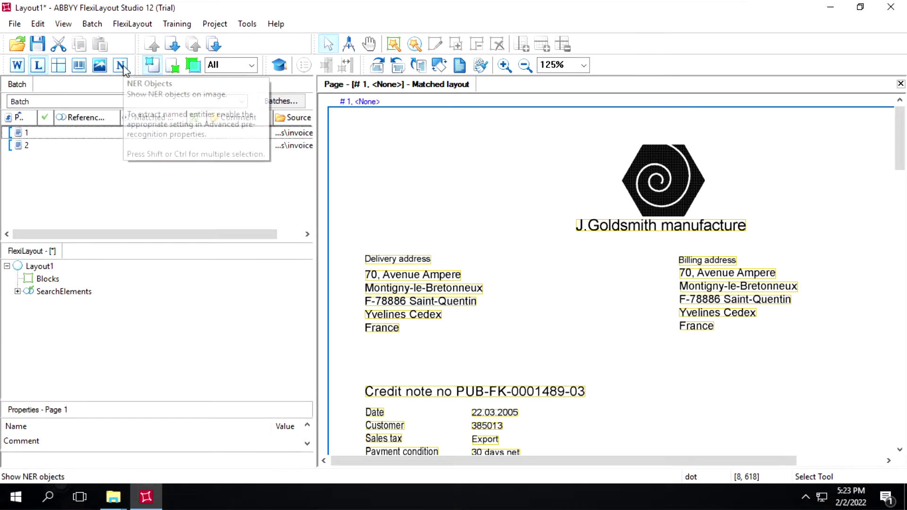
{"action": "left_click", "coordinate": [16, 67]}
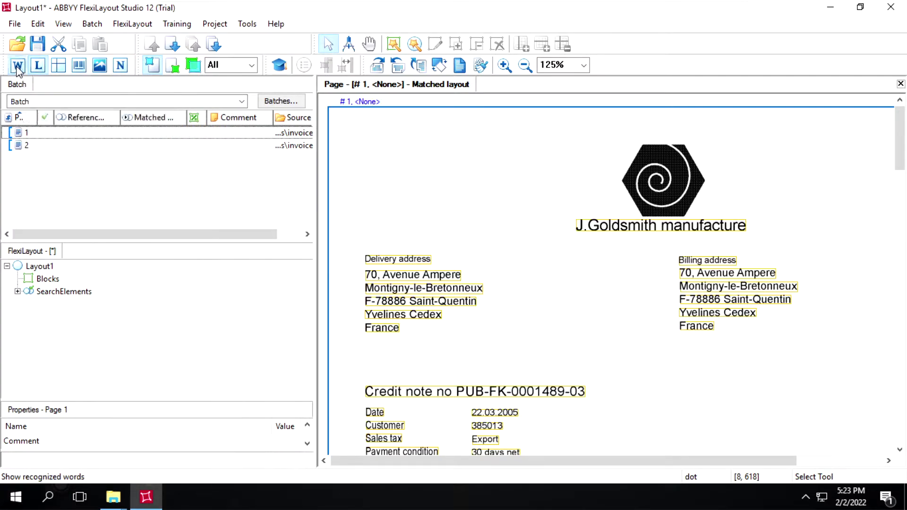
{"action": "left_click", "coordinate": [505, 65]}
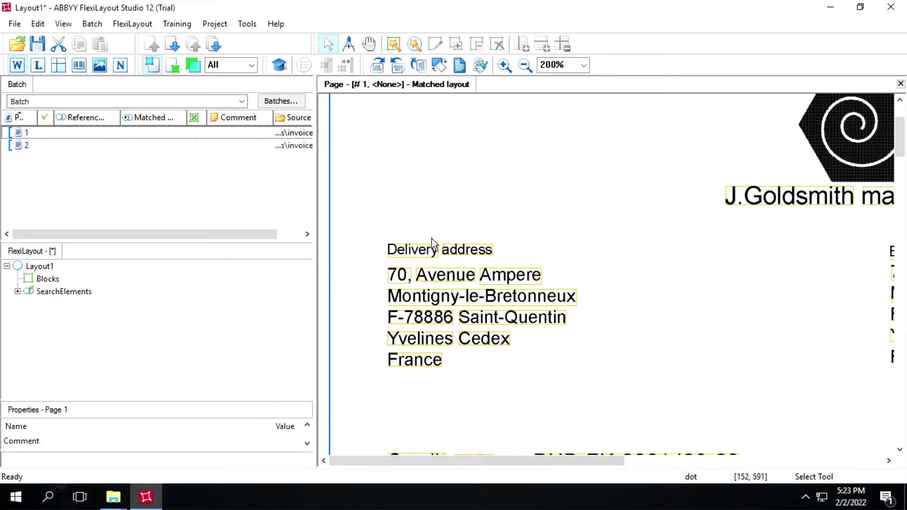
Show the recognized text lines on page 1 and review them down to the line items table.
{"action": "left_click", "coordinate": [38, 65]}
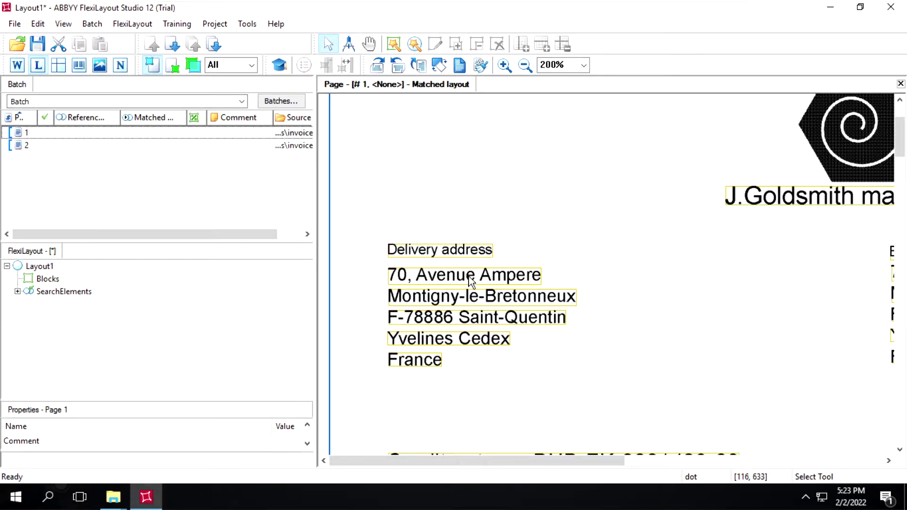
{"action": "scroll", "coordinate": [537, 313], "scroll_direction": "down", "scroll_amount": 5}
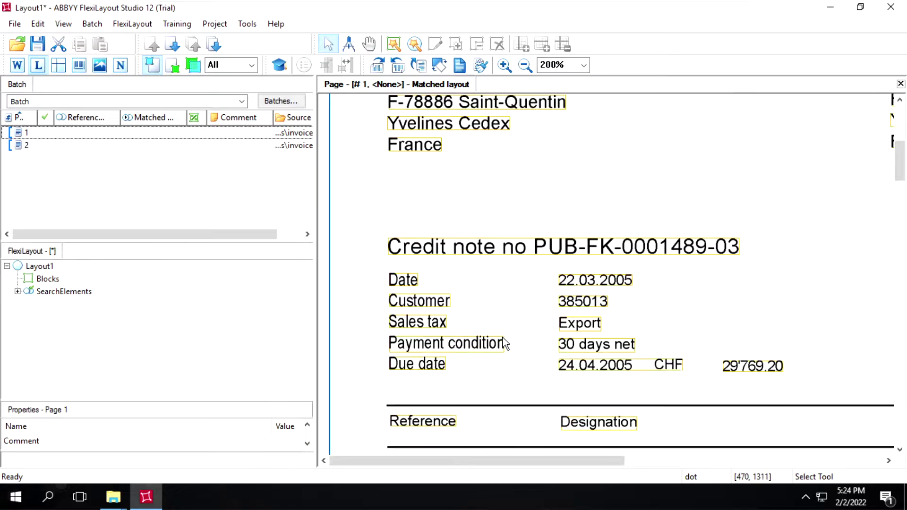
{"action": "scroll", "coordinate": [492, 331], "scroll_direction": "down", "scroll_amount": 2}
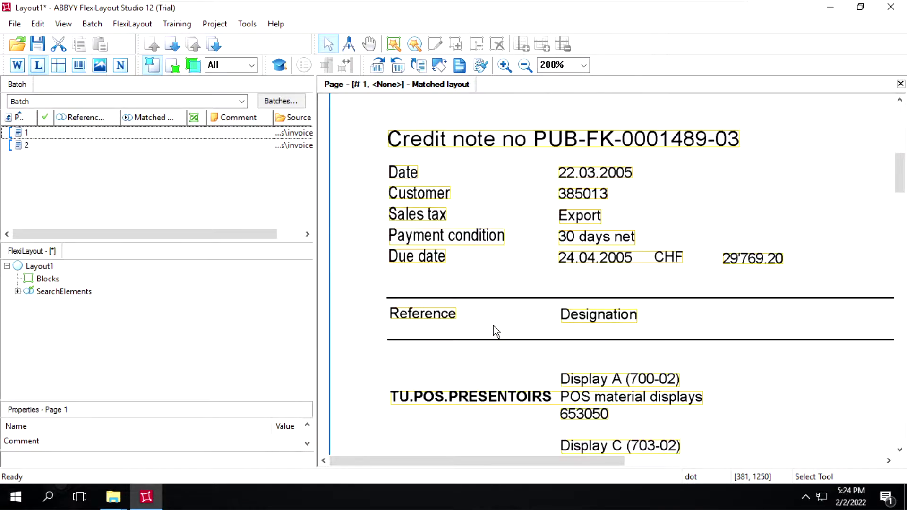
Expand the SearchElements group in the Layout1 tree.
{"action": "left_click", "coordinate": [131, 352]}
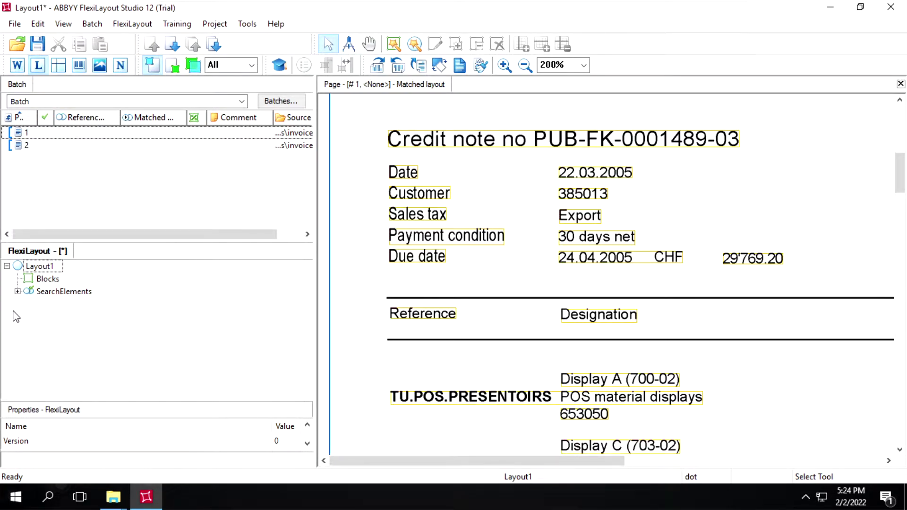
{"action": "left_click", "coordinate": [17, 292]}
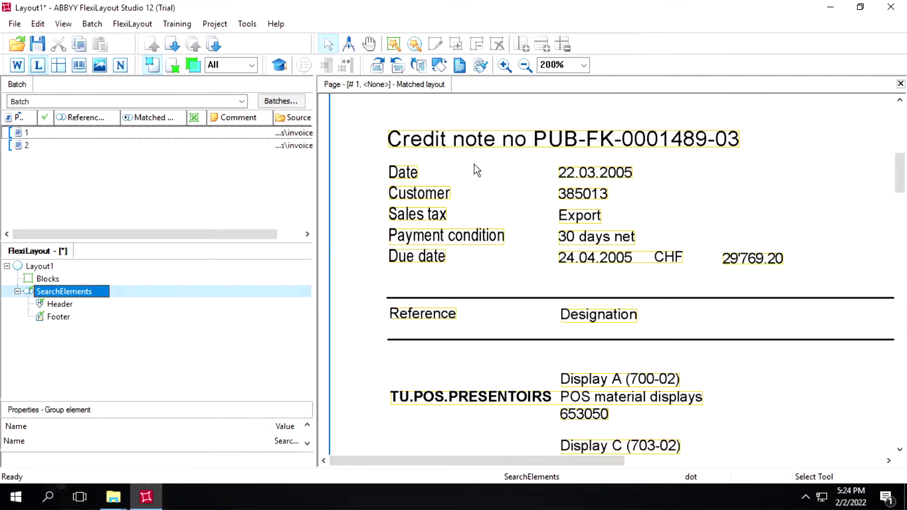
Add a Static Text element to the Header group under SearchElements.
{"action": "left_click", "coordinate": [524, 66]}
{"action": "left_click", "coordinate": [524, 66]}
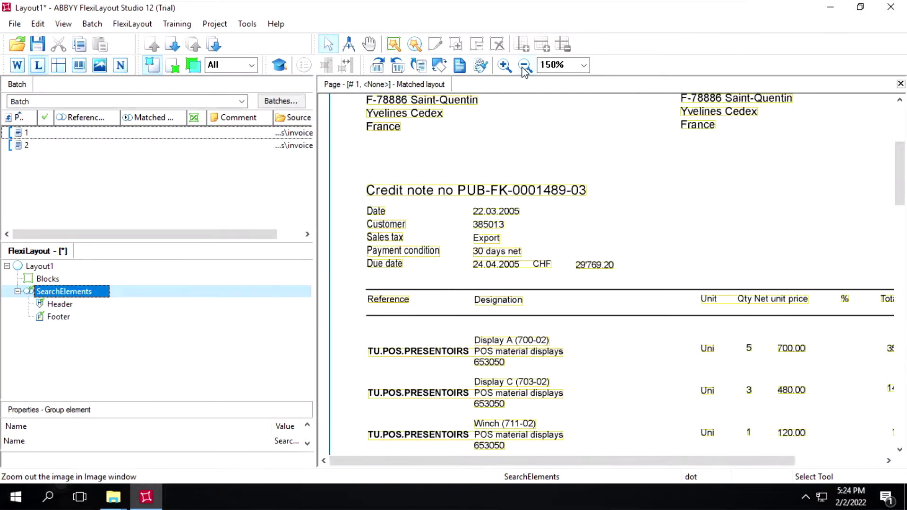
{"action": "left_click", "coordinate": [524, 66]}
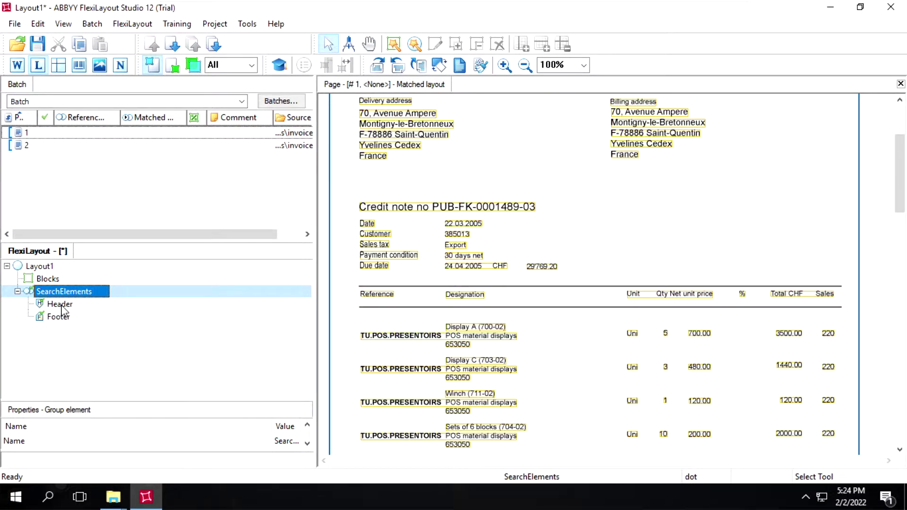
{"action": "left_click", "coordinate": [526, 65]}
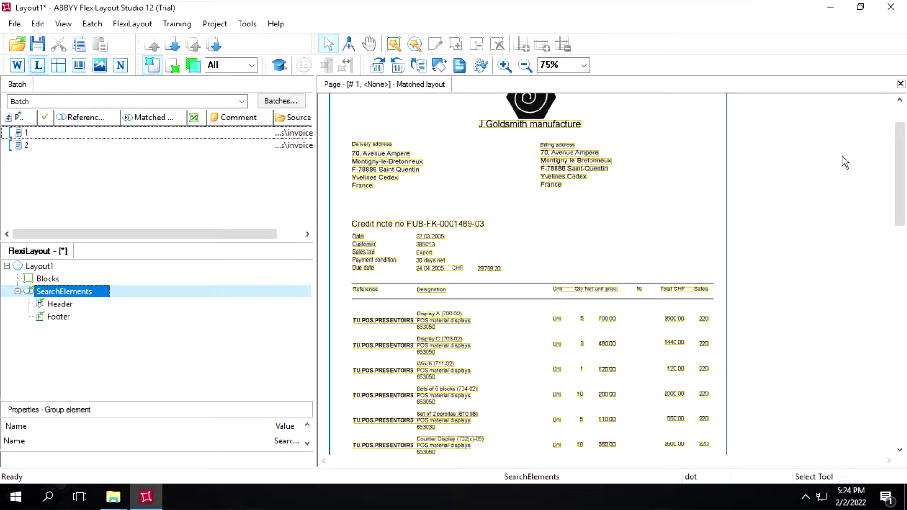
{"action": "scroll", "coordinate": [904, 119], "scroll_direction": "up", "scroll_amount": 2}
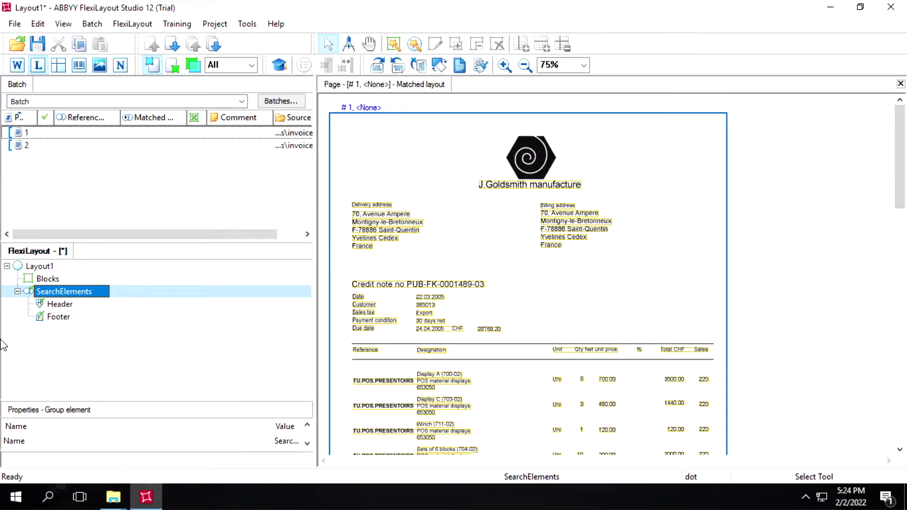
{"action": "left_click", "coordinate": [51, 304]}
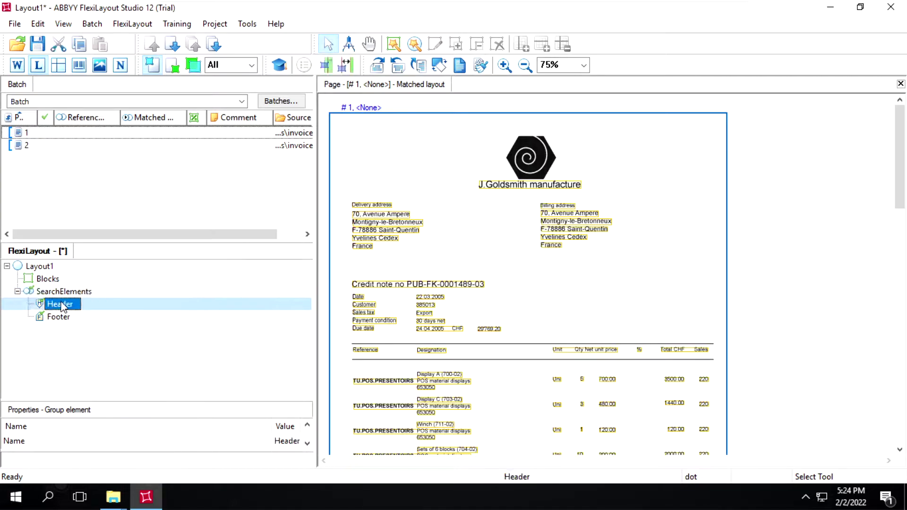
{"action": "right_click", "coordinate": [56, 307]}
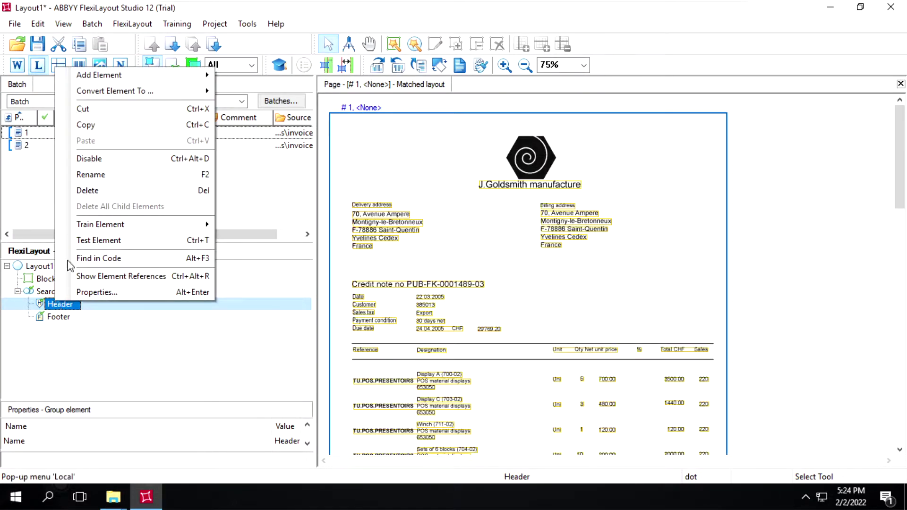
{"action": "mouse_move", "coordinate": [108, 85]}
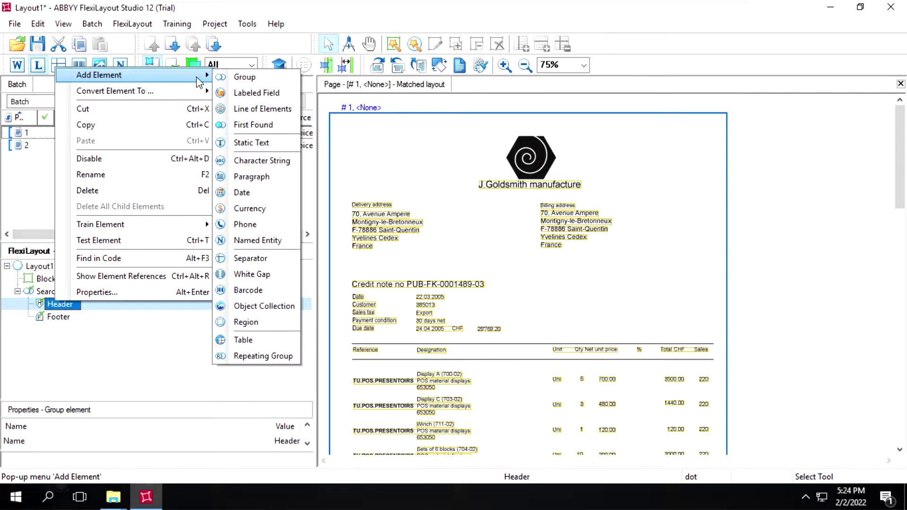
{"action": "left_click", "coordinate": [255, 144]}
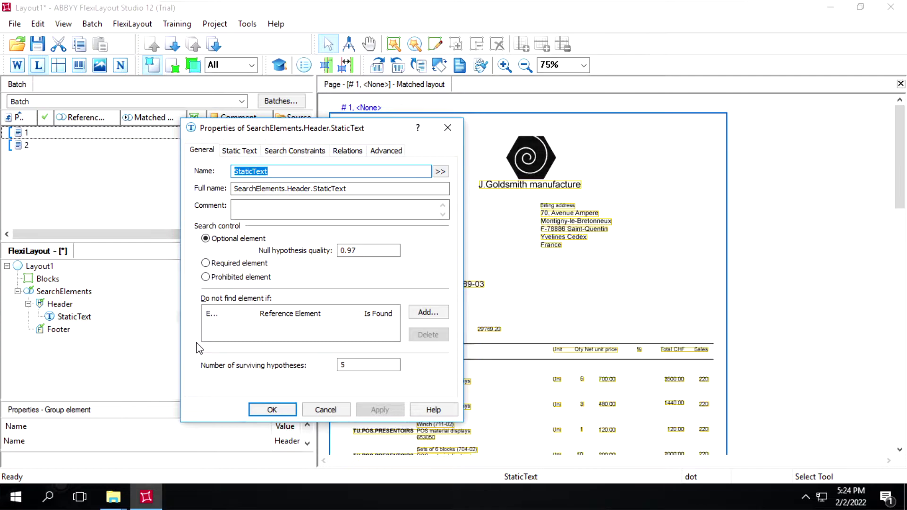
Name the header element s_GoldSmith, make it a required element and clear its number of surviving hypotheses for a new value.
{"action": "type", "text": "s_GoldSmith"}
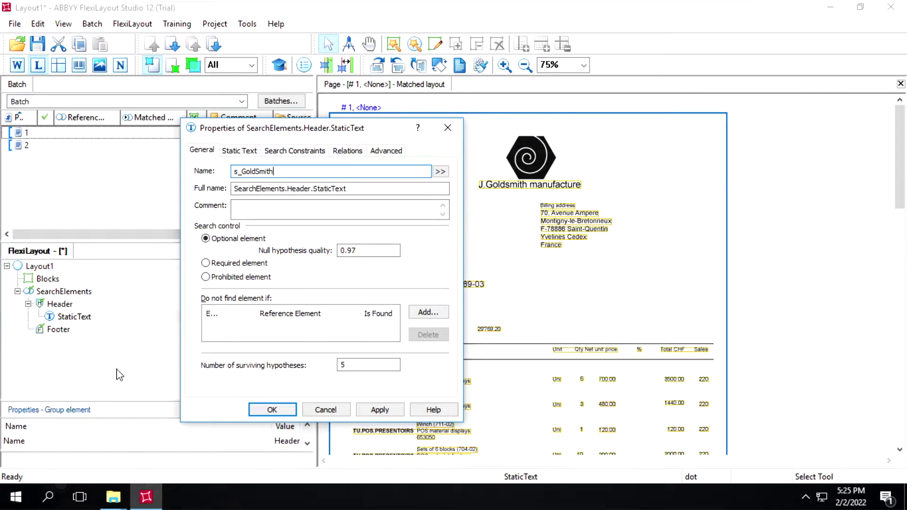
{"action": "left_click", "coordinate": [206, 263]}
{"action": "left_click", "coordinate": [346, 366]}
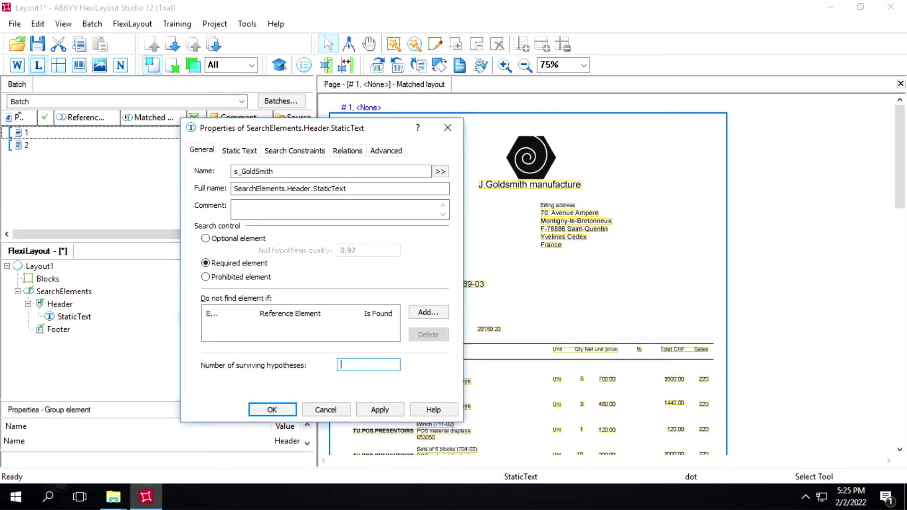
Set the element's search text to J.Goldsmithmanufacture, using the recognized text below the logo on page 1 without spaces, and apply it.
{"action": "left_click", "coordinate": [239, 152]}
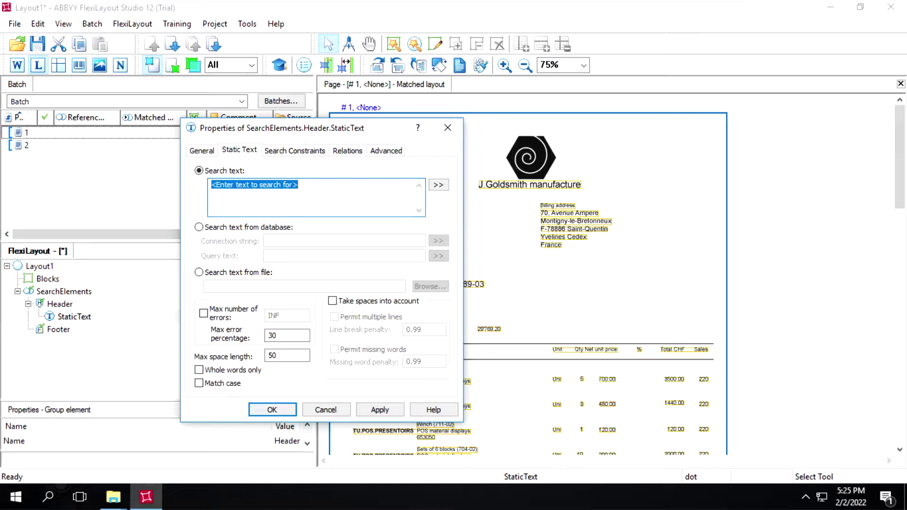
{"action": "right_click", "coordinate": [504, 184]}
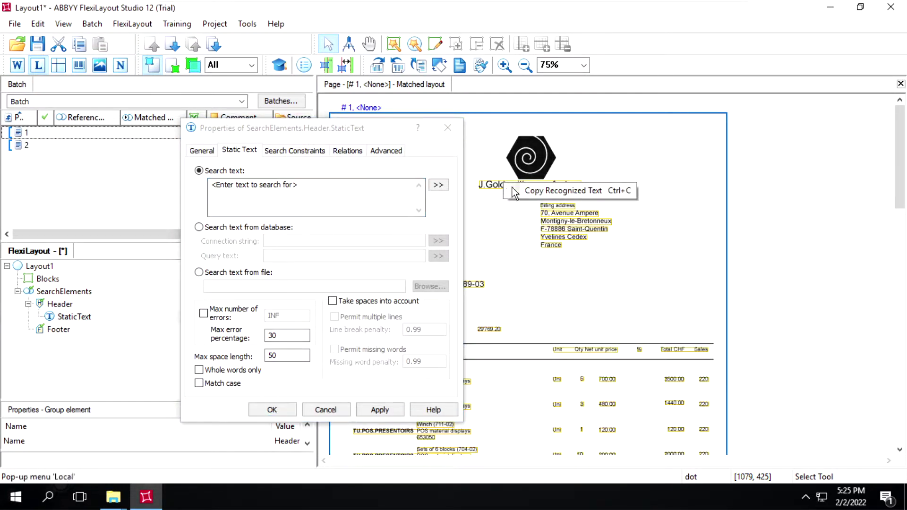
{"action": "left_click", "coordinate": [521, 191]}
{"action": "left_click", "coordinate": [318, 189]}
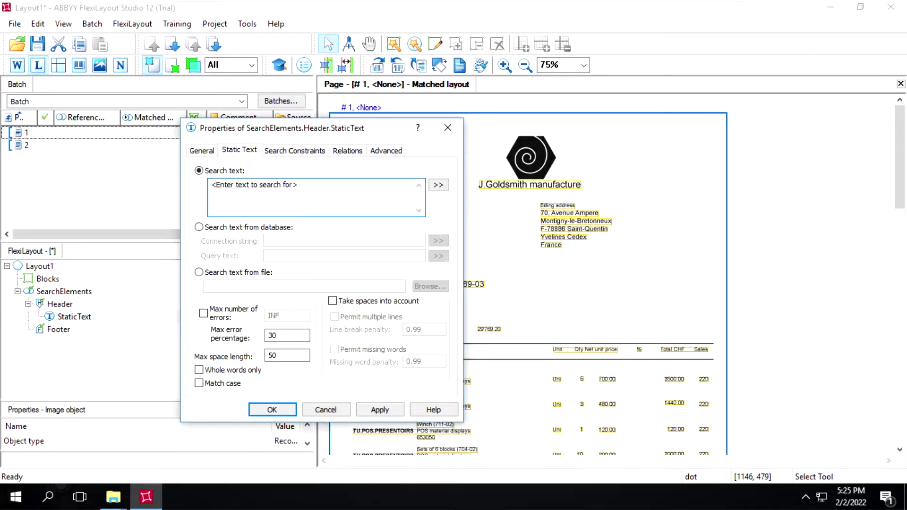
{"action": "key", "text": "ctrl+a"}
{"action": "key", "text": "ctrl+v"}
{"action": "left_click", "coordinate": [250, 184]}
{"action": "key", "text": "BackSpace"}
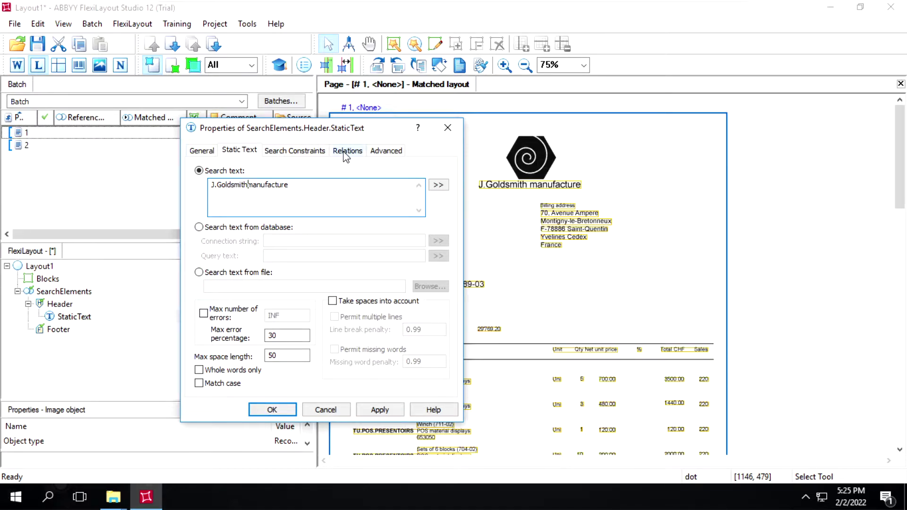
{"action": "left_click", "coordinate": [381, 409]}
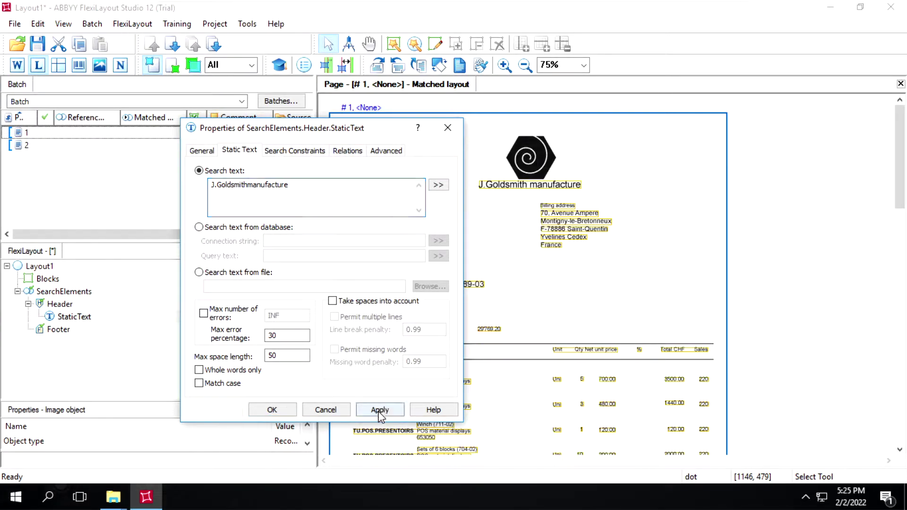
Make s_GoldSmith search for the text nearest to the page top edge and save the element's properties.
{"action": "left_click", "coordinate": [344, 154]}
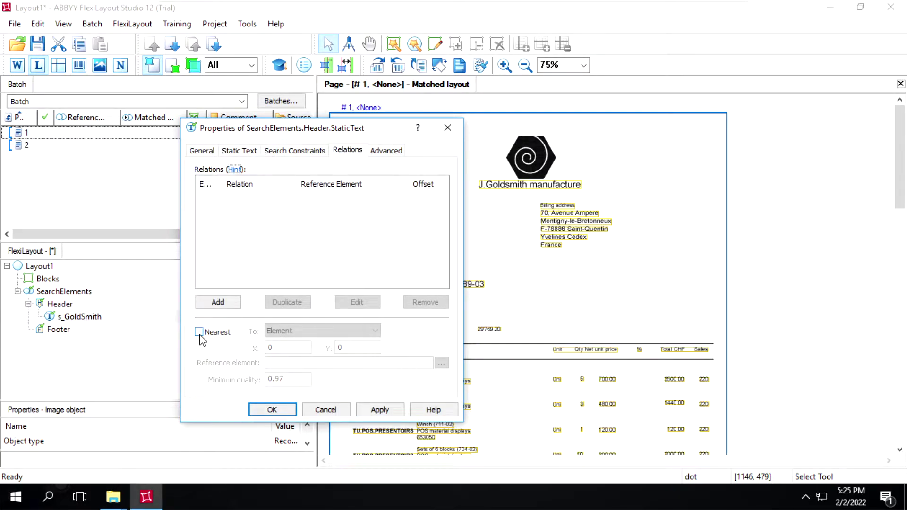
{"action": "left_click", "coordinate": [199, 332]}
{"action": "left_click", "coordinate": [335, 332]}
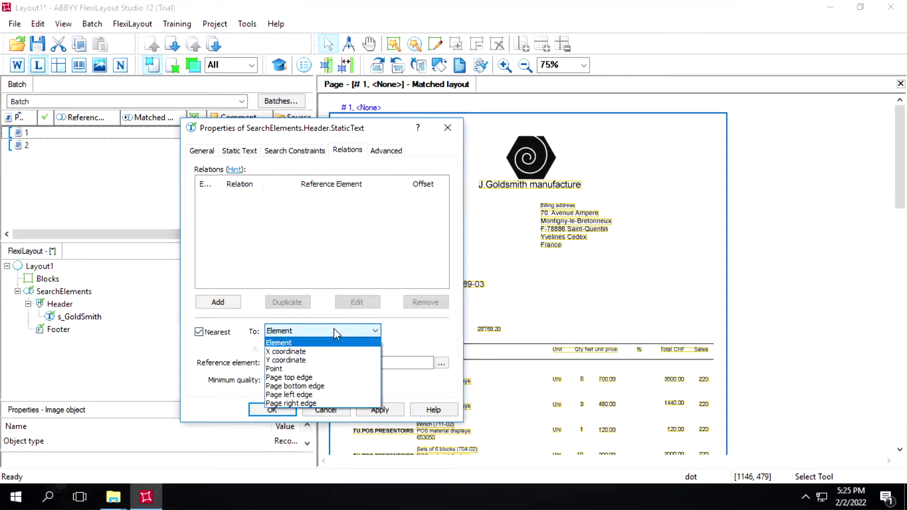
{"action": "left_click", "coordinate": [305, 379]}
{"action": "left_click", "coordinate": [363, 411]}
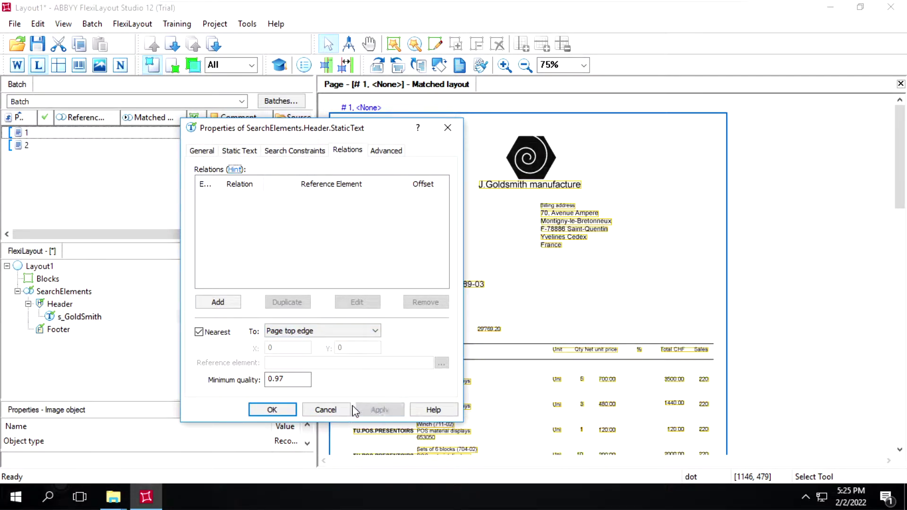
{"action": "left_click", "coordinate": [271, 410]}
Match the FlexiLayout on both pages of the batch.
{"action": "left_click_drag", "start_coordinate": [45, 182], "coordinate": [53, 134]}
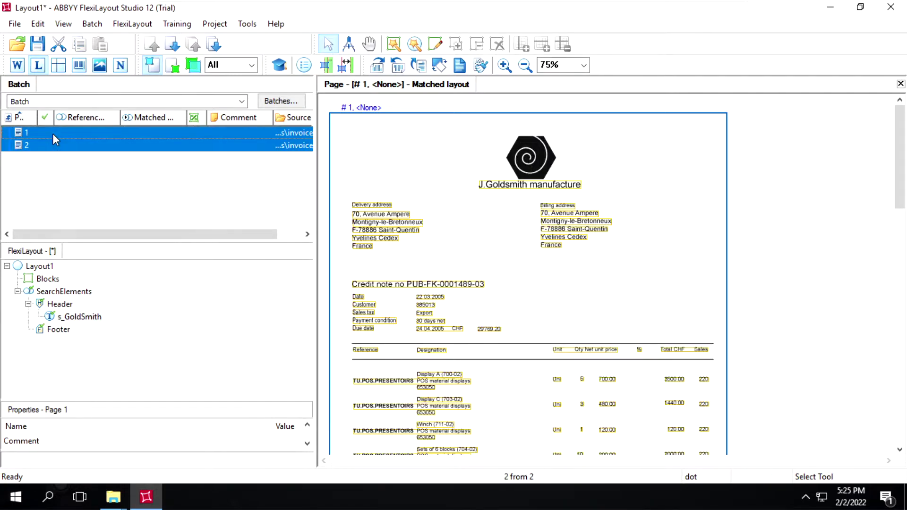
{"action": "right_click", "coordinate": [52, 134]}
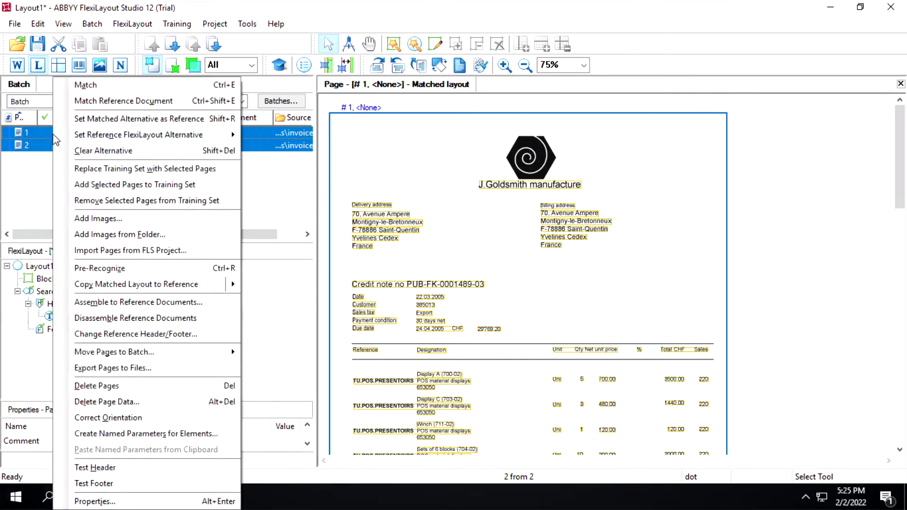
{"action": "left_click", "coordinate": [96, 86]}
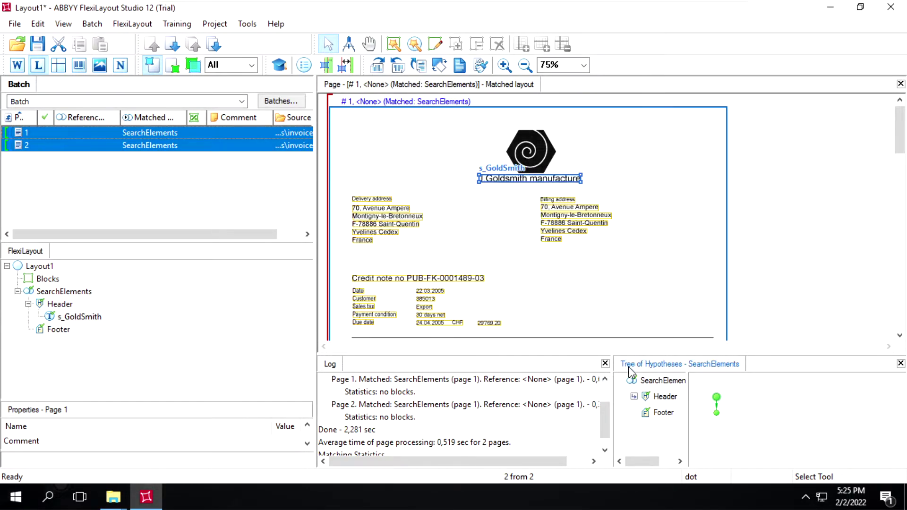
Inspect the s_GoldSmith hypothesis under Header and review pages 2 and 1 down to their footers.
{"action": "double_click", "coordinate": [636, 399]}
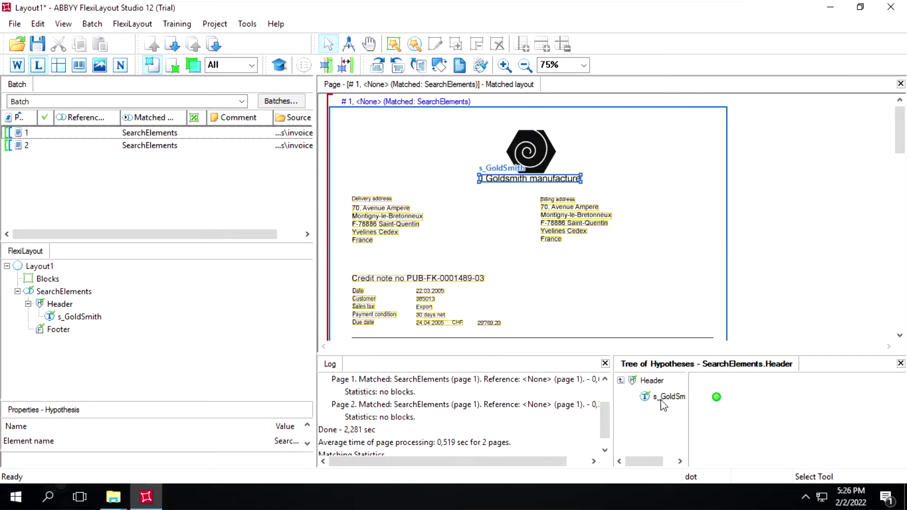
{"action": "left_click", "coordinate": [658, 400]}
{"action": "left_click_drag", "start_coordinate": [733, 405], "coordinate": [733, 406]}
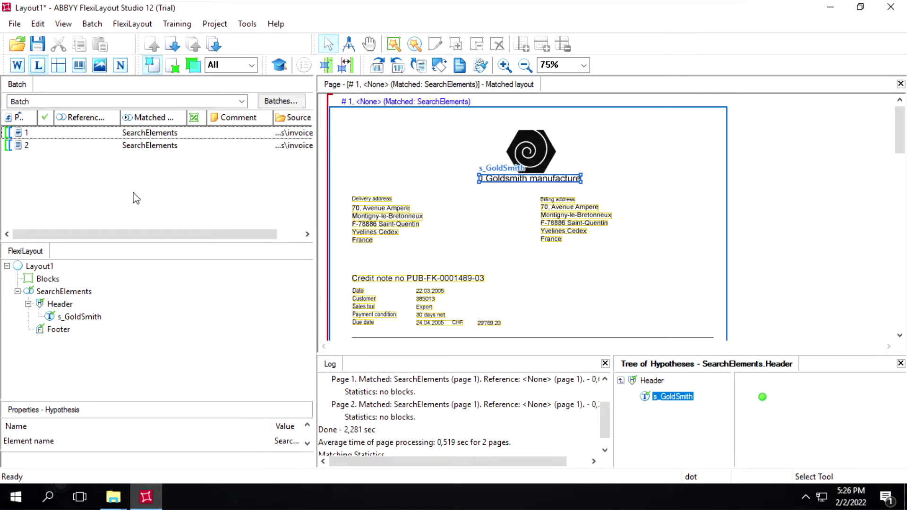
{"action": "left_click", "coordinate": [61, 145]}
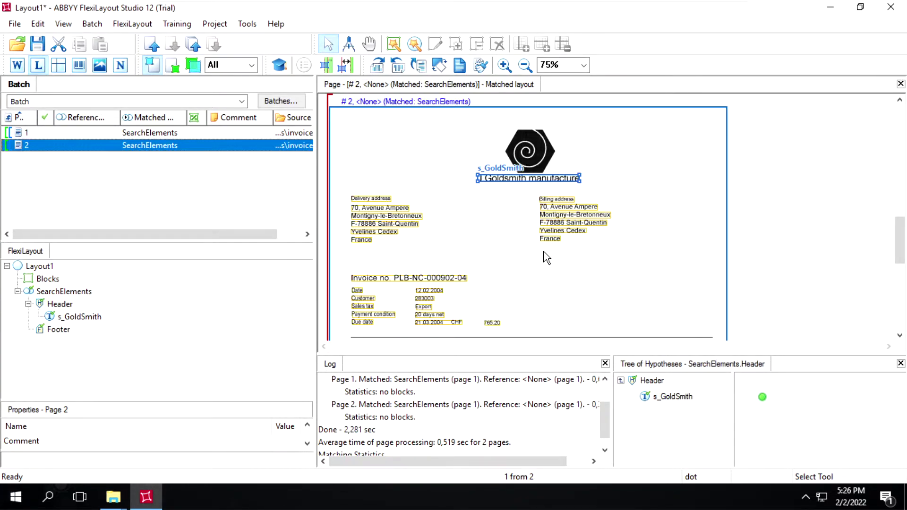
{"action": "scroll", "coordinate": [544, 258], "scroll_direction": "down", "scroll_amount": 3}
{"action": "scroll", "coordinate": [547, 257], "scroll_direction": "down", "scroll_amount": 4}
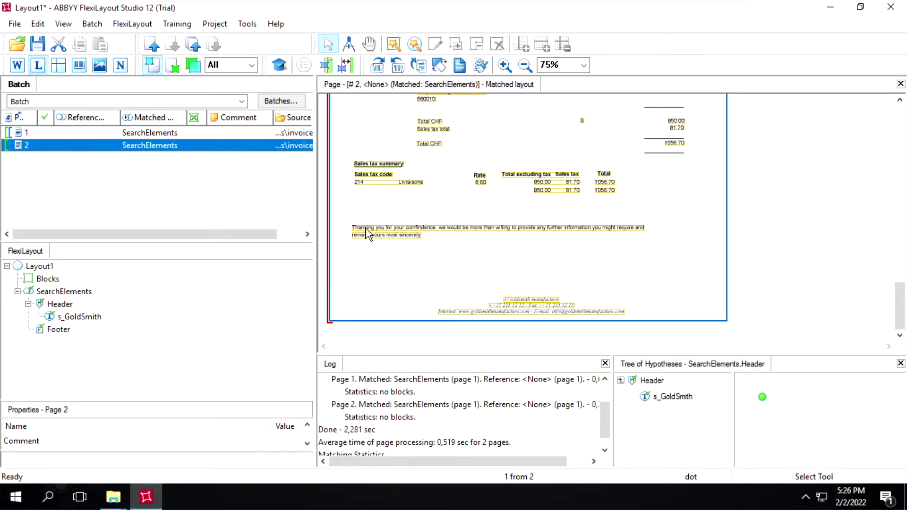
{"action": "left_click", "coordinate": [149, 123]}
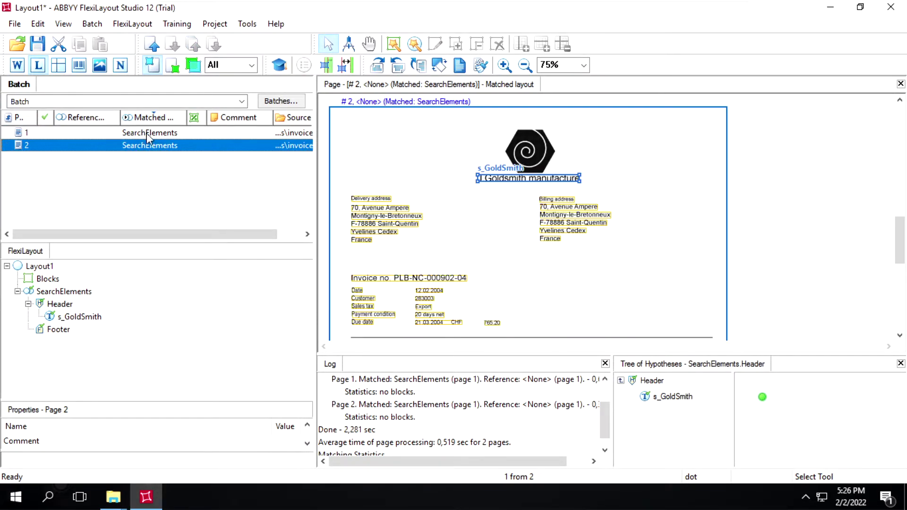
{"action": "left_click", "coordinate": [146, 134]}
{"action": "left_click", "coordinate": [24, 118]}
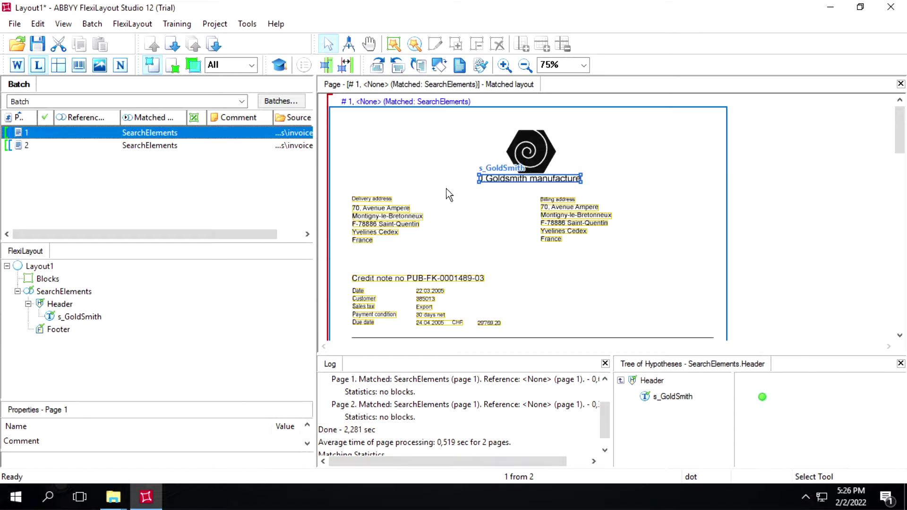
{"action": "scroll", "coordinate": [539, 225], "scroll_direction": "down", "scroll_amount": 8}
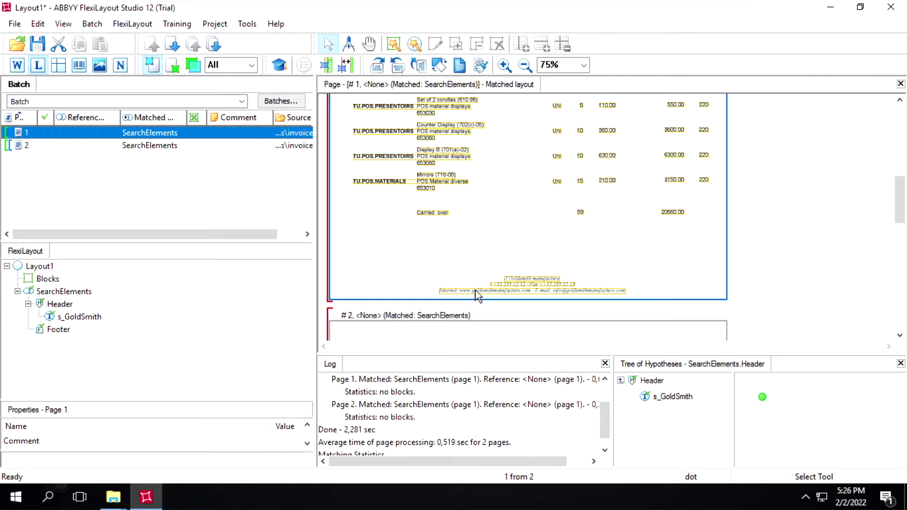
Add a Static Text element named s_website to the Footer group, with the number of surviving hypotheses set to 1.
{"action": "left_click", "coordinate": [61, 331]}
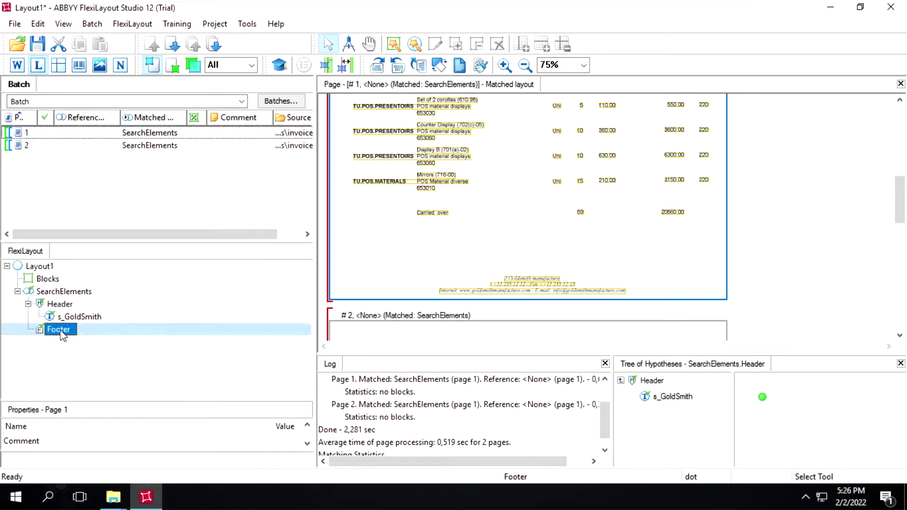
{"action": "right_click", "coordinate": [60, 331]}
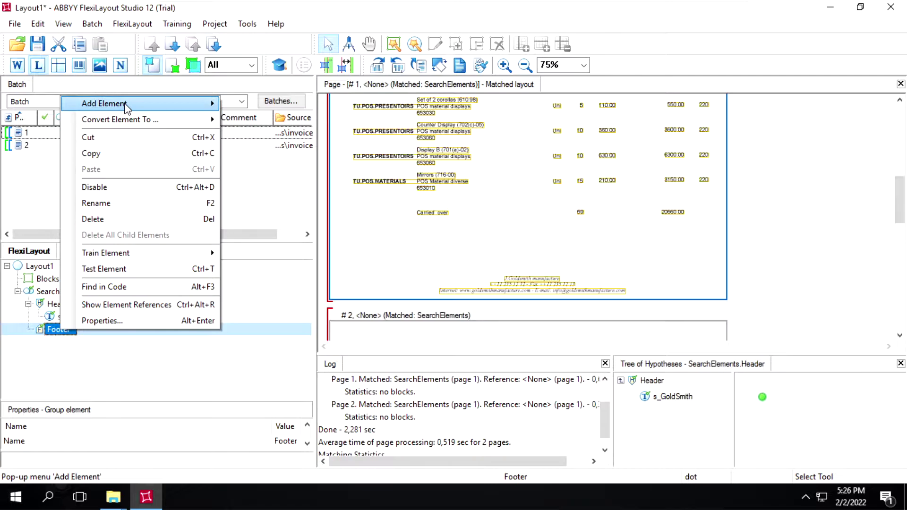
{"action": "mouse_move", "coordinate": [127, 109]}
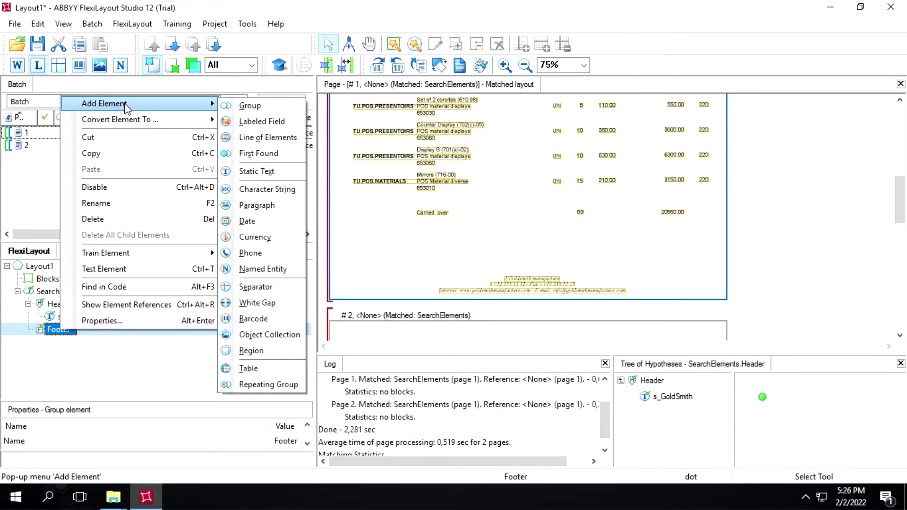
{"action": "left_click", "coordinate": [269, 172]}
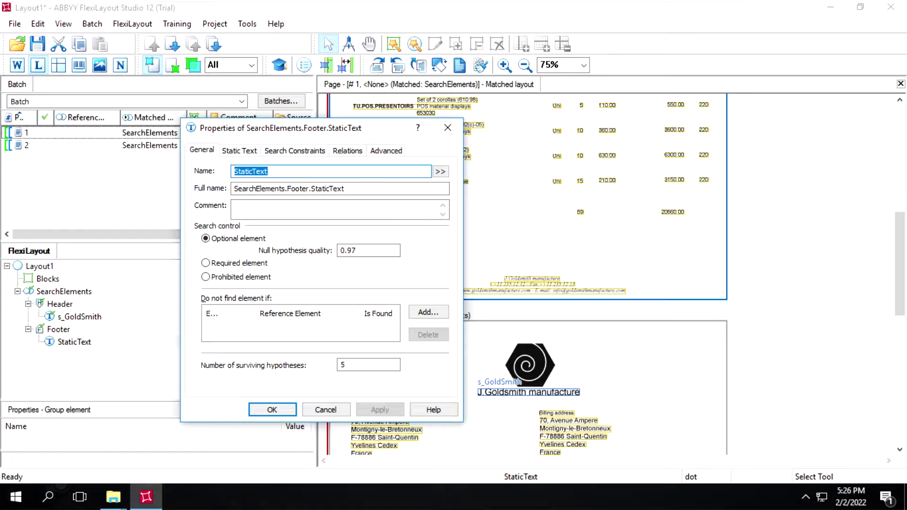
{"action": "left_click_drag", "start_coordinate": [370, 129], "coordinate": [218, 132]}
{"action": "type", "text": "s_website"}
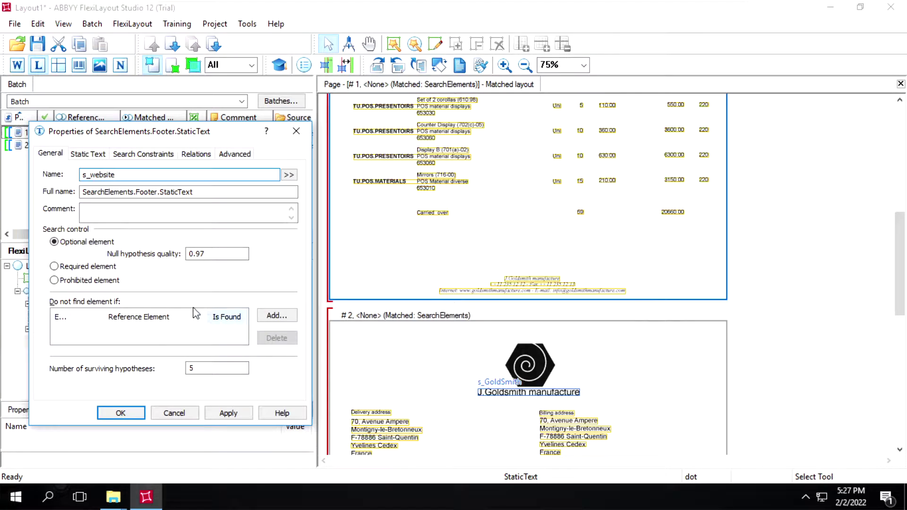
{"action": "left_click", "coordinate": [215, 364]}
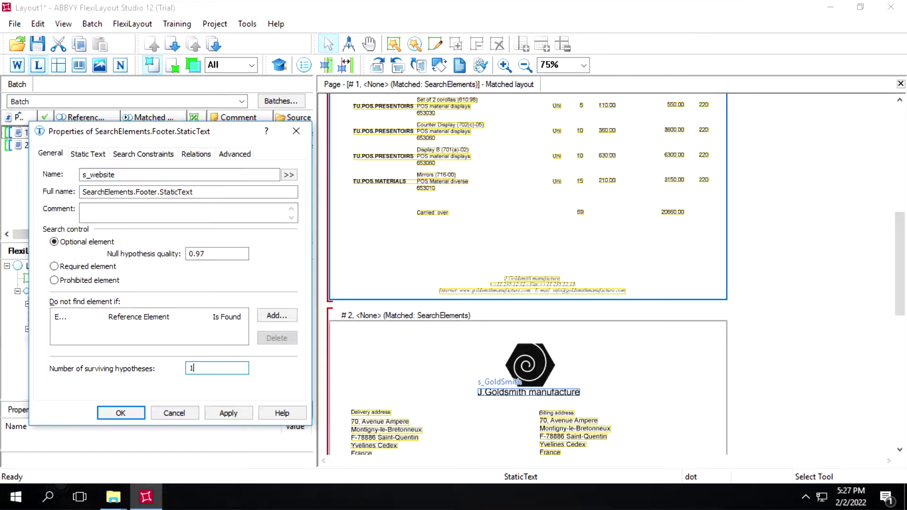
{"action": "type", "text": "1"}
Fill the s_website search text with the recognized website and e-mail line copied from page 1's footer.
{"action": "left_click", "coordinate": [88, 154]}
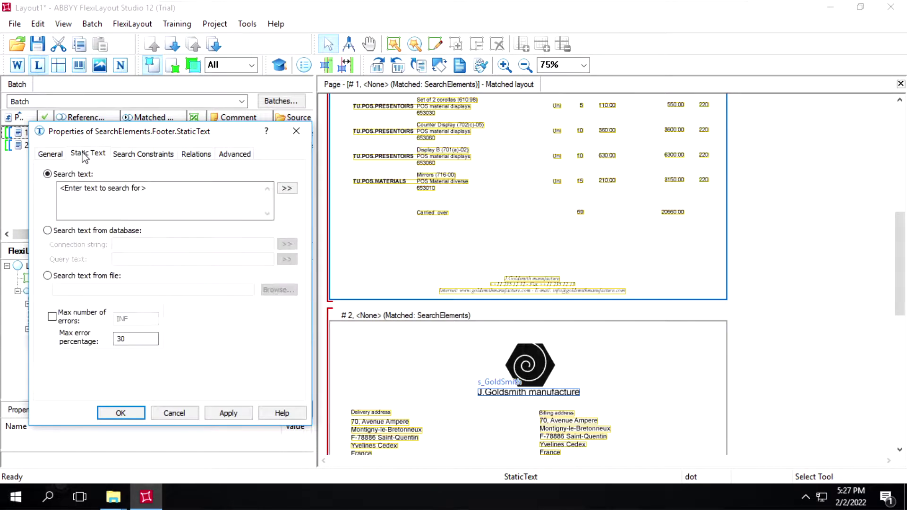
{"action": "right_click", "coordinate": [461, 291]}
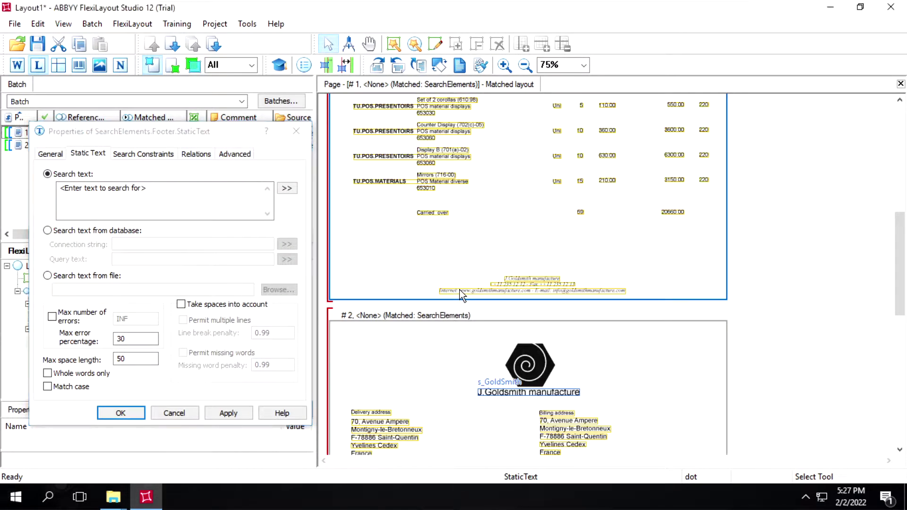
{"action": "left_click", "coordinate": [515, 298]}
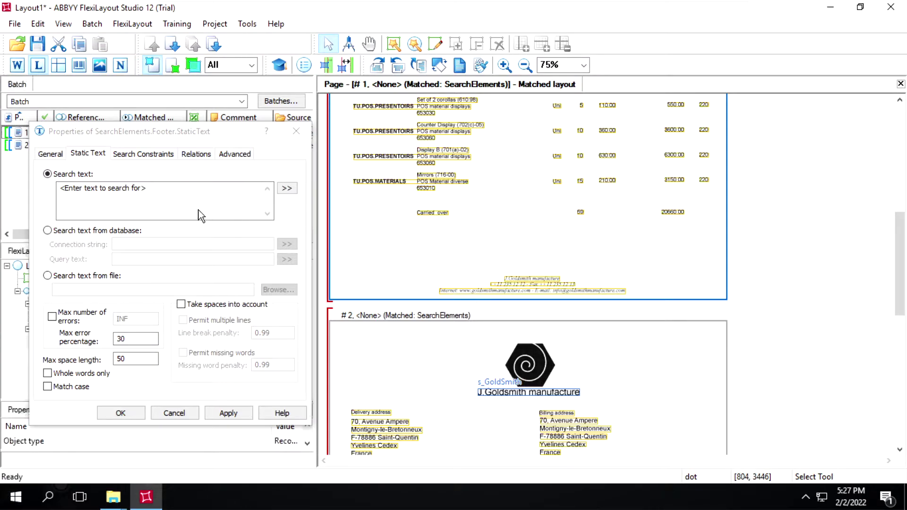
{"action": "left_click", "coordinate": [181, 203]}
{"action": "key", "text": "End"}
{"action": "key", "text": "ctrl+a"}
{"action": "key", "text": "ctrl+v"}
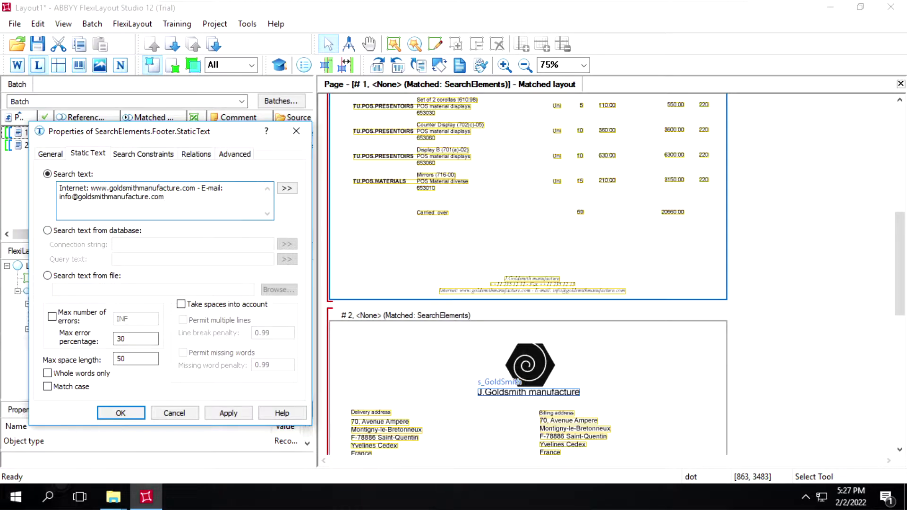
{"action": "left_click_drag", "start_coordinate": [165, 197], "coordinate": [196, 188]}
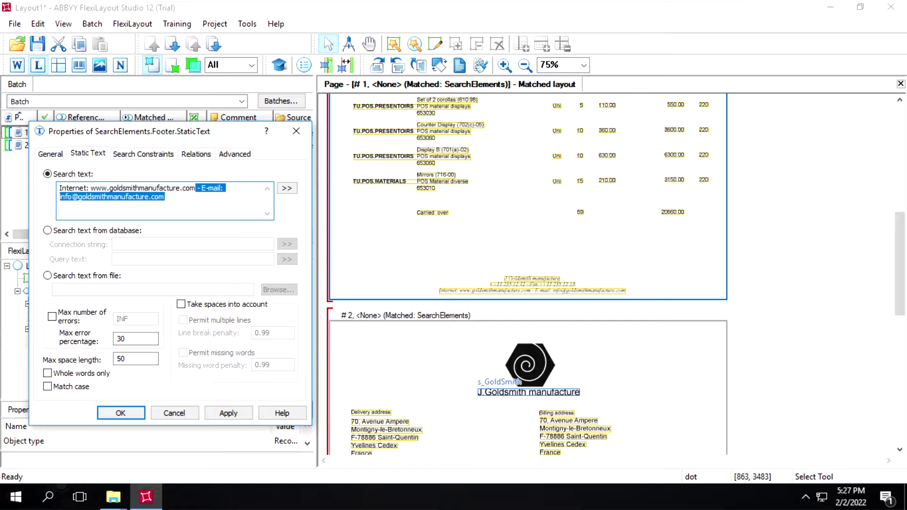
{"action": "key", "text": "Delete"}
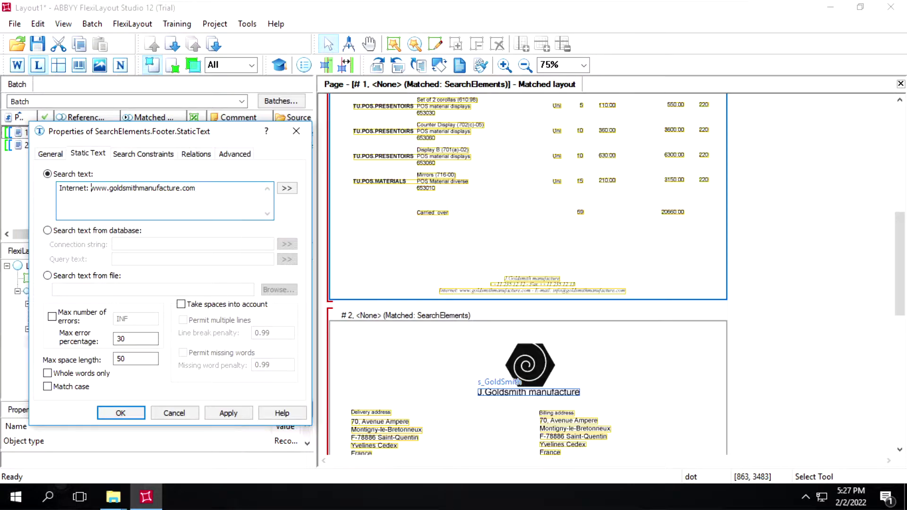
{"action": "key", "text": "BackSpace"}
{"action": "key", "text": "BackSpace"}
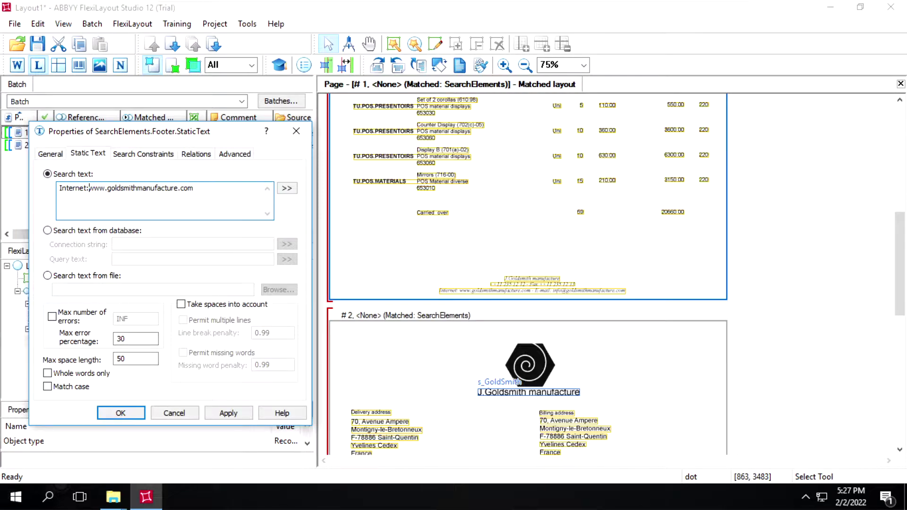
{"action": "left_click", "coordinate": [230, 414]}
{"action": "left_click", "coordinate": [120, 413]}
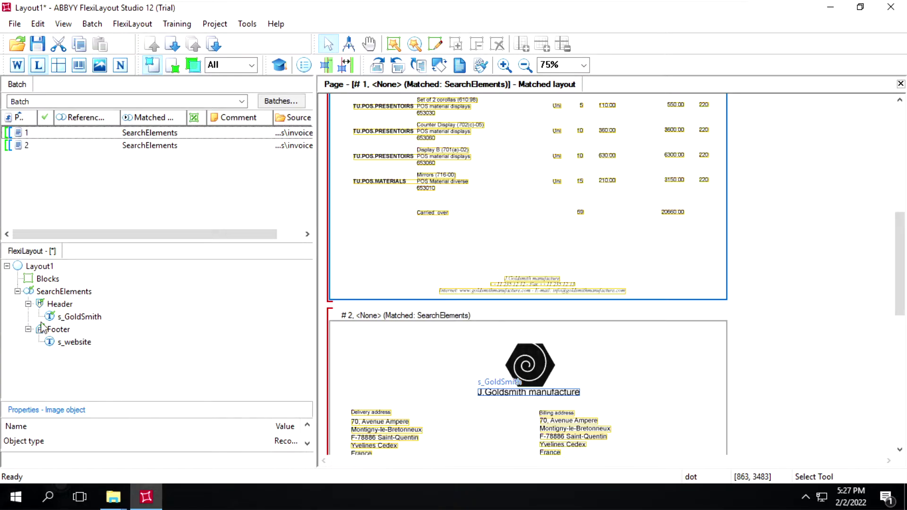
Match the FlexiLayout on page 1 and inspect its Footer hypothesis.
{"action": "right_click", "coordinate": [43, 136]}
{"action": "left_click", "coordinate": [75, 85]}
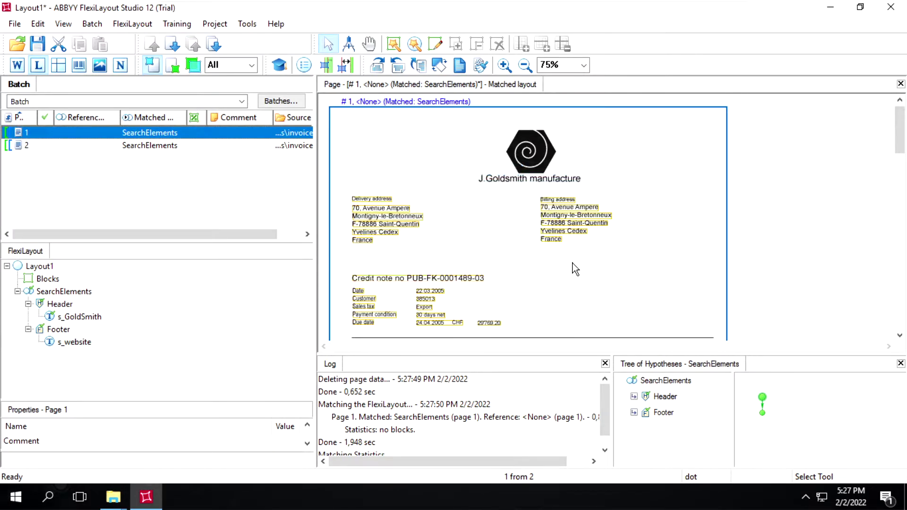
{"action": "scroll", "coordinate": [576, 271], "scroll_direction": "down", "scroll_amount": 3}
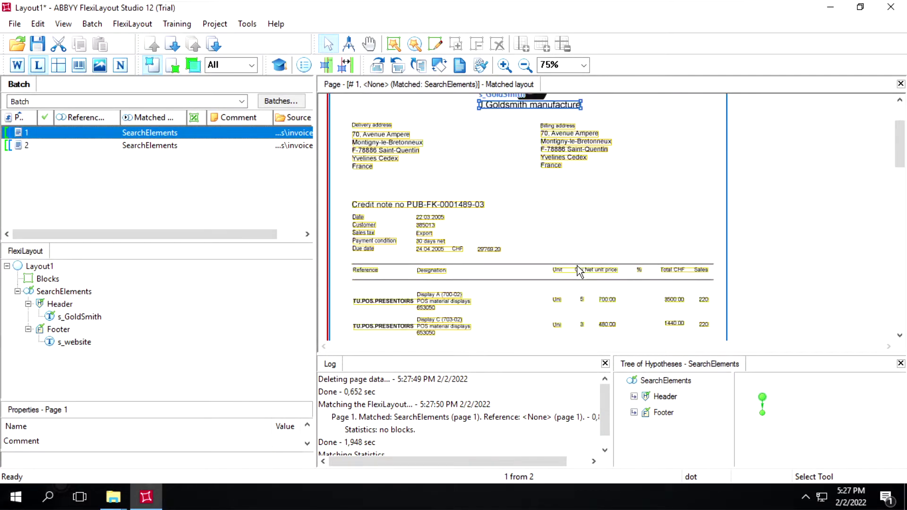
{"action": "left_click", "coordinate": [663, 414]}
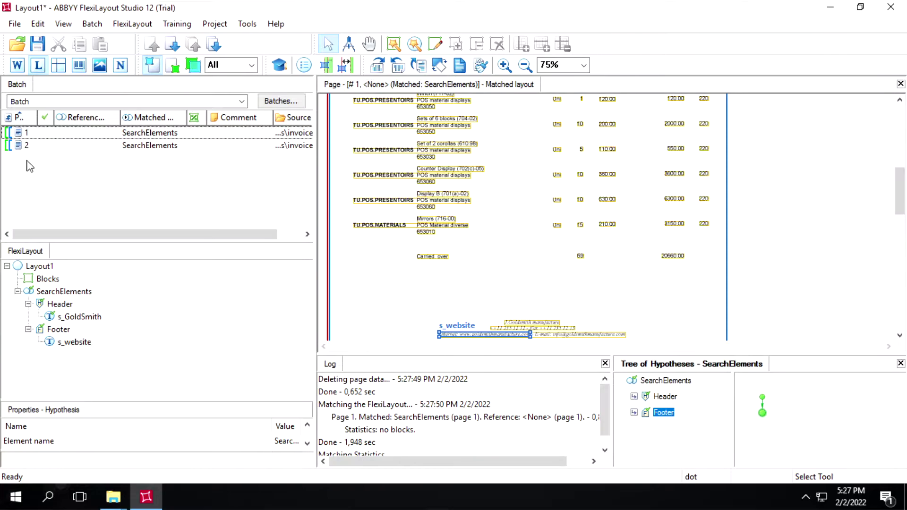
Match the FlexiLayout on page 2 and inspect its Footer hypothesis, leaving the Footer properties unchanged.
{"action": "left_click", "coordinate": [37, 146]}
{"action": "right_click", "coordinate": [37, 146]}
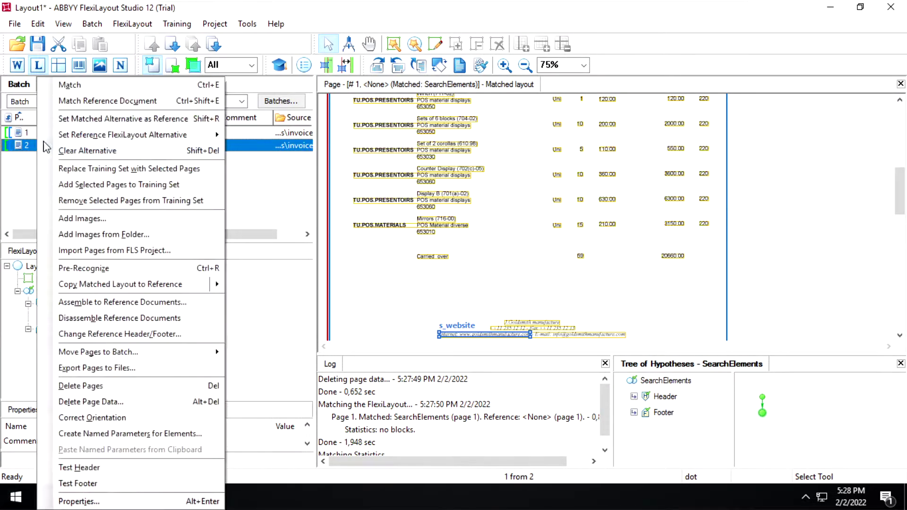
{"action": "left_click", "coordinate": [69, 88]}
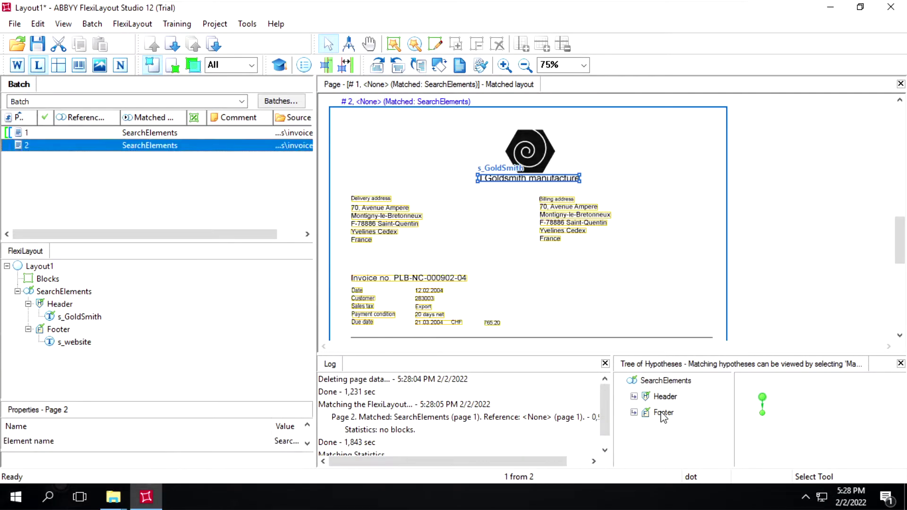
{"action": "double_click", "coordinate": [664, 413]}
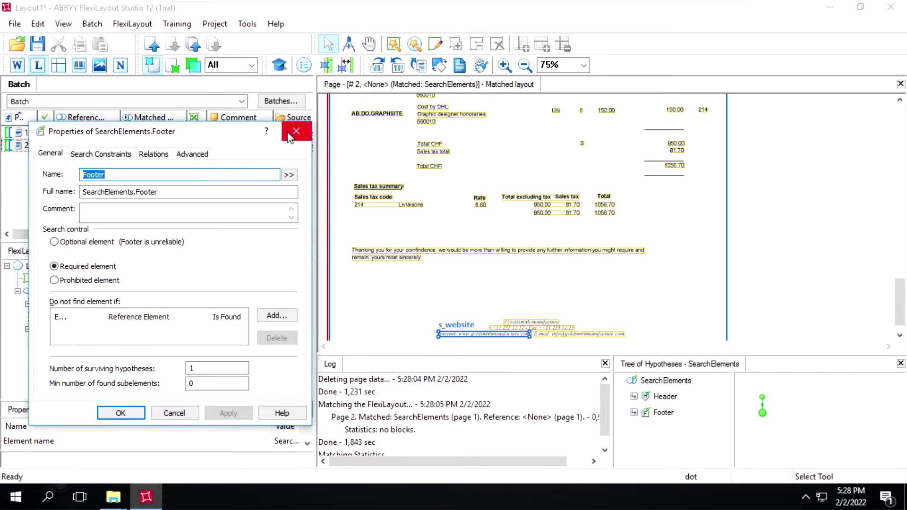
{"action": "left_click", "coordinate": [296, 131]}
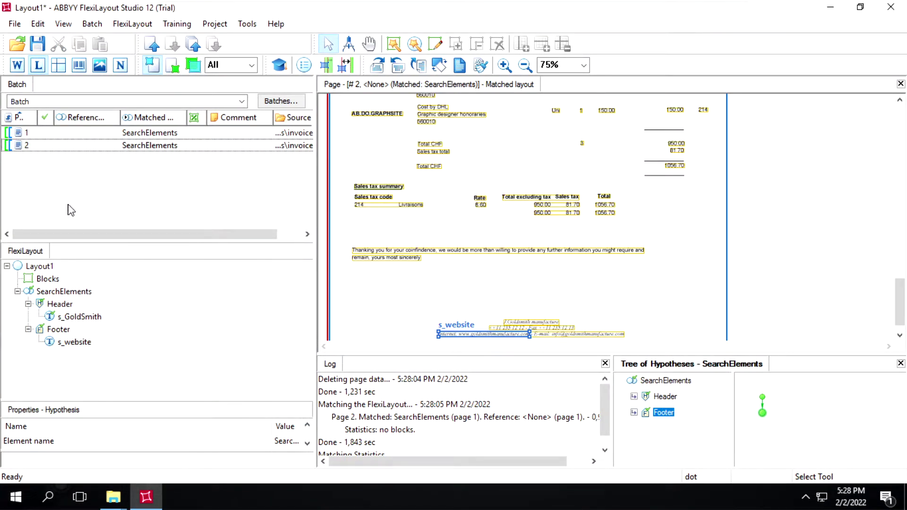
Compare the credit note and invoice number lines on pages 1 and 2 at 125% zoom.
{"action": "scroll", "coordinate": [506, 236], "scroll_direction": "up", "scroll_amount": 5}
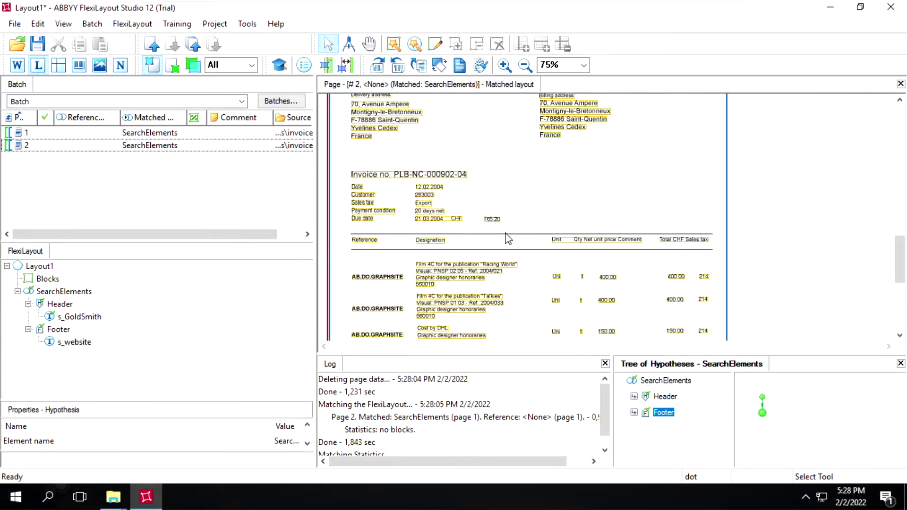
{"action": "scroll", "coordinate": [508, 239], "scroll_direction": "up", "scroll_amount": 3}
{"action": "scroll", "coordinate": [539, 218], "scroll_direction": "up", "scroll_amount": 15}
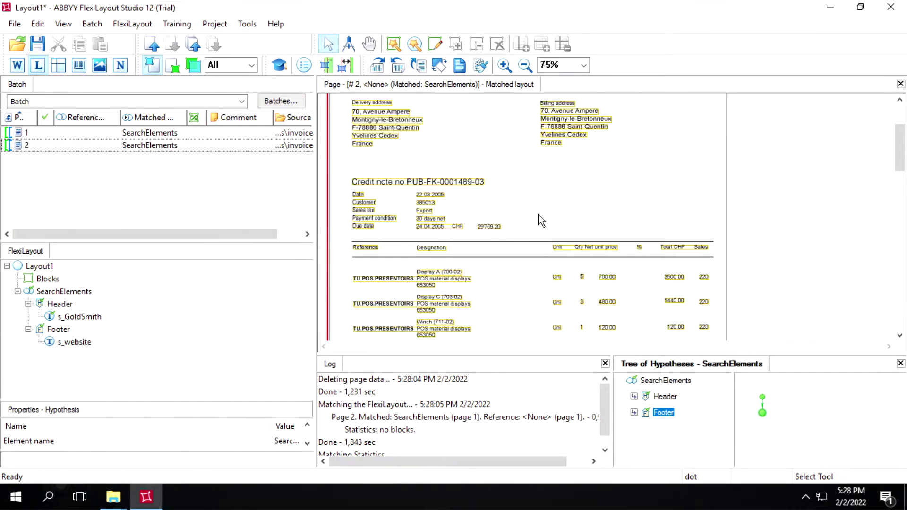
{"action": "left_click", "coordinate": [505, 66]}
{"action": "left_click", "coordinate": [505, 65]}
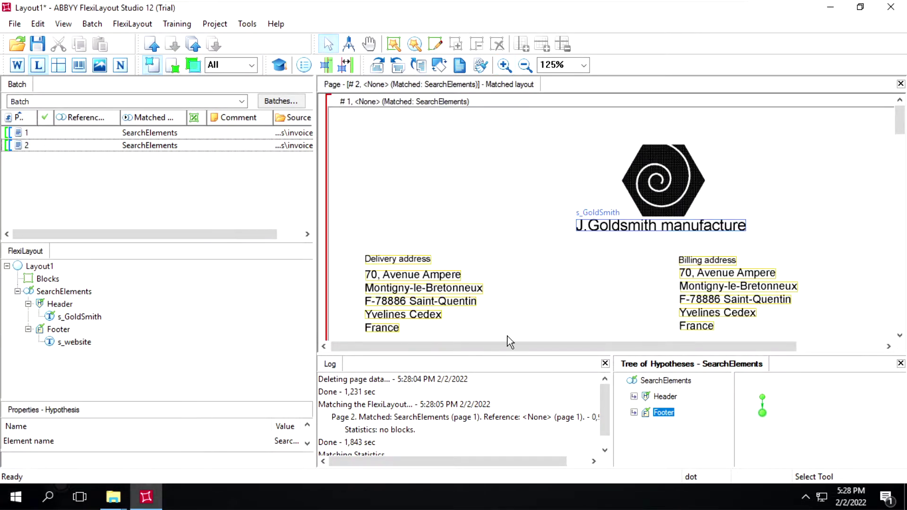
{"action": "scroll", "coordinate": [500, 313], "scroll_direction": "down", "scroll_amount": 3}
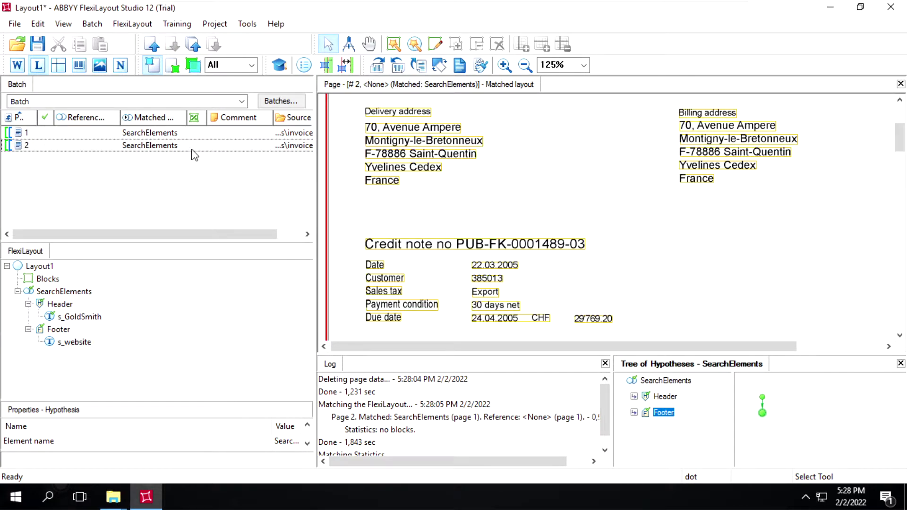
{"action": "left_click", "coordinate": [90, 133]}
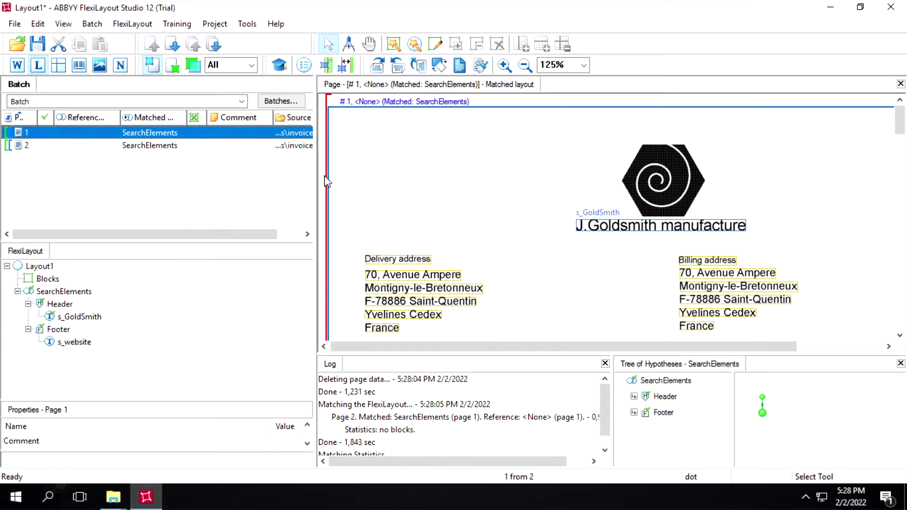
{"action": "scroll", "coordinate": [493, 230], "scroll_direction": "down", "scroll_amount": 6}
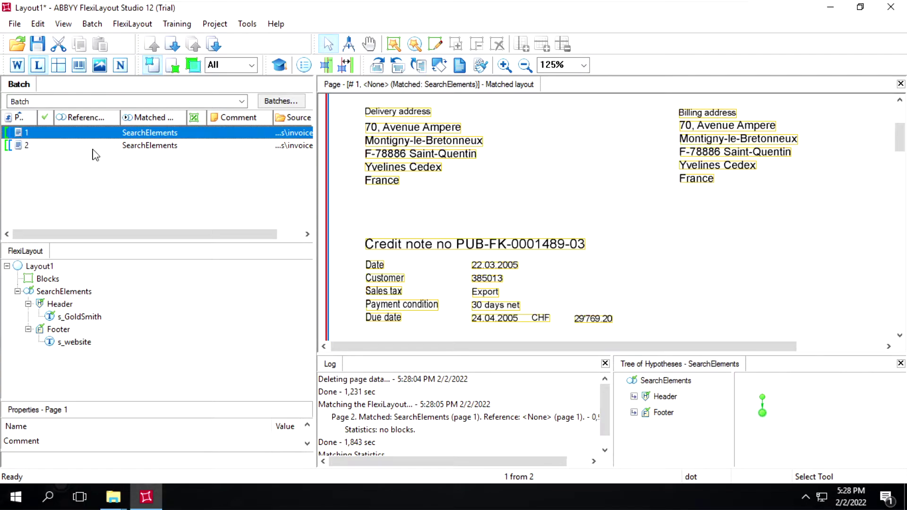
{"action": "left_click", "coordinate": [83, 145]}
{"action": "scroll", "coordinate": [586, 222], "scroll_direction": "down", "scroll_amount": 6}
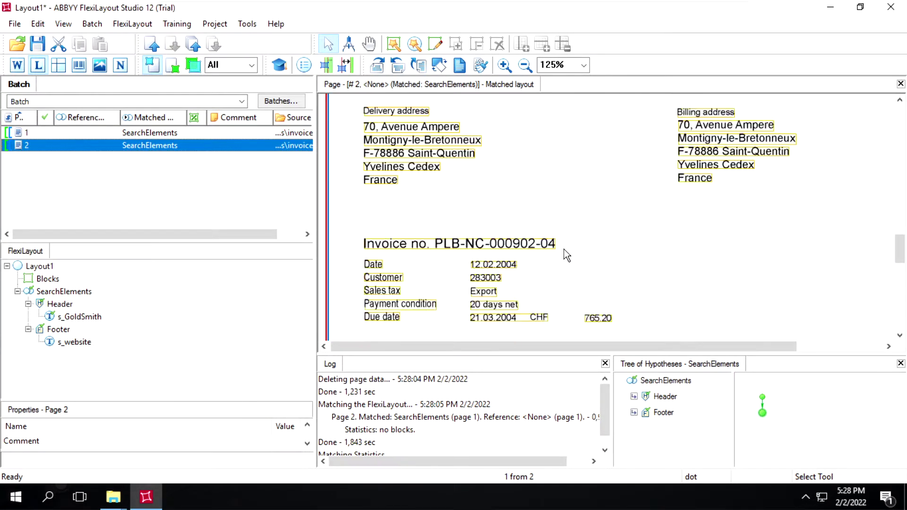
{"action": "left_click", "coordinate": [144, 133]}
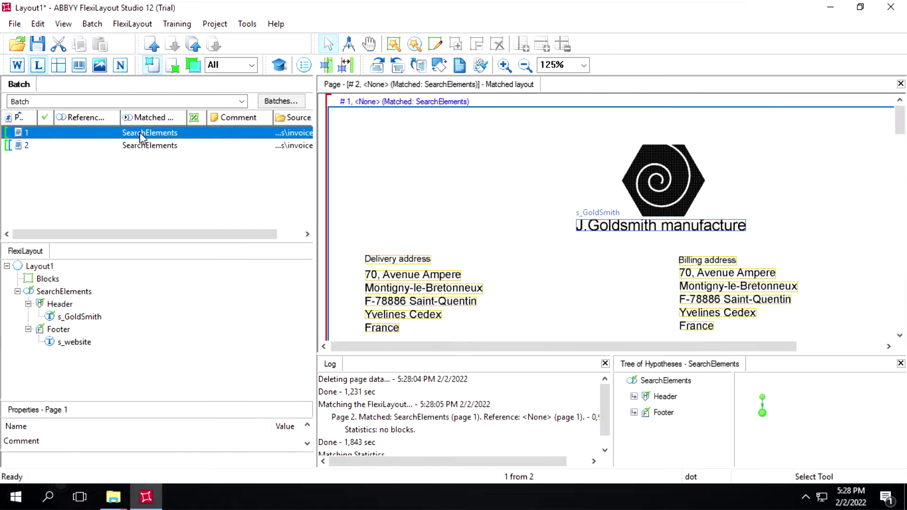
Collapse the Header and Footer groups and add a Labeled Field element named l_InvoiceNumber to SearchElements.
{"action": "left_click", "coordinate": [29, 330]}
{"action": "left_click", "coordinate": [28, 304]}
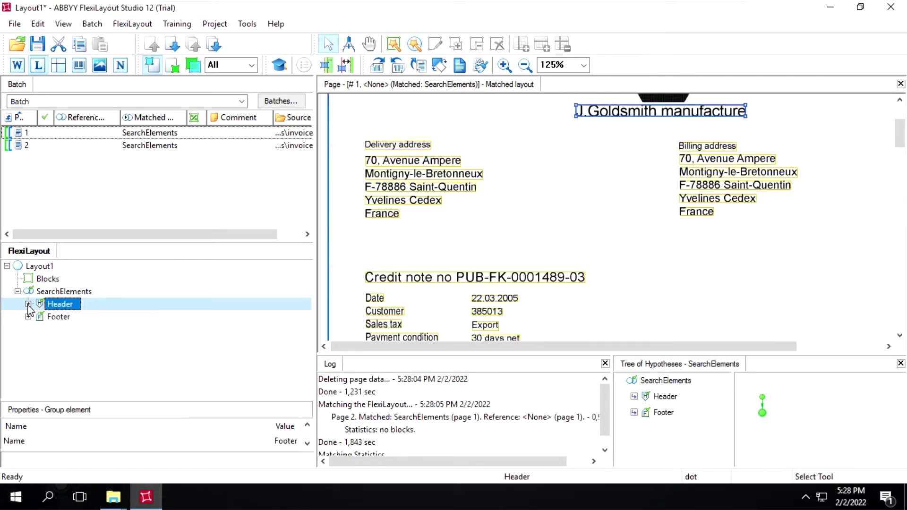
{"action": "left_click", "coordinate": [54, 293]}
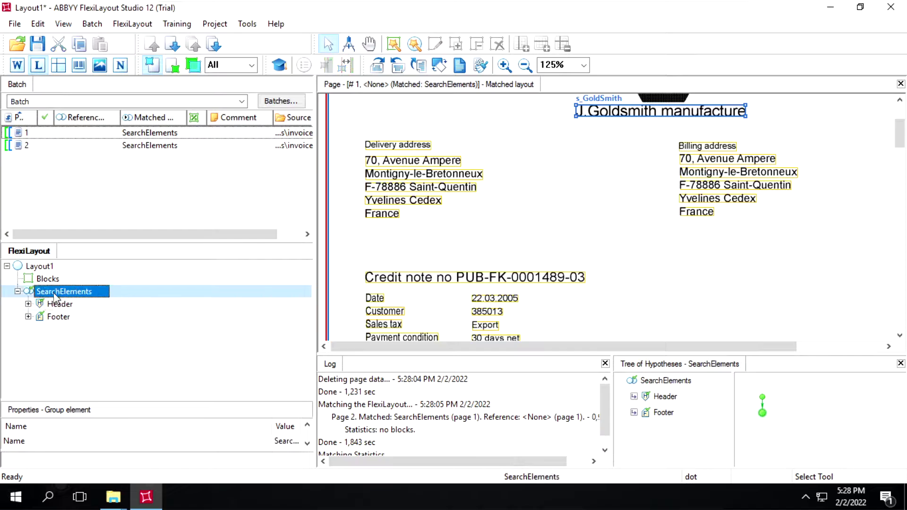
{"action": "right_click", "coordinate": [55, 292]}
{"action": "mouse_move", "coordinate": [97, 84]}
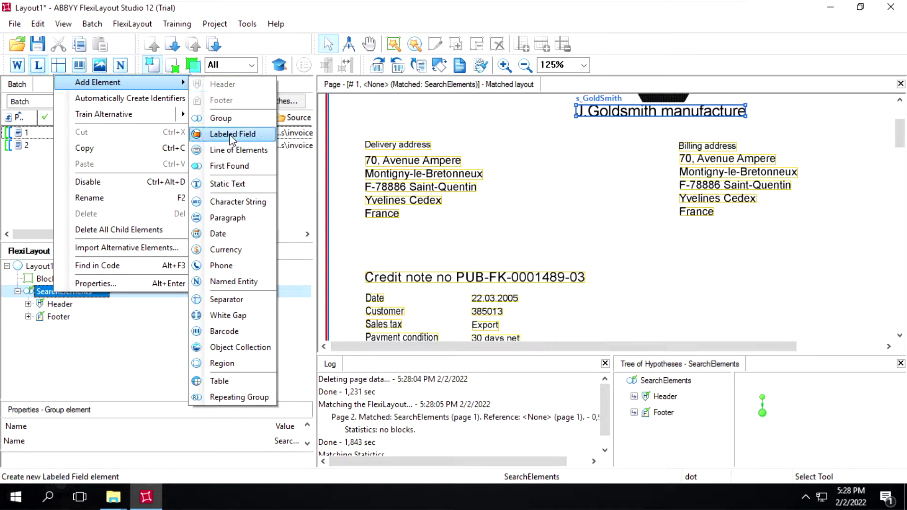
{"action": "left_click", "coordinate": [232, 135]}
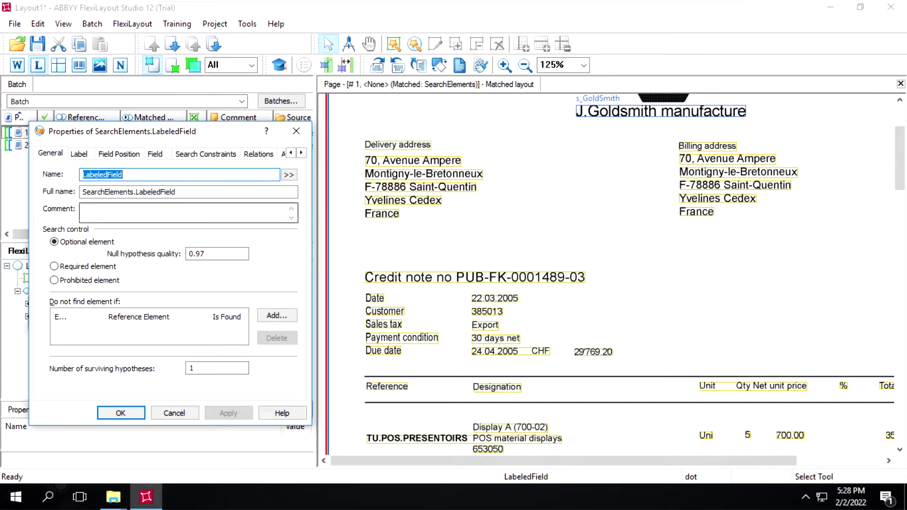
{"action": "type", "text": "l_InvoiceNumber"}
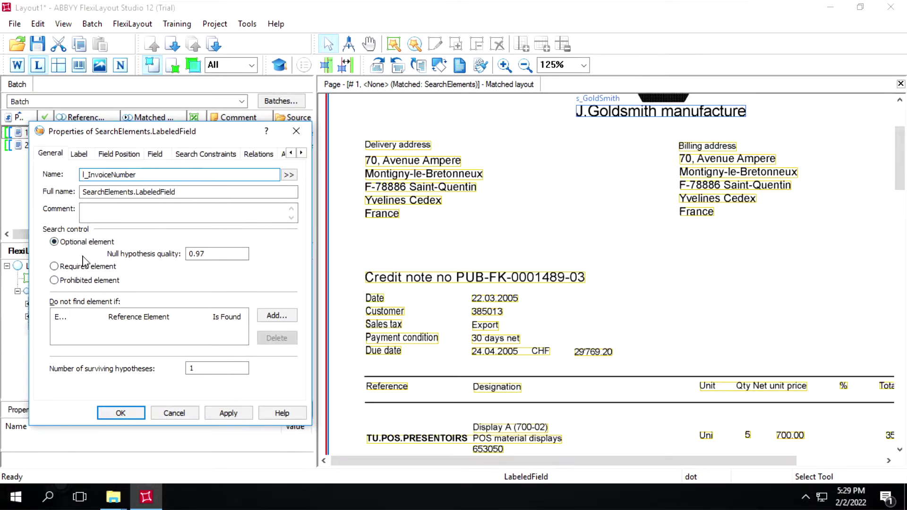
Insert the recognized credit note number line from page 1 into the label text of l_InvoiceNumber.
{"action": "left_click", "coordinate": [79, 156]}
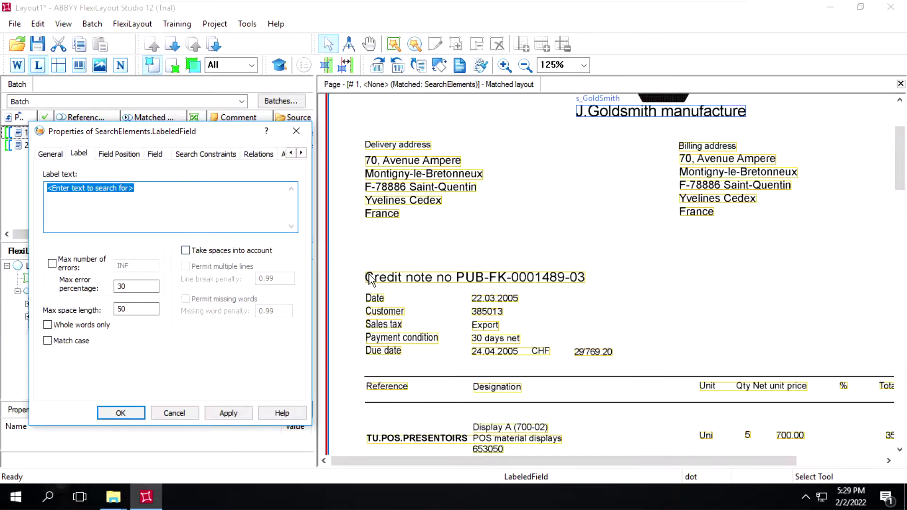
{"action": "right_click", "coordinate": [396, 278]}
{"action": "left_click", "coordinate": [420, 285]}
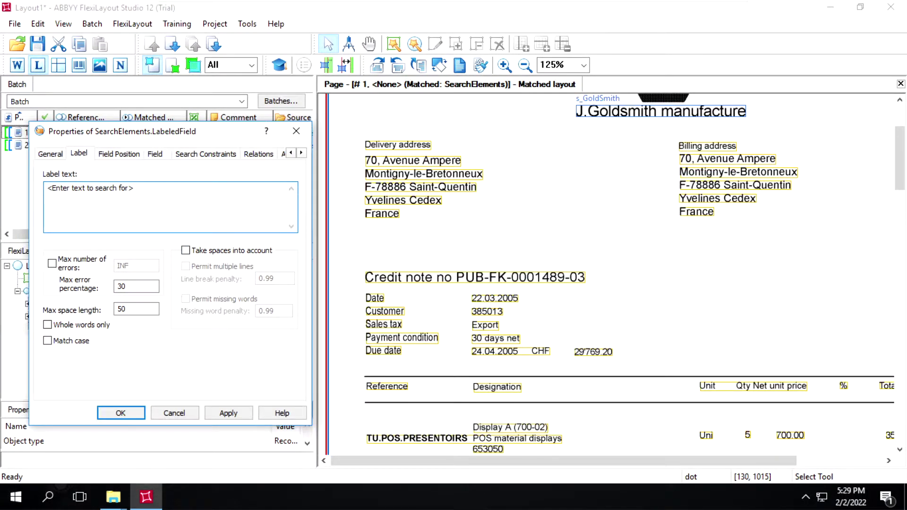
{"action": "type", "text": "Credit note no PUB-FK-0001489-03"}
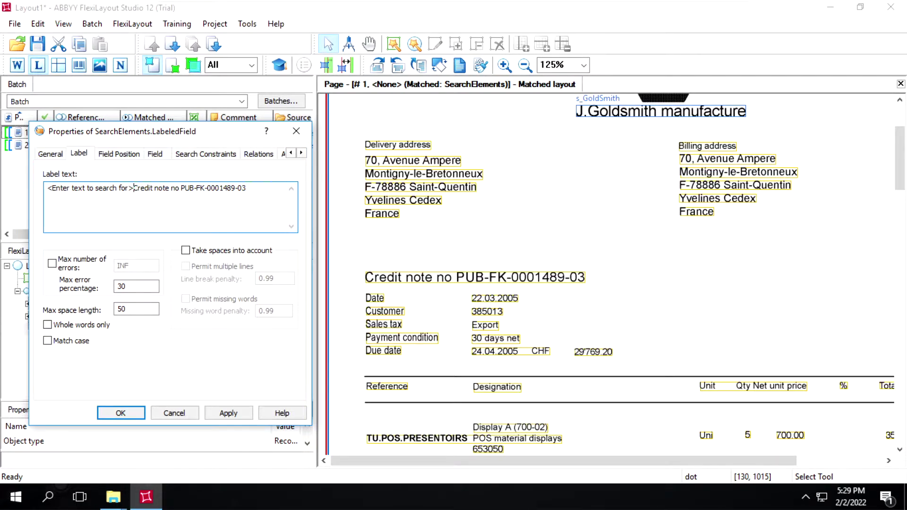
Remove the placeholder and the document number, reducing the label text to Creditnoteno, and apply the change.
{"action": "left_click", "coordinate": [131, 188]}
{"action": "key", "text": "BackSpace"}
{"action": "key", "text": "BackSpace"}
{"action": "key", "text": "BackSpace"}
{"action": "key", "text": "BackSpace"}
{"action": "key", "text": "BackSpace"}
{"action": "key", "text": "BackSpace"}
{"action": "key", "text": "BackSpace"}
{"action": "key", "text": "BackSpace"}
{"action": "key", "text": "BackSpace"}
{"action": "key", "text": "BackSpace"}
{"action": "key", "text": "BackSpace"}
{"action": "key", "text": "BackSpace"}
{"action": "key", "text": "BackSpace"}
{"action": "key", "text": "BackSpace"}
{"action": "key", "text": "BackSpace"}
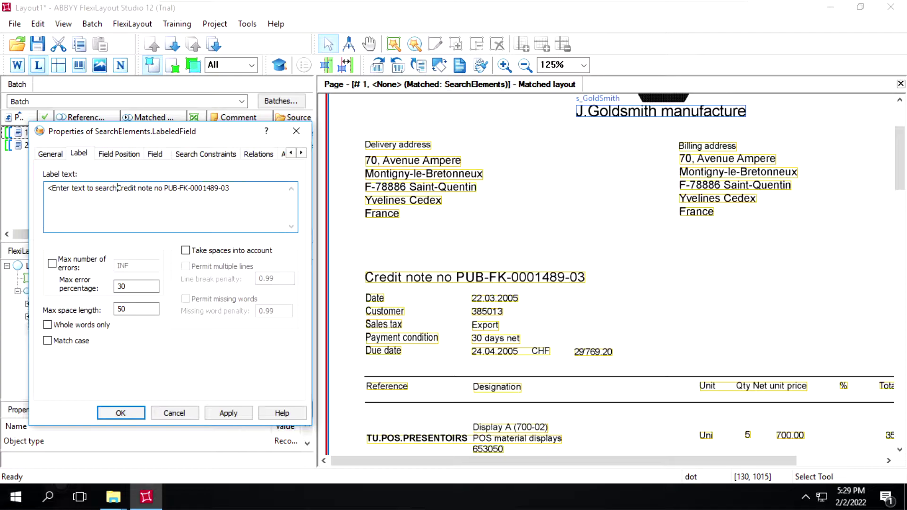
{"action": "key", "text": "BackSpace"}
{"action": "key", "text": "BackSpace"}
{"action": "key", "text": "BackSpace"}
{"action": "key", "text": "BackSpace"}
{"action": "key", "text": "BackSpace"}
{"action": "key", "text": "BackSpace"}
{"action": "key", "text": "BackSpace"}
{"action": "key", "text": "BackSpace"}
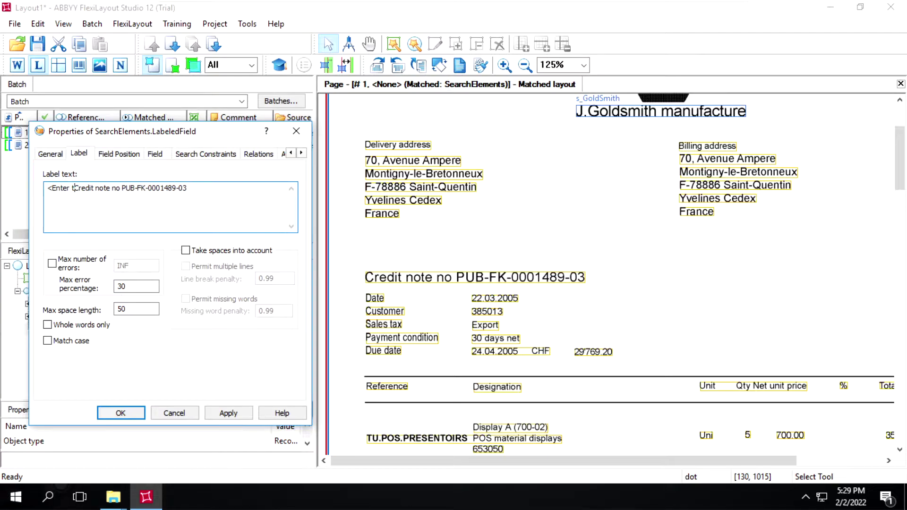
{"action": "key", "text": "BackSpace"}
{"action": "key", "text": "BackSpace"}
{"action": "key", "text": "BackSpace"}
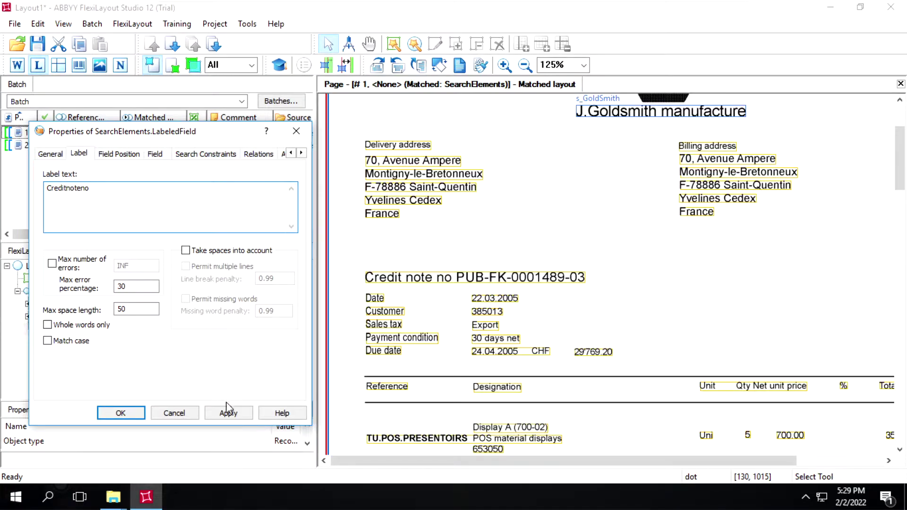
{"action": "left_click", "coordinate": [225, 413]}
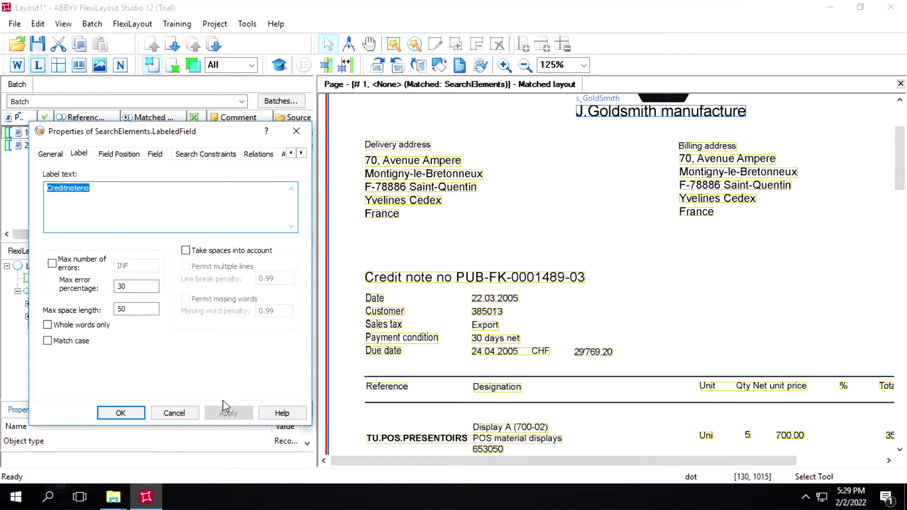
Set the l_InvoiceNumber field to be searched nearest to the page left edge and save its properties.
{"action": "left_click", "coordinate": [258, 154]}
{"action": "left_click", "coordinate": [64, 337]}
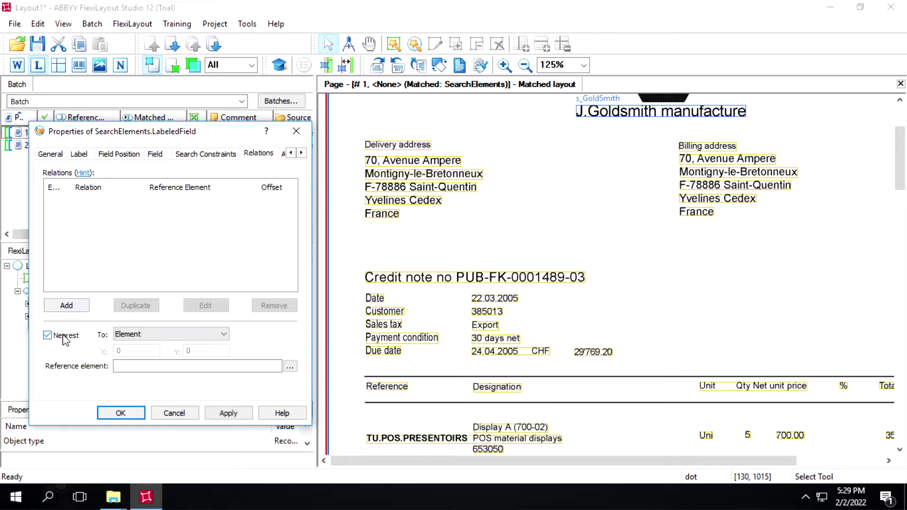
{"action": "left_click", "coordinate": [143, 334]}
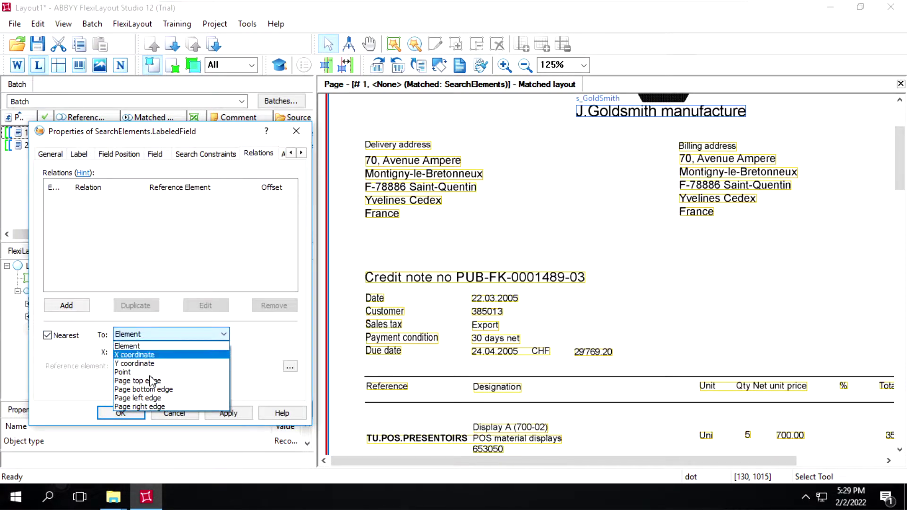
{"action": "left_click", "coordinate": [150, 402]}
{"action": "left_click", "coordinate": [228, 414]}
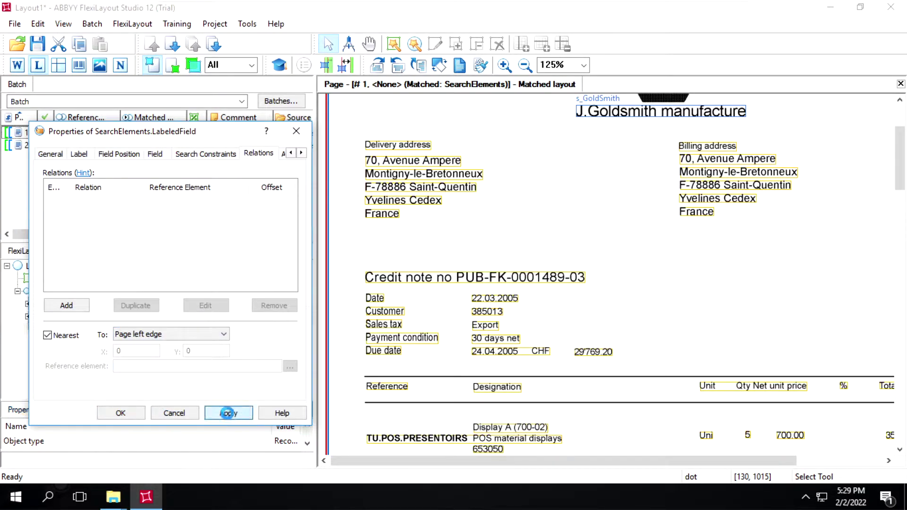
{"action": "left_click", "coordinate": [124, 413]}
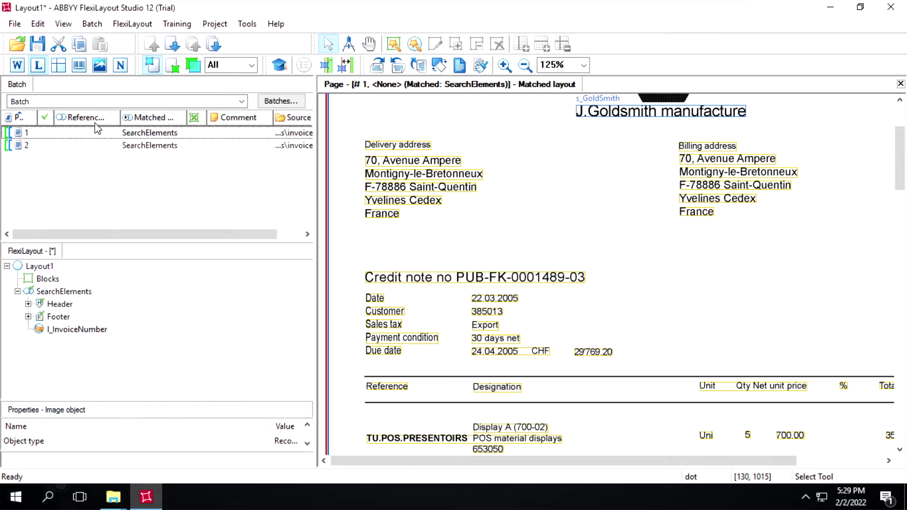
Match the FlexiLayout on page 1 and inspect the l_InvoiceNumber hypothesis on the credit note line.
{"action": "right_click", "coordinate": [81, 140]}
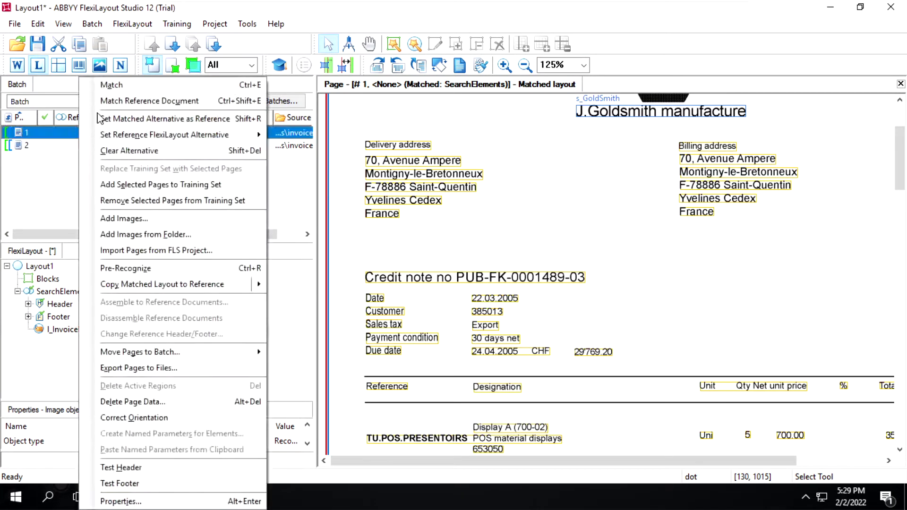
{"action": "left_click", "coordinate": [112, 85]}
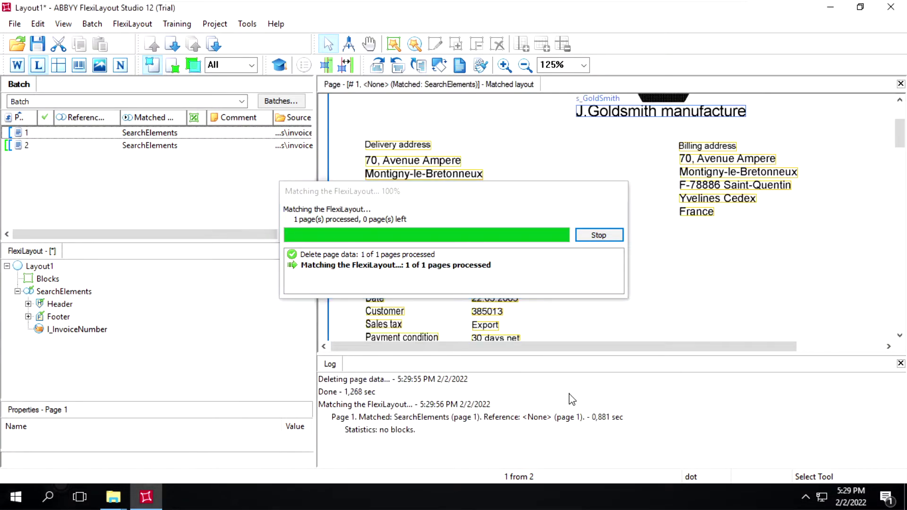
{"action": "left_click", "coordinate": [666, 429]}
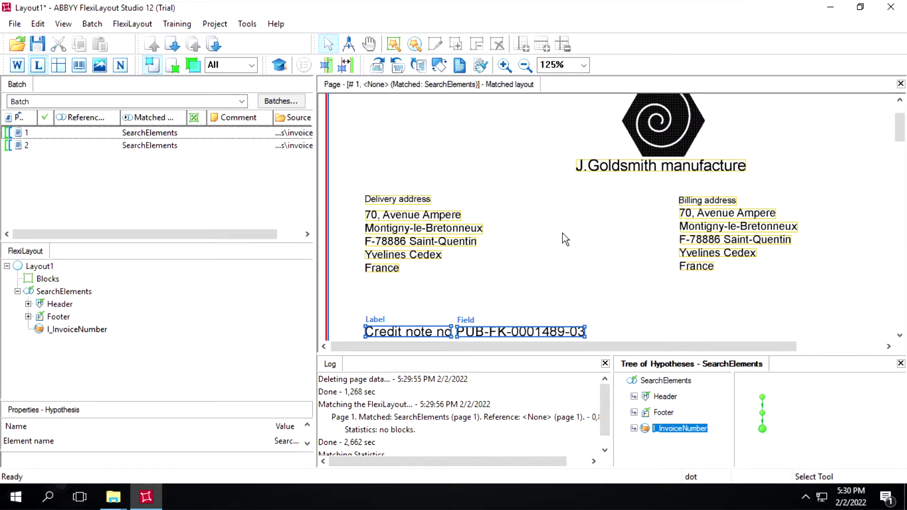
{"action": "scroll", "coordinate": [464, 290], "scroll_direction": "down", "scroll_amount": 3}
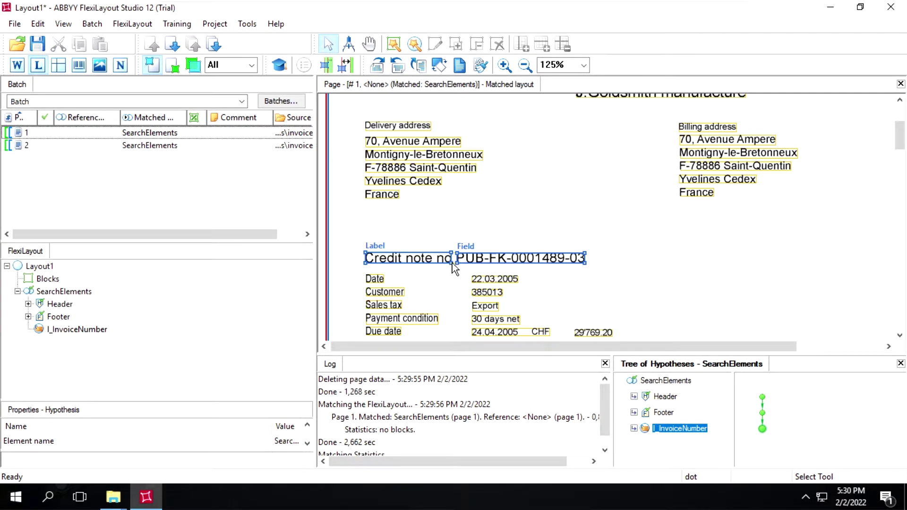
Extend the label text of l_InvoiceNumber to Creditnoteno|Invoiceno. to cover the wording on page 2, and save it.
{"action": "left_click", "coordinate": [42, 149]}
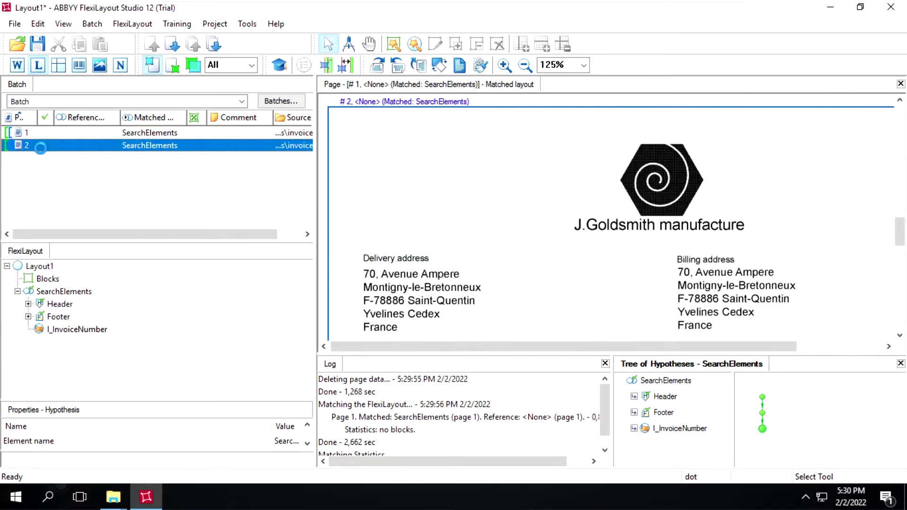
{"action": "scroll", "coordinate": [468, 217], "scroll_direction": "down", "scroll_amount": 5}
{"action": "scroll", "coordinate": [471, 221], "scroll_direction": "down", "scroll_amount": 3}
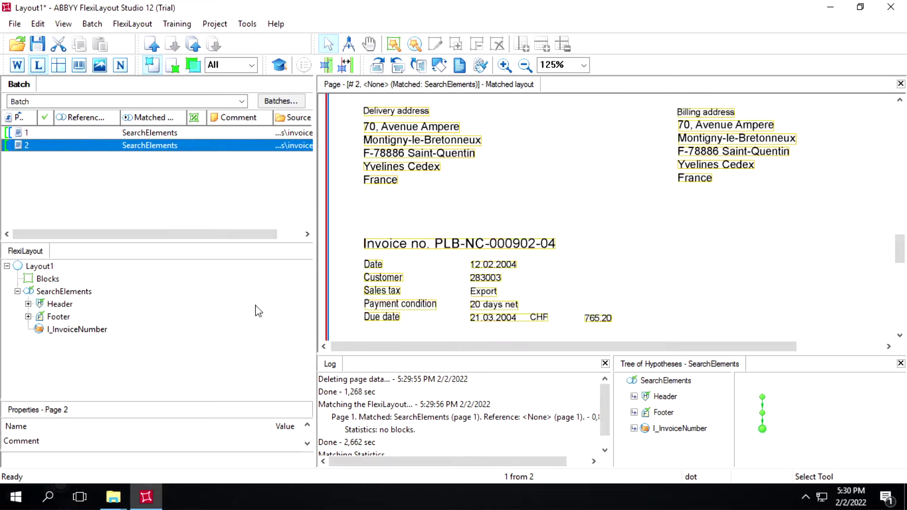
{"action": "double_click", "coordinate": [76, 331]}
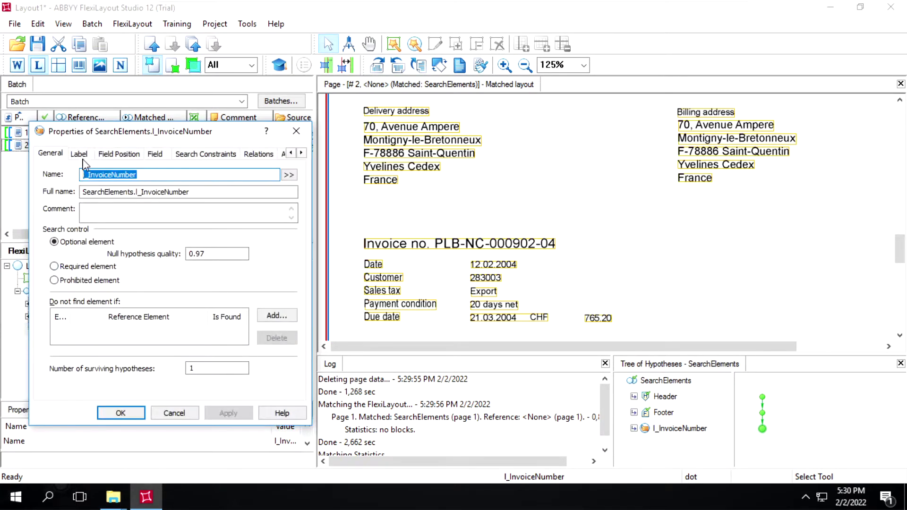
{"action": "left_click", "coordinate": [79, 155]}
{"action": "left_click", "coordinate": [95, 189]}
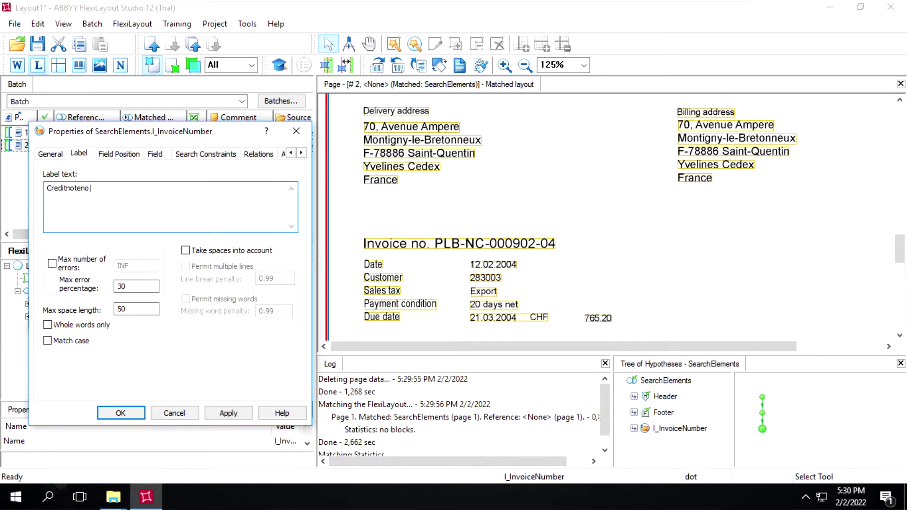
{"action": "left_click", "coordinate": [229, 413]}
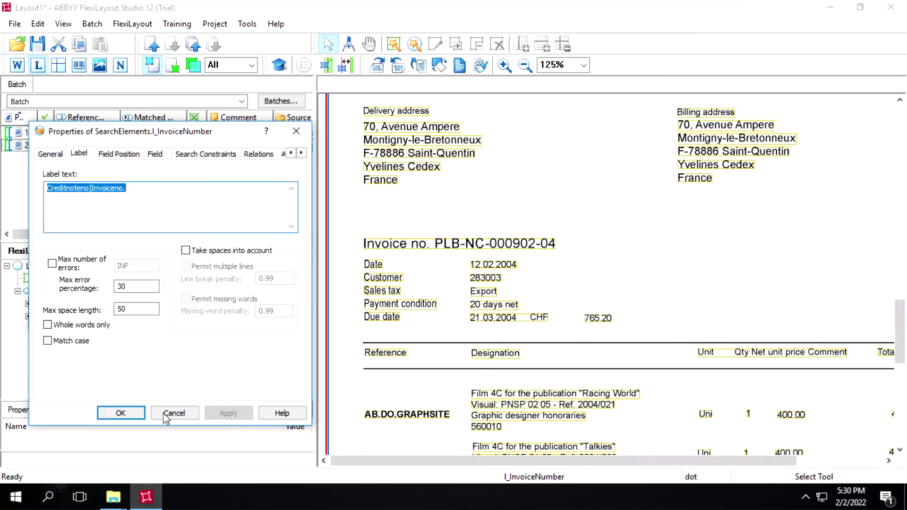
{"action": "left_click", "coordinate": [133, 417]}
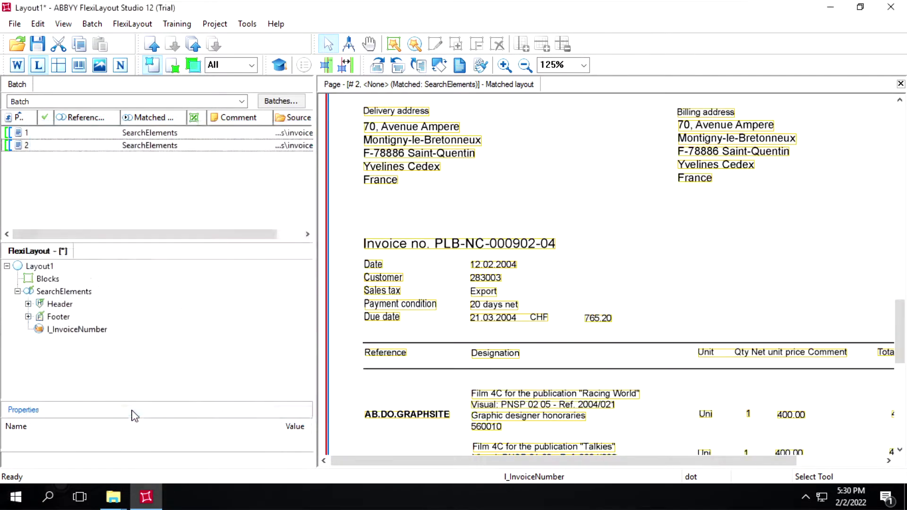
Match the FlexiLayout on page 2 and inspect the l_InvoiceNumber hypothesis in a slightly wider page view.
{"action": "right_click", "coordinate": [81, 150]}
{"action": "left_click", "coordinate": [119, 83]}
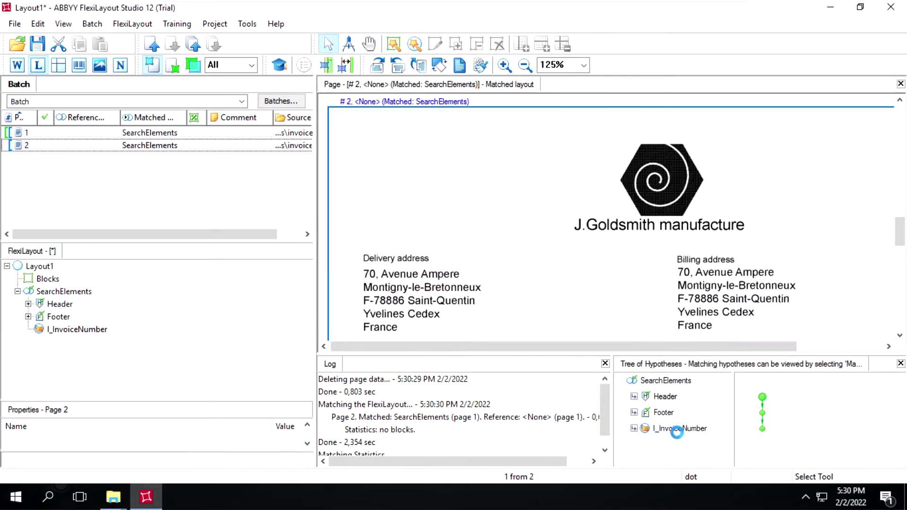
{"action": "left_click", "coordinate": [678, 429]}
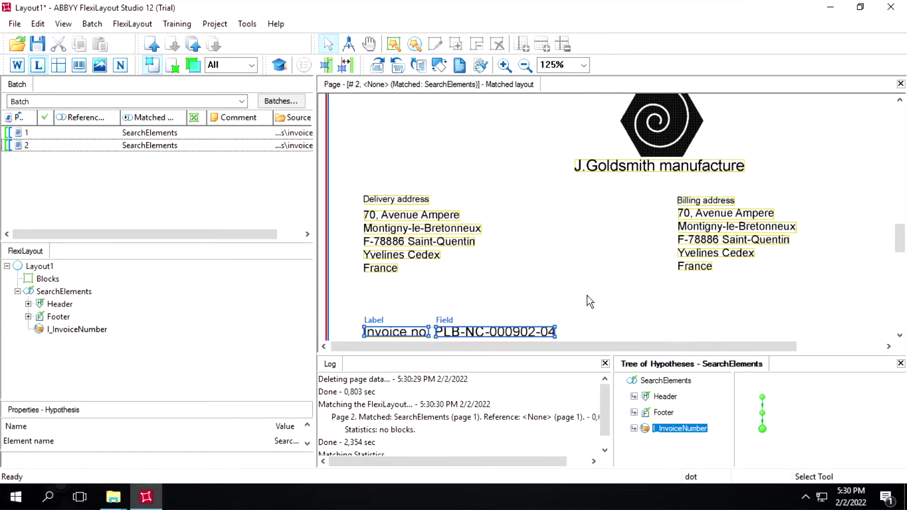
{"action": "scroll", "coordinate": [567, 268], "scroll_direction": "down", "scroll_amount": 3}
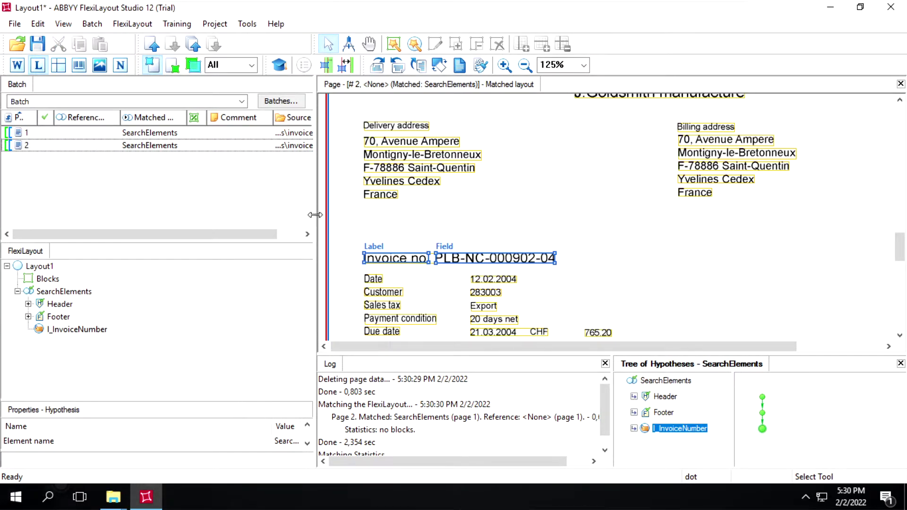
{"action": "left_click_drag", "start_coordinate": [314, 213], "coordinate": [296, 214]}
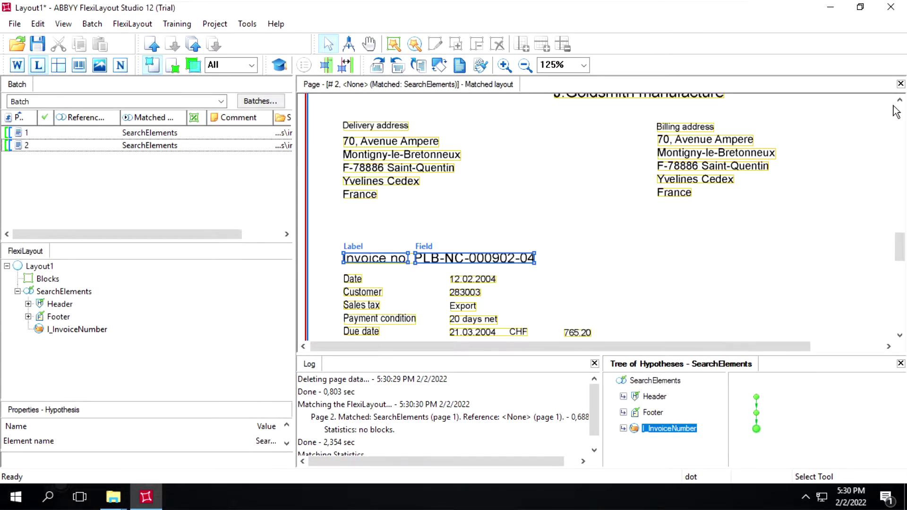
{"action": "scroll", "coordinate": [655, 194], "scroll_direction": "up", "scroll_amount": 1}
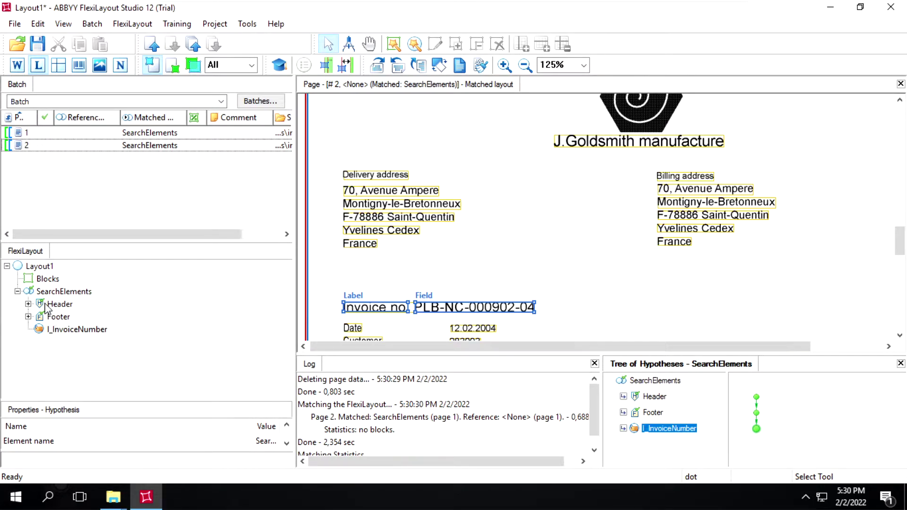
Add a Static Text element named s_DeliveryAddress to SearchElements with 1 surviving hypothesis.
{"action": "left_click", "coordinate": [66, 293]}
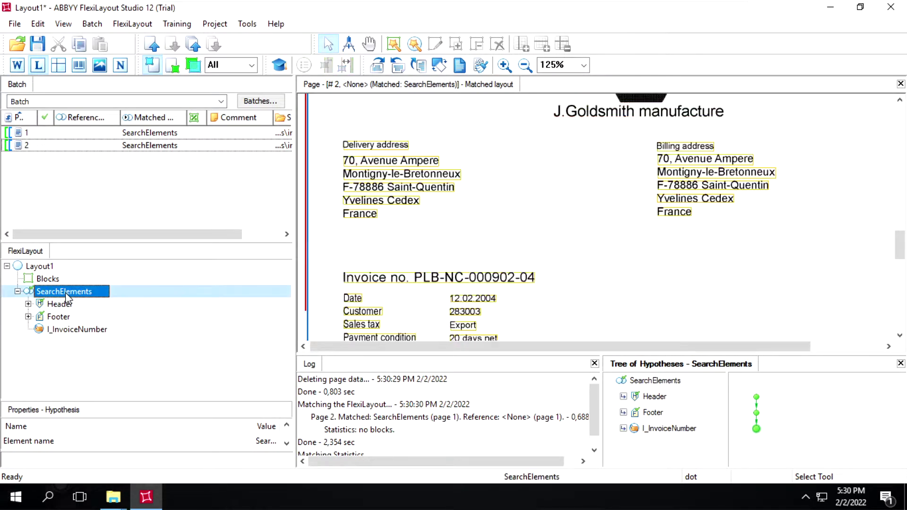
{"action": "right_click", "coordinate": [66, 294]}
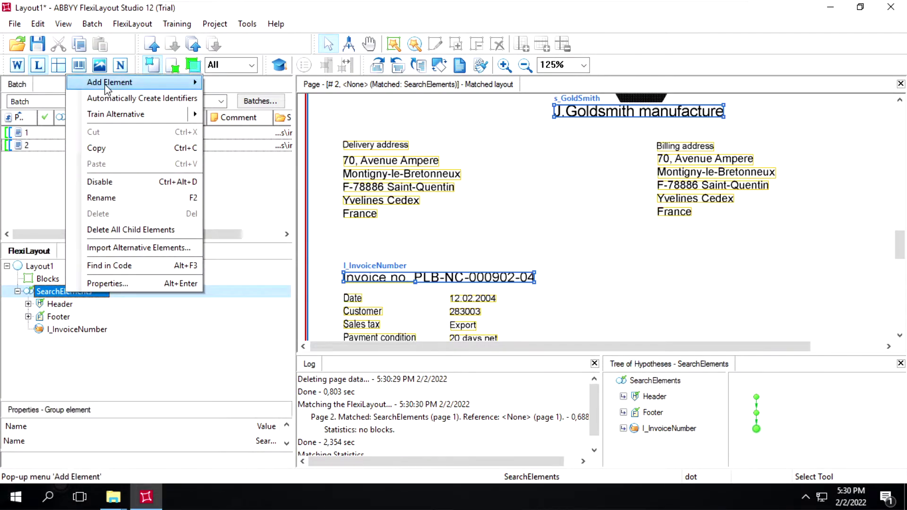
{"action": "mouse_move", "coordinate": [109, 83]}
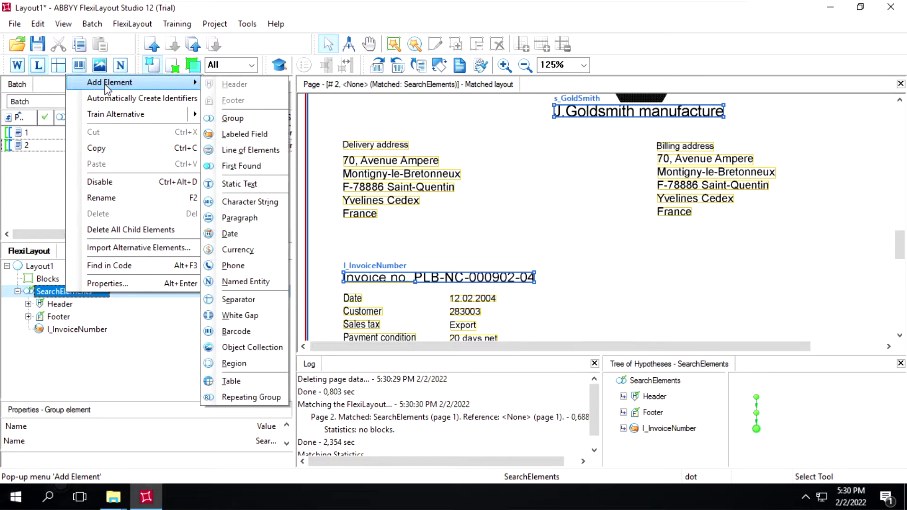
{"action": "left_click", "coordinate": [240, 185]}
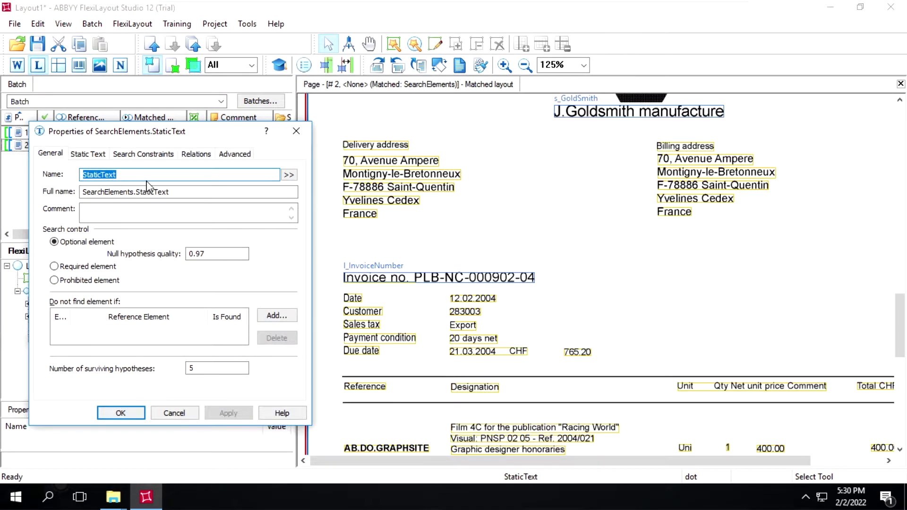
{"action": "type", "text": "s_DeliveryAddress"}
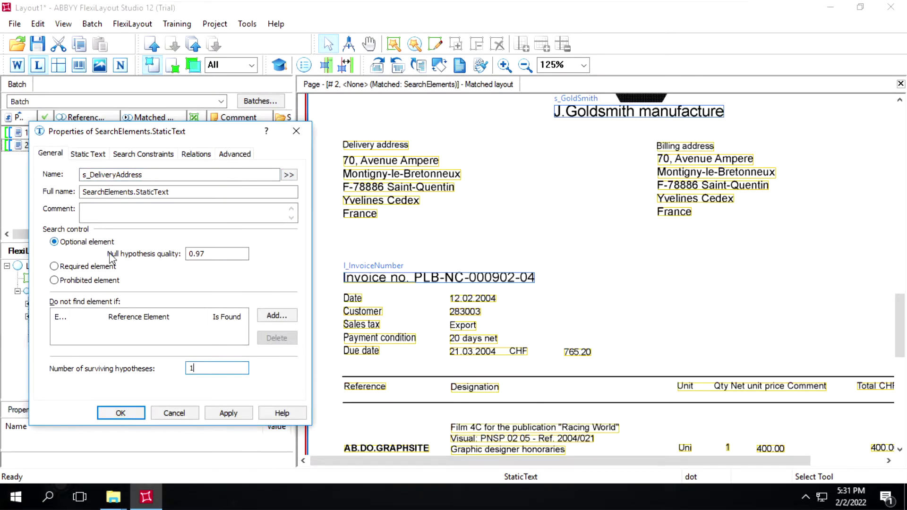
{"action": "left_click", "coordinate": [218, 414]}
Set s_DeliveryAddress to be searched nearest to the page top edge and save its properties.
{"action": "left_click", "coordinate": [192, 155]}
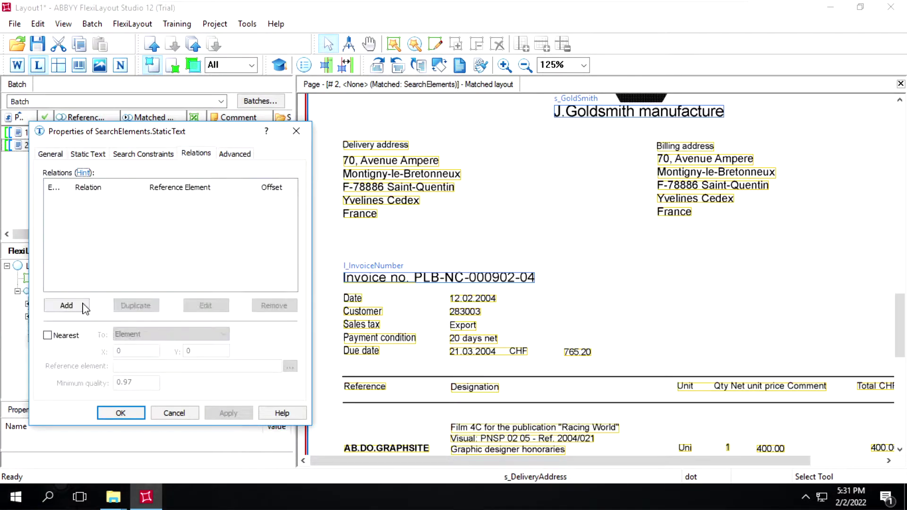
{"action": "left_click", "coordinate": [47, 336]}
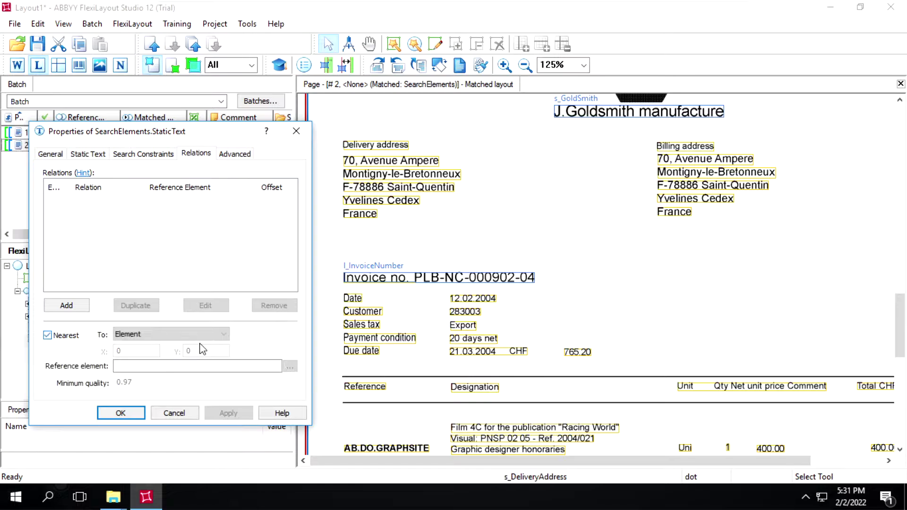
{"action": "left_click", "coordinate": [204, 337]}
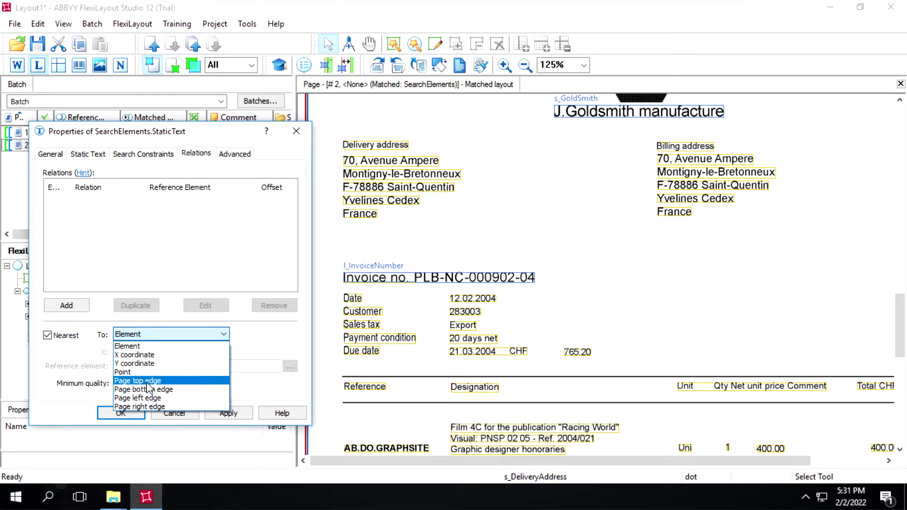
{"action": "left_click", "coordinate": [147, 382]}
{"action": "left_click", "coordinate": [229, 414]}
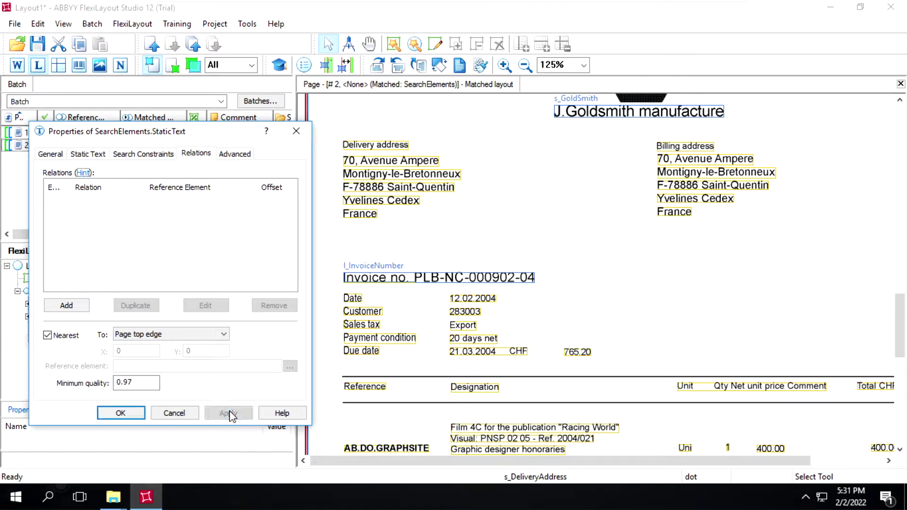
{"action": "left_click", "coordinate": [134, 413]}
Match the FlexiLayout on page 1 and inspect the s_DeliveryAddress hypothesis.
{"action": "left_click", "coordinate": [73, 142]}
{"action": "right_click", "coordinate": [72, 142]}
{"action": "left_click", "coordinate": [101, 85]}
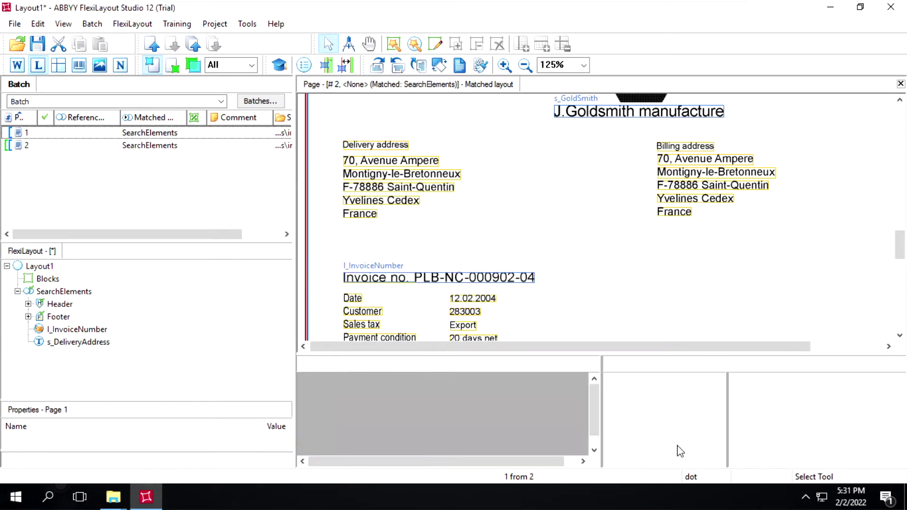
{"action": "left_click", "coordinate": [673, 445]}
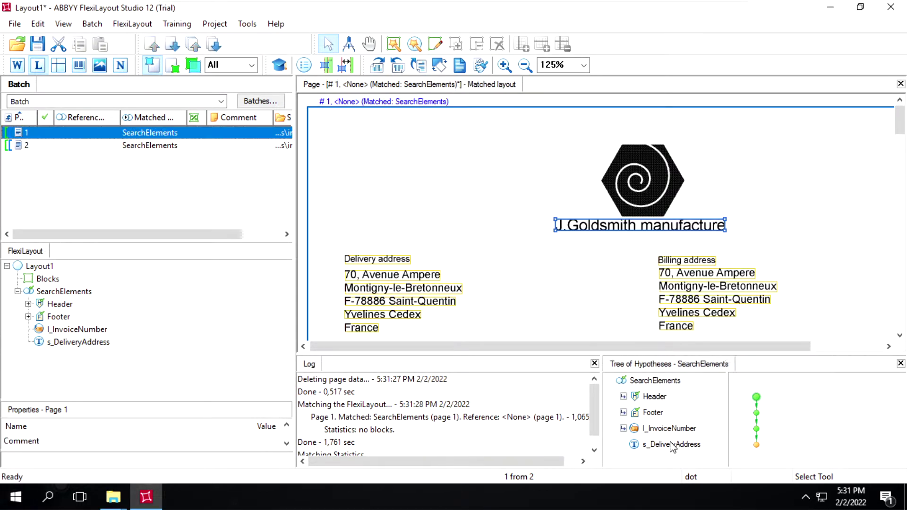
Set the search text of s_DeliveryAddress to "Delivery address" and save its properties.
{"action": "double_click", "coordinate": [67, 344]}
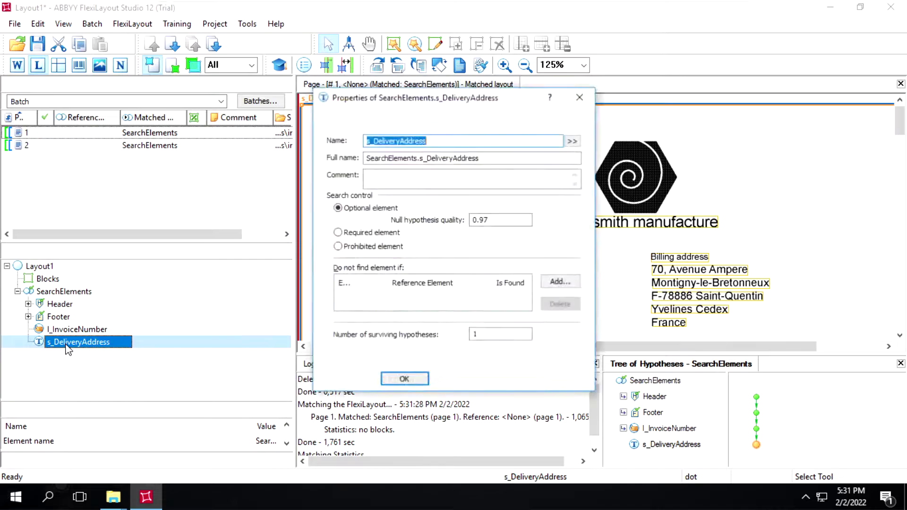
{"action": "left_click", "coordinate": [104, 156]}
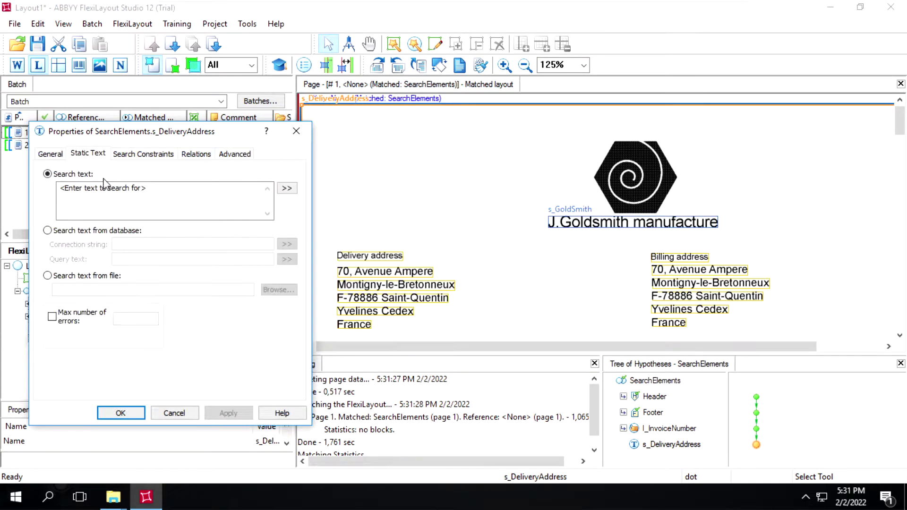
{"action": "left_click", "coordinate": [373, 273]}
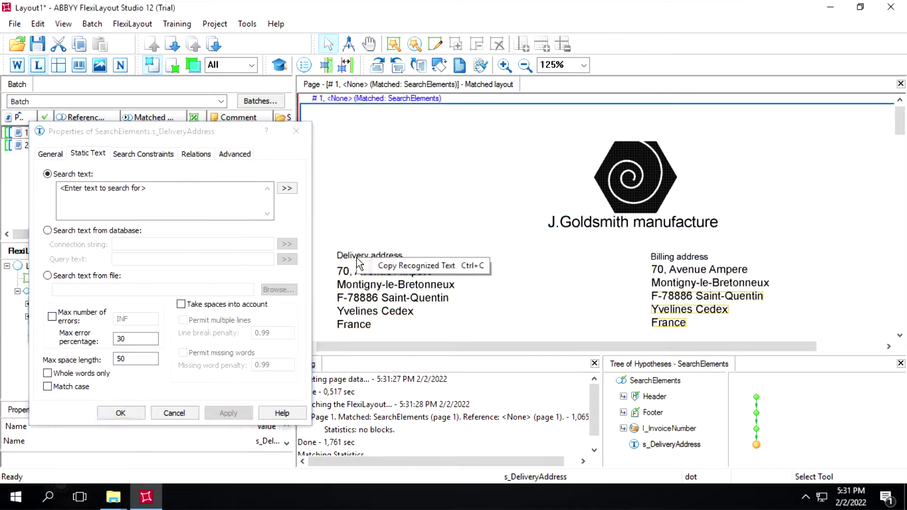
{"action": "left_click", "coordinate": [202, 210]}
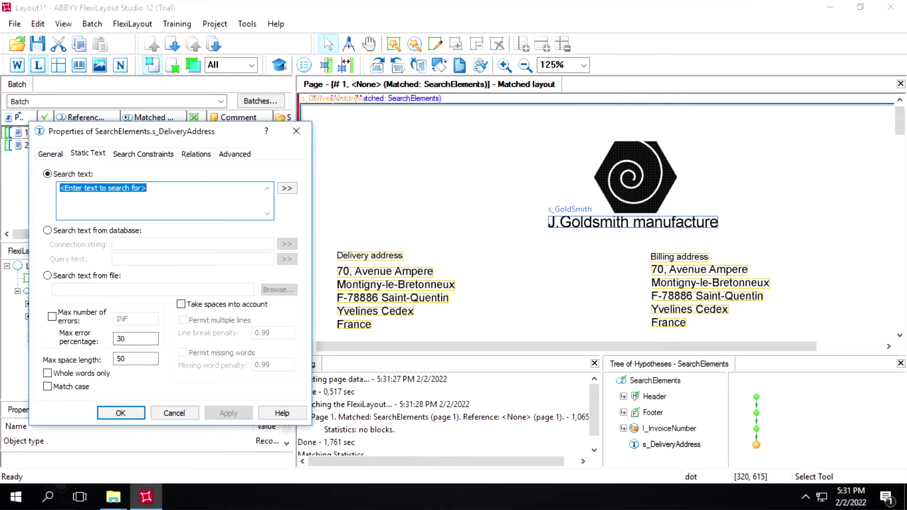
{"action": "type", "text": "Delivery address"}
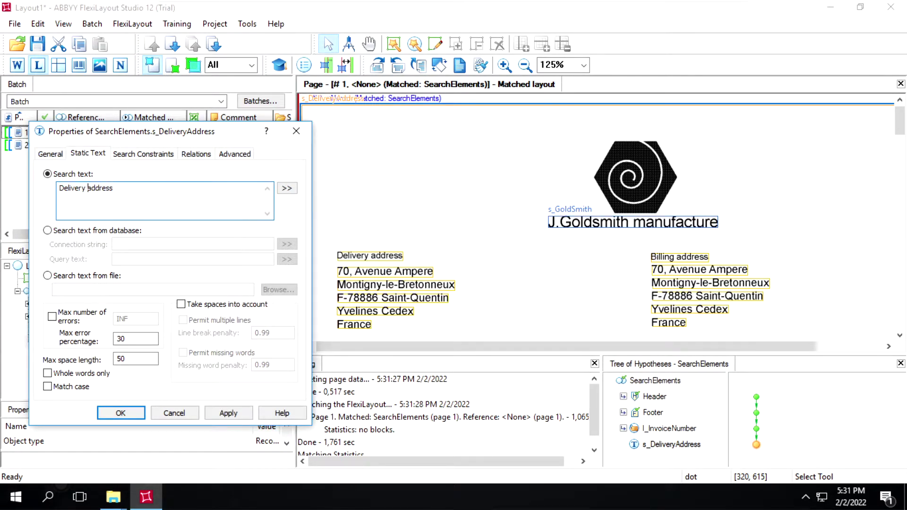
{"action": "left_click", "coordinate": [228, 416]}
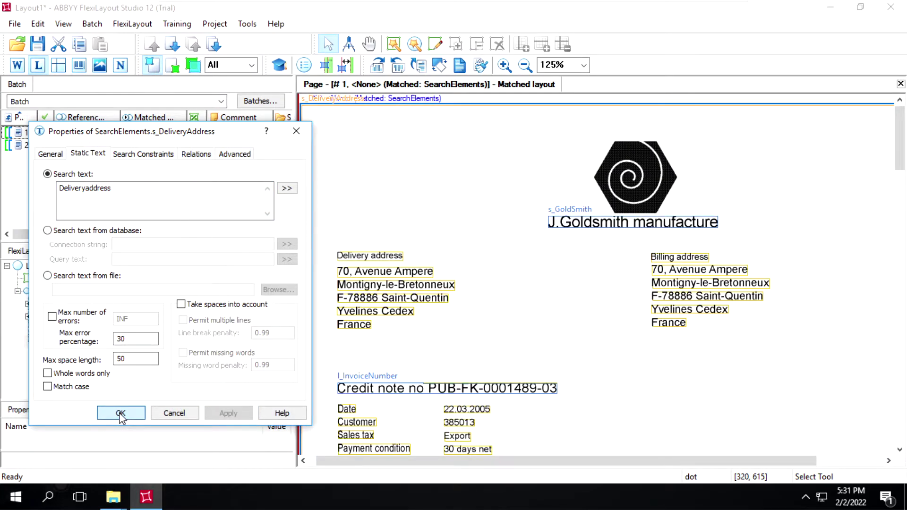
{"action": "left_click", "coordinate": [120, 414]}
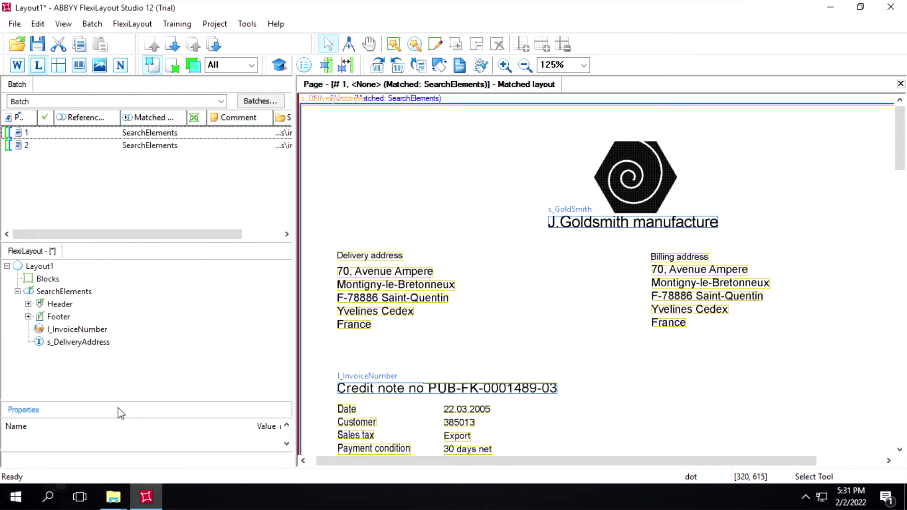
Match the FlexiLayout on page 1 again and check the region of the s_DeliveryAddress hypothesis.
{"action": "right_click", "coordinate": [57, 136]}
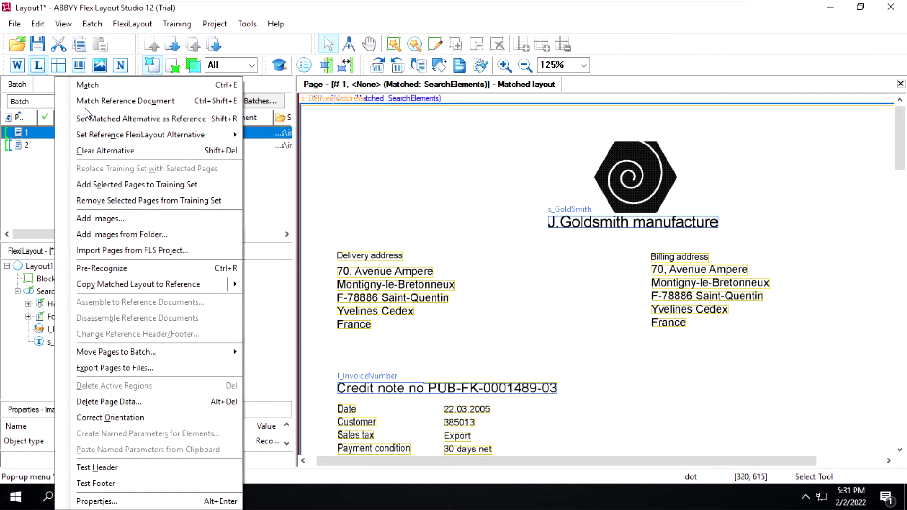
{"action": "left_click", "coordinate": [85, 86]}
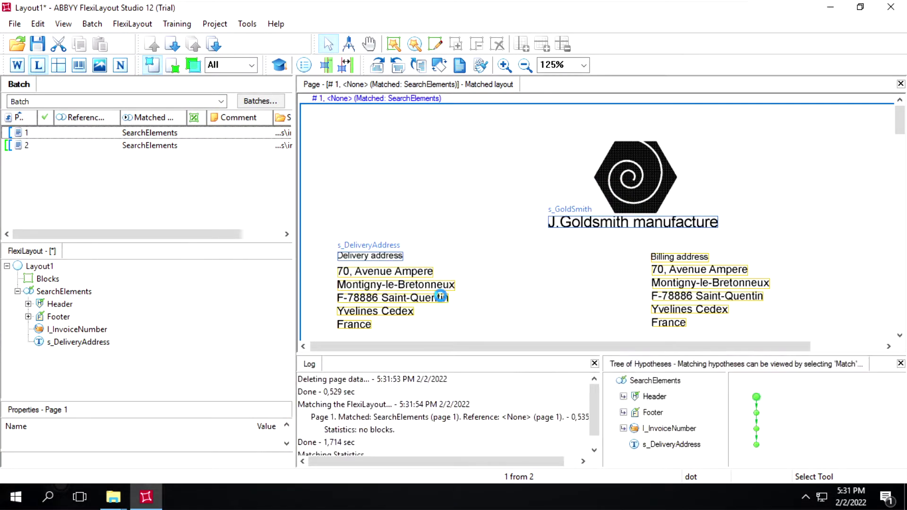
{"action": "left_click", "coordinate": [664, 446]}
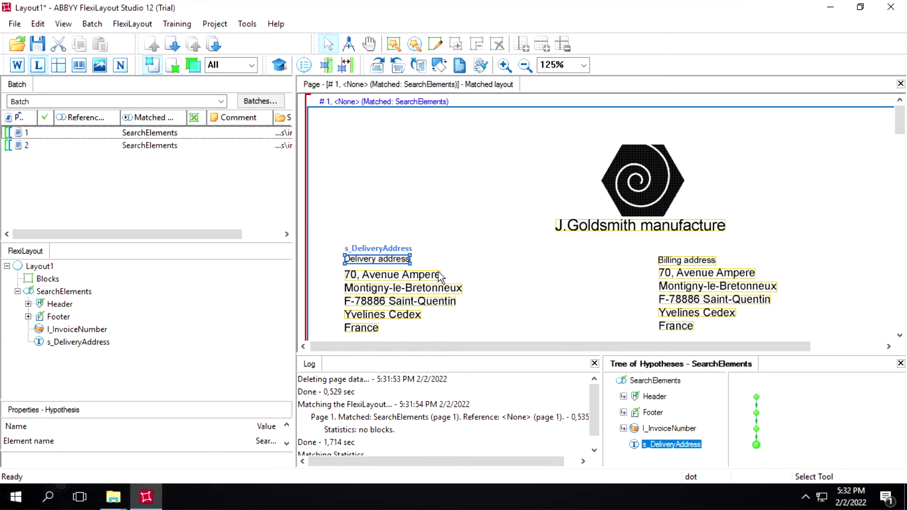
{"action": "left_click", "coordinate": [76, 343]}
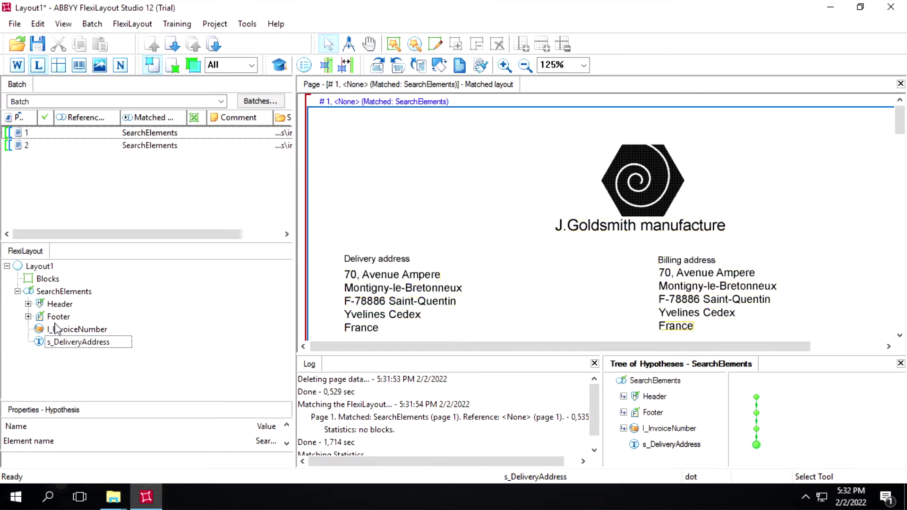
Add a Paragraph element named p_Address to SearchElements with 1 surviving hypothesis.
{"action": "left_click", "coordinate": [55, 292]}
{"action": "right_click", "coordinate": [55, 297]}
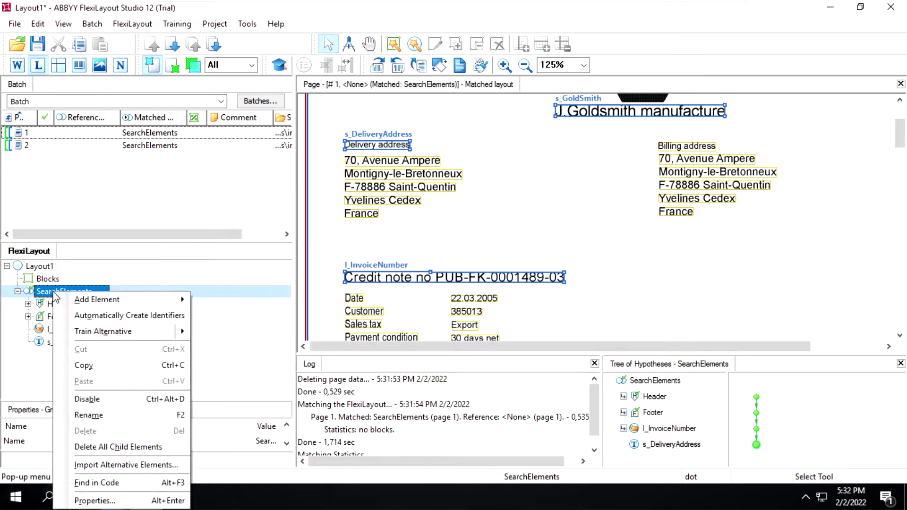
{"action": "mouse_move", "coordinate": [105, 300]}
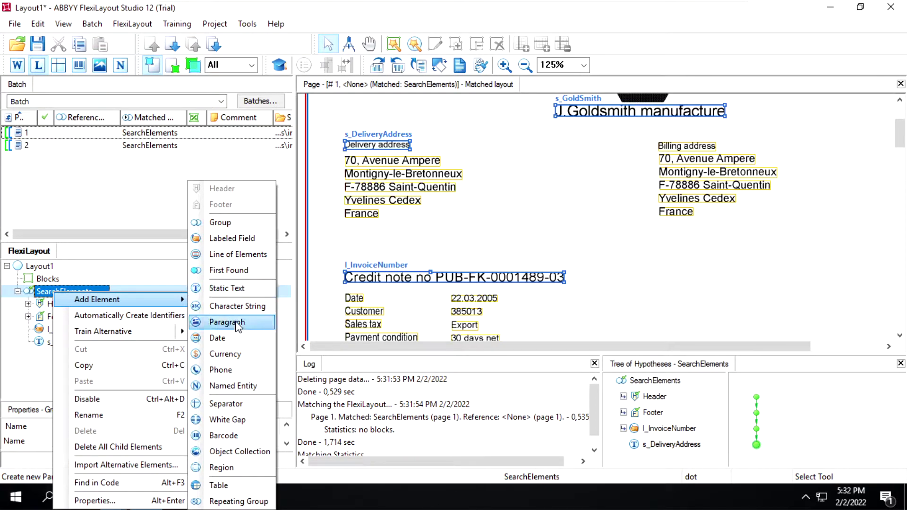
{"action": "left_click", "coordinate": [225, 323]}
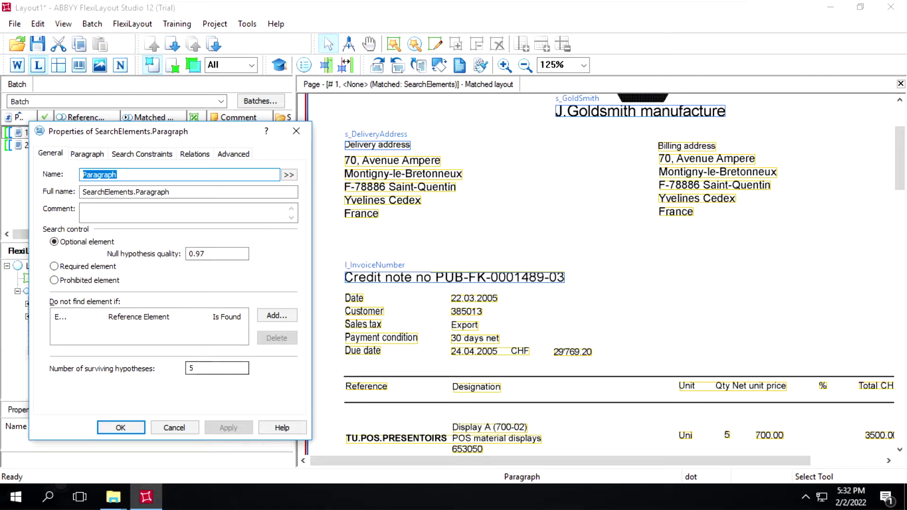
{"action": "left_click", "coordinate": [192, 369]}
{"action": "type", "text": "1"}
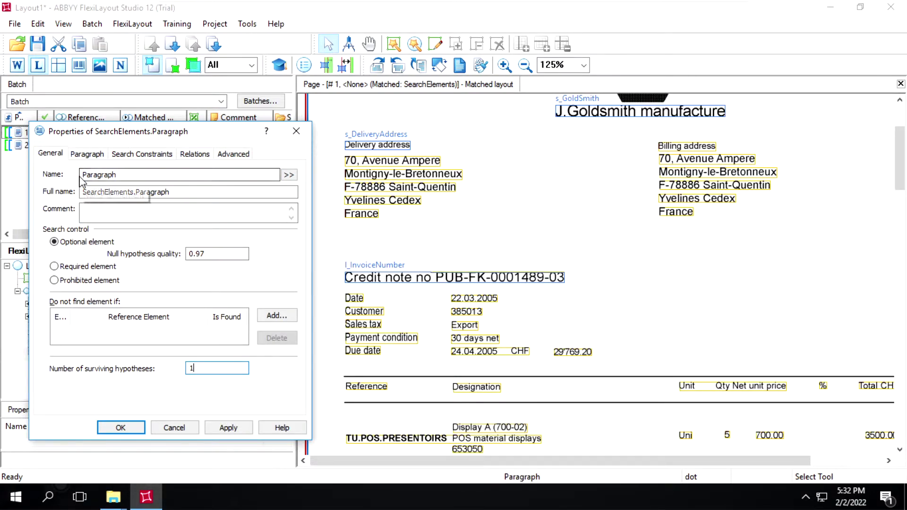
{"action": "left_click", "coordinate": [98, 175]}
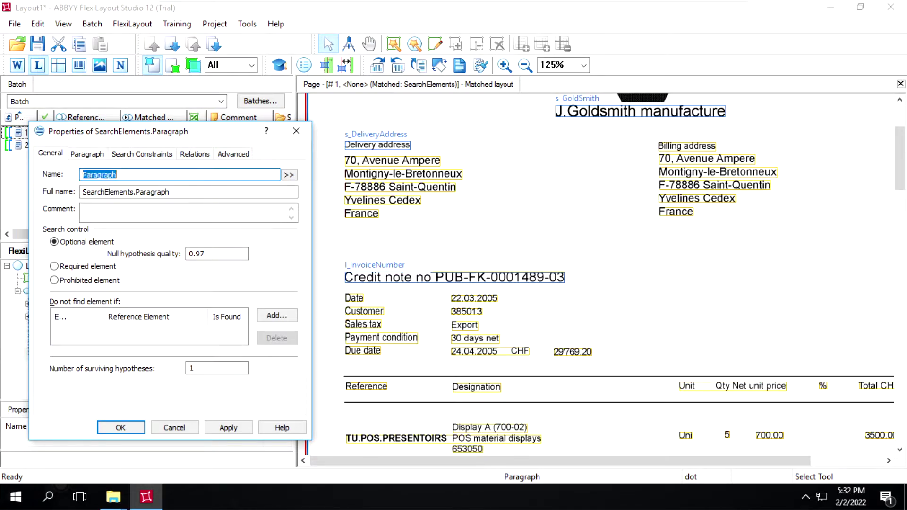
{"action": "type", "text": "p_Address"}
Set p_Address to be searched nearest to the element s_DeliveryAddress and save its properties.
{"action": "left_click", "coordinate": [195, 153]}
{"action": "left_click", "coordinate": [66, 336]}
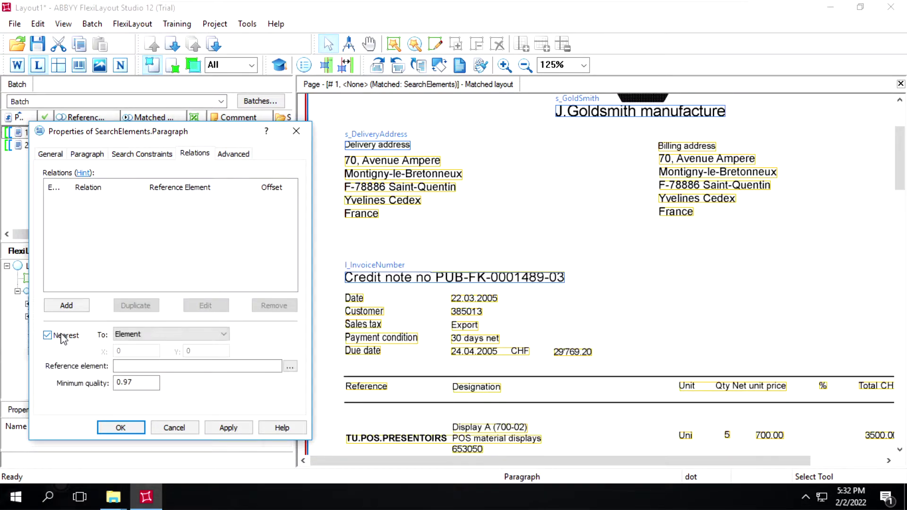
{"action": "left_click", "coordinate": [189, 334]}
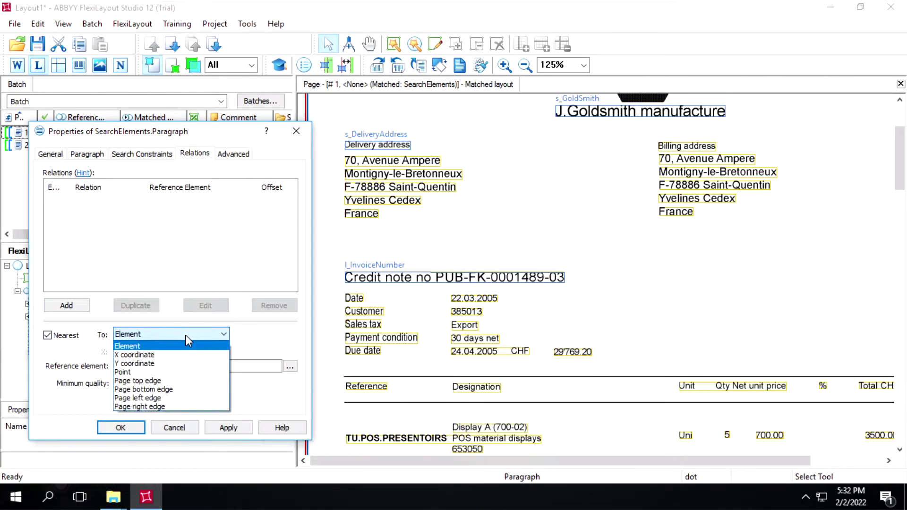
{"action": "left_click", "coordinate": [186, 334]}
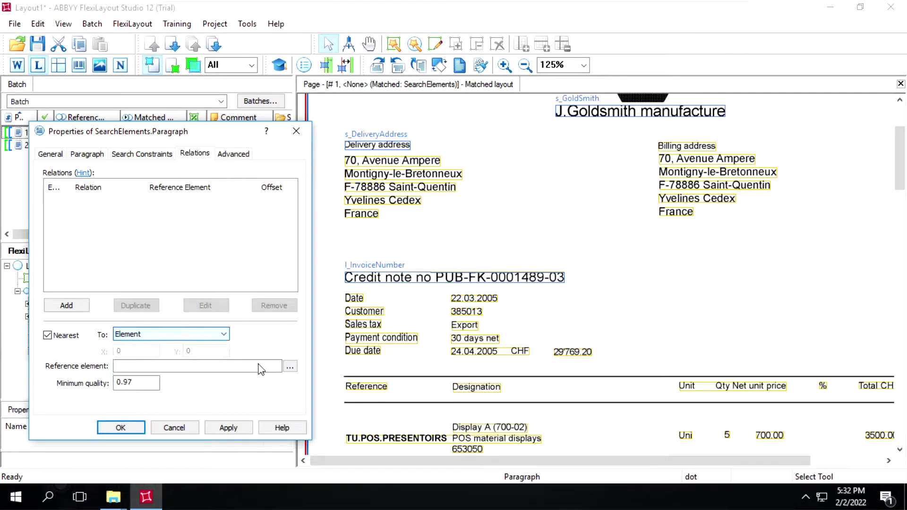
{"action": "left_click", "coordinate": [290, 366]}
{"action": "double_click", "coordinate": [108, 275]}
{"action": "left_click", "coordinate": [229, 428]}
{"action": "left_click", "coordinate": [121, 427]}
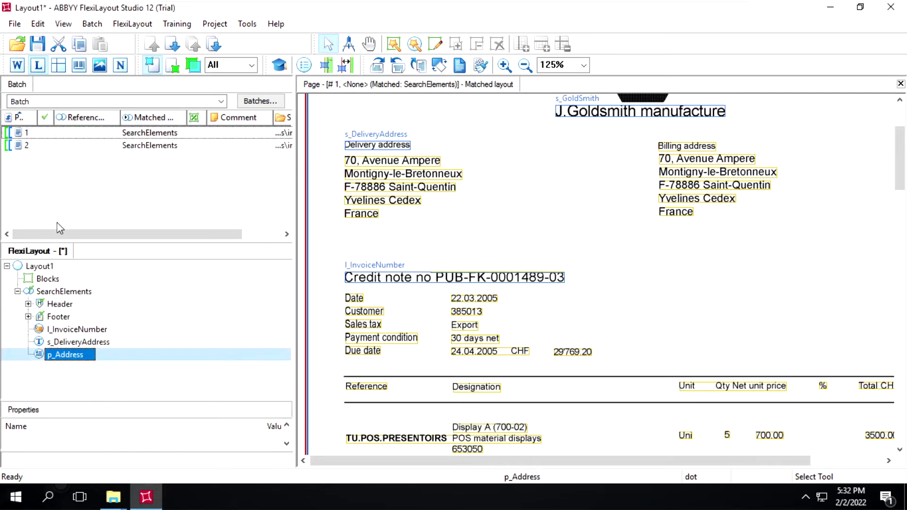
Match the FlexiLayout on page 1 and inspect the p_Address hypothesis.
{"action": "right_click", "coordinate": [49, 137]}
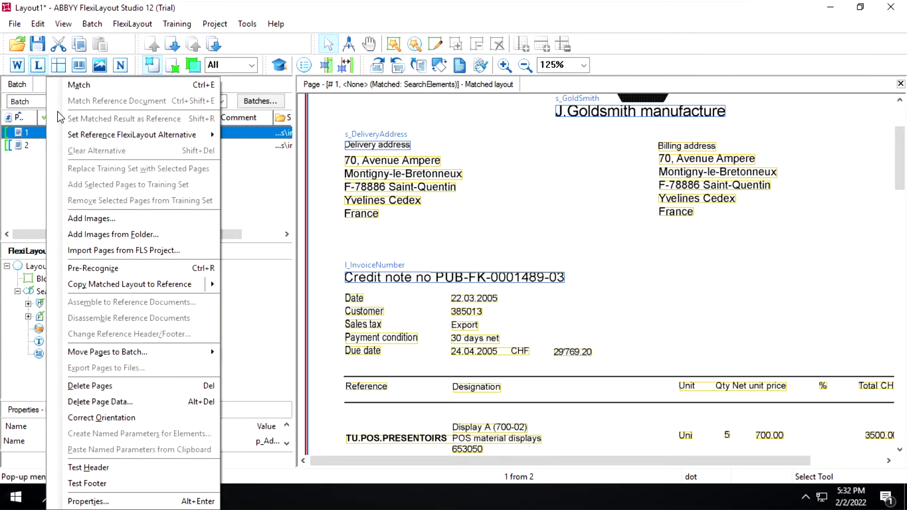
{"action": "left_click", "coordinate": [82, 85]}
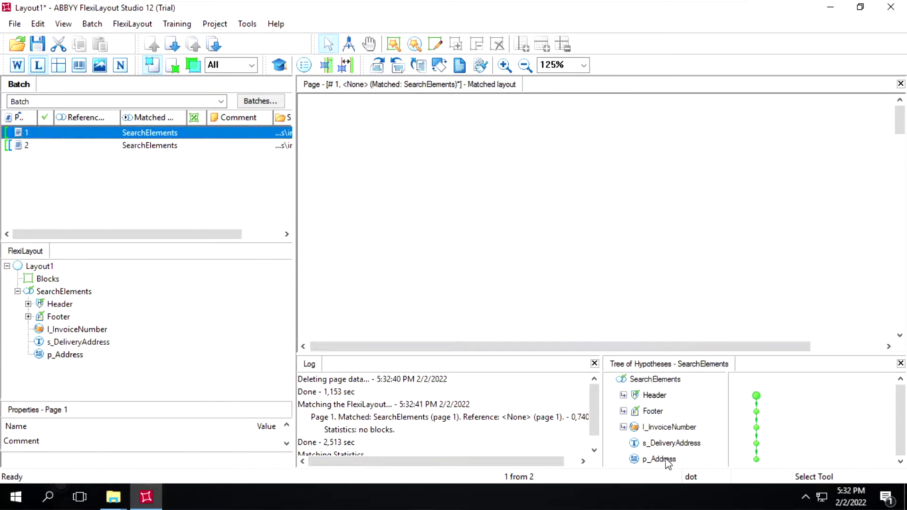
{"action": "left_click", "coordinate": [663, 460]}
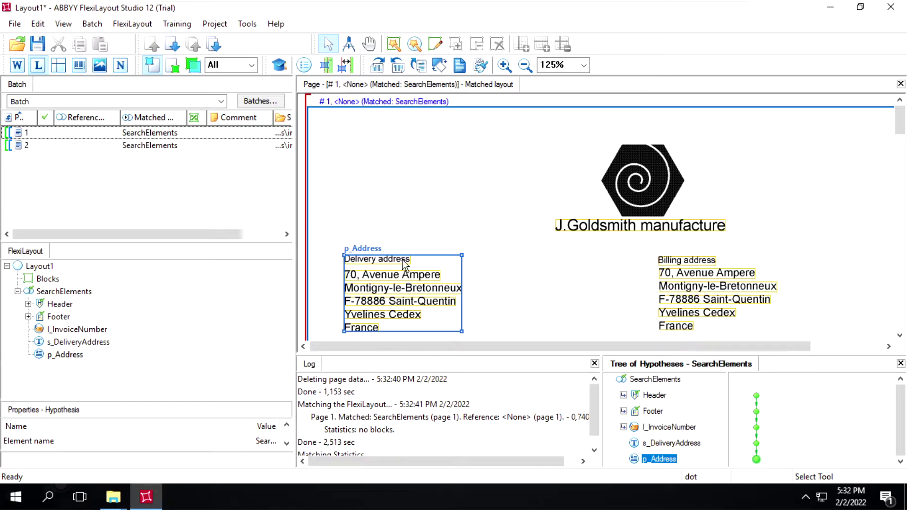
Add a Below relation to p_Address with s_DeliveryAddress as the reference element, and save its properties.
{"action": "double_click", "coordinate": [66, 355]}
{"action": "left_click", "coordinate": [190, 156]}
{"action": "left_click", "coordinate": [69, 306]}
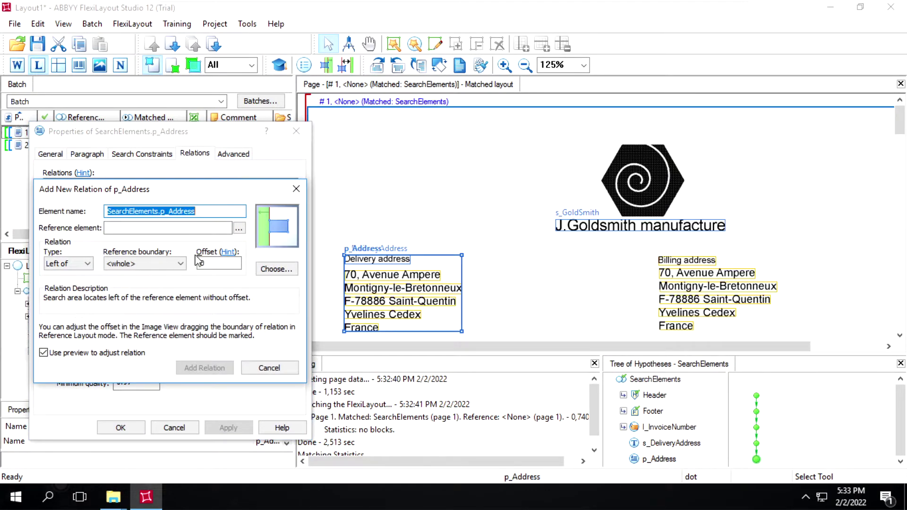
{"action": "left_click", "coordinate": [239, 228]}
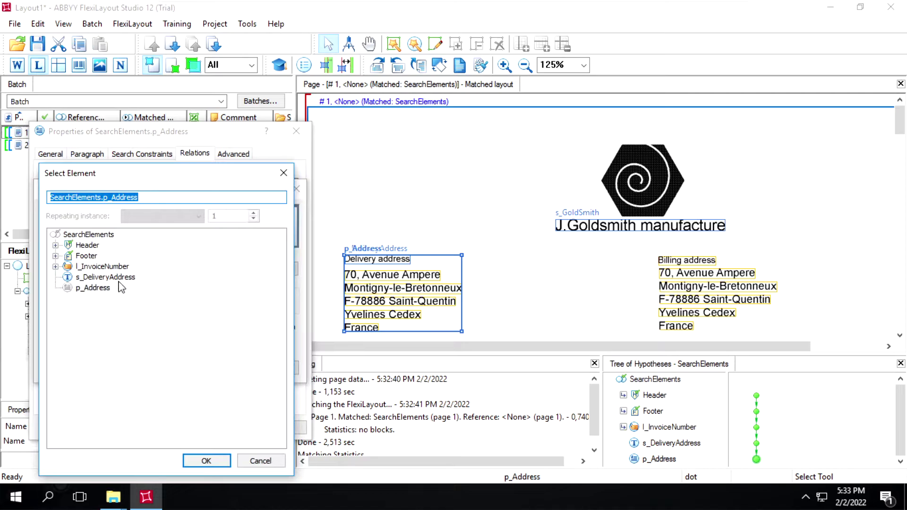
{"action": "double_click", "coordinate": [116, 278]}
{"action": "left_click", "coordinate": [87, 265]}
{"action": "left_click", "coordinate": [64, 303]}
{"action": "left_click", "coordinate": [205, 368]}
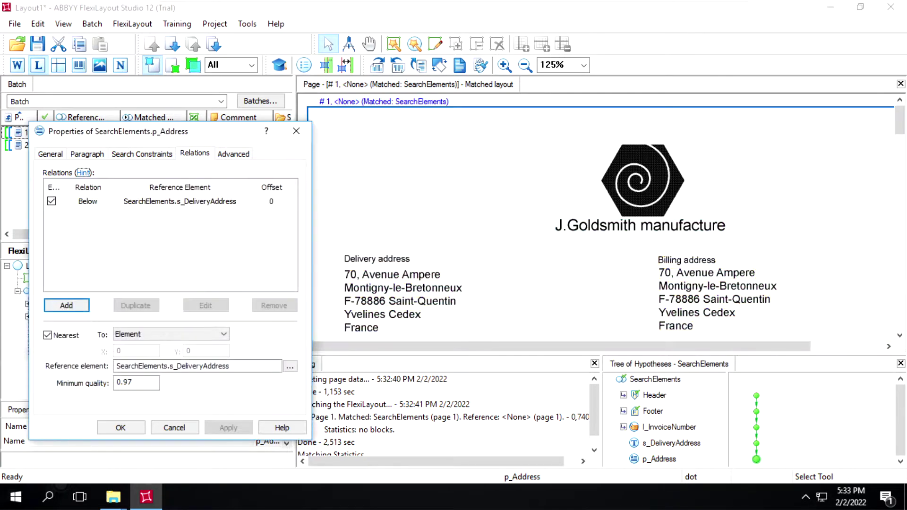
{"action": "left_click", "coordinate": [222, 429]}
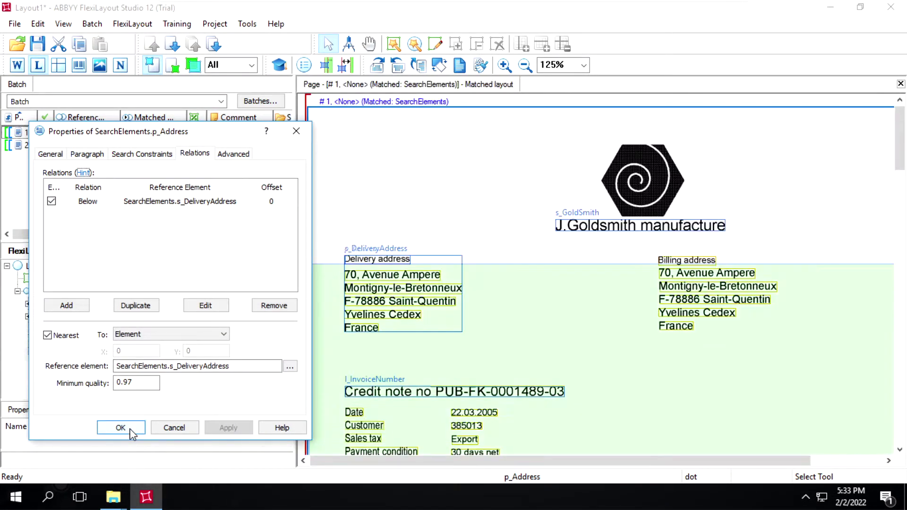
{"action": "left_click", "coordinate": [132, 434]}
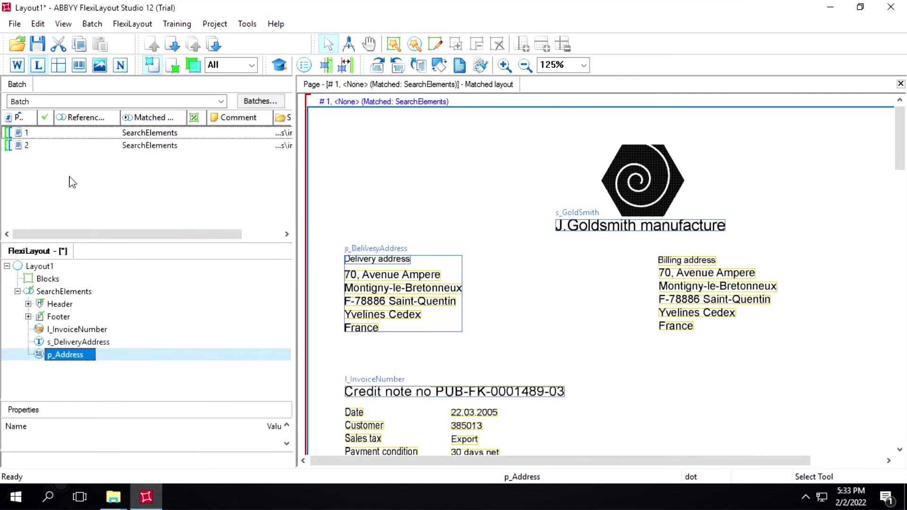
Rematch the FlexiLayout on page 1 and check the area covered by the p_Address hypothesis.
{"action": "right_click", "coordinate": [56, 136]}
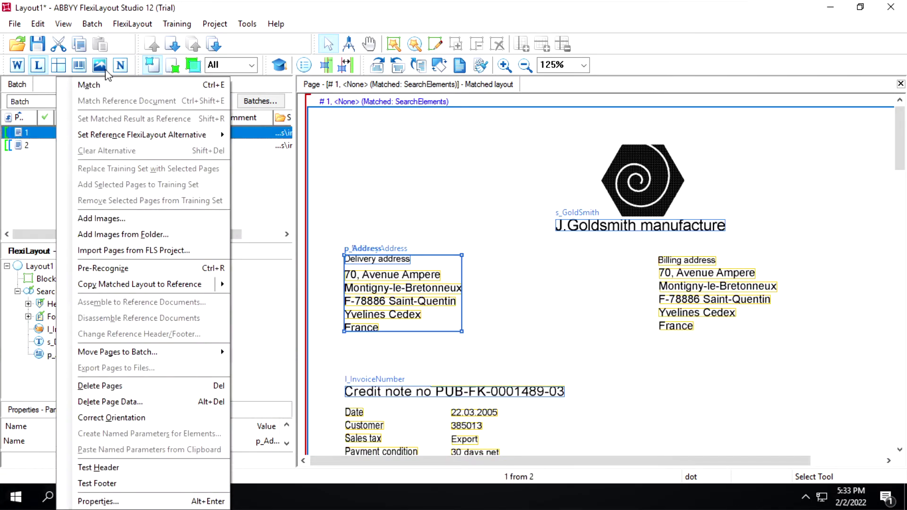
{"action": "left_click", "coordinate": [95, 81]}
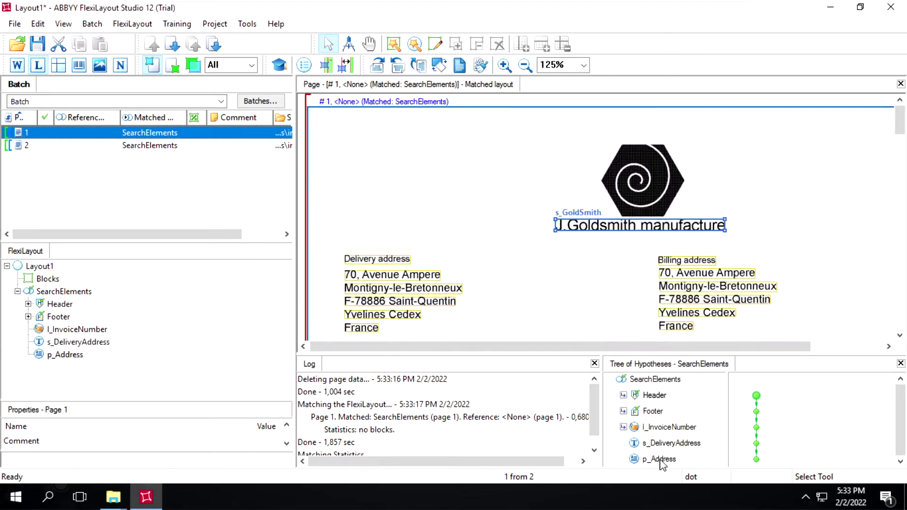
{"action": "left_click", "coordinate": [662, 459]}
{"action": "scroll", "coordinate": [587, 285], "scroll_direction": "down", "scroll_amount": 3}
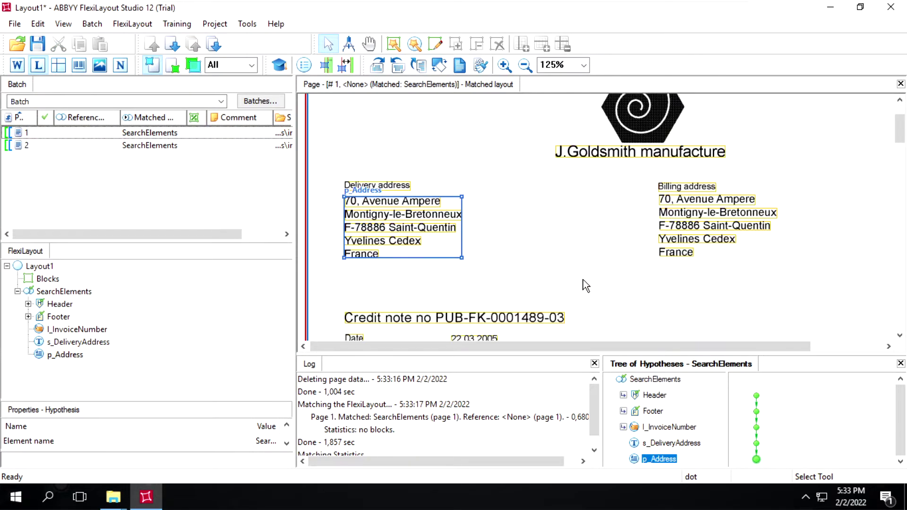
Add a Static Text element named s_BillingAddress to SearchElements.
{"action": "left_click", "coordinate": [60, 294]}
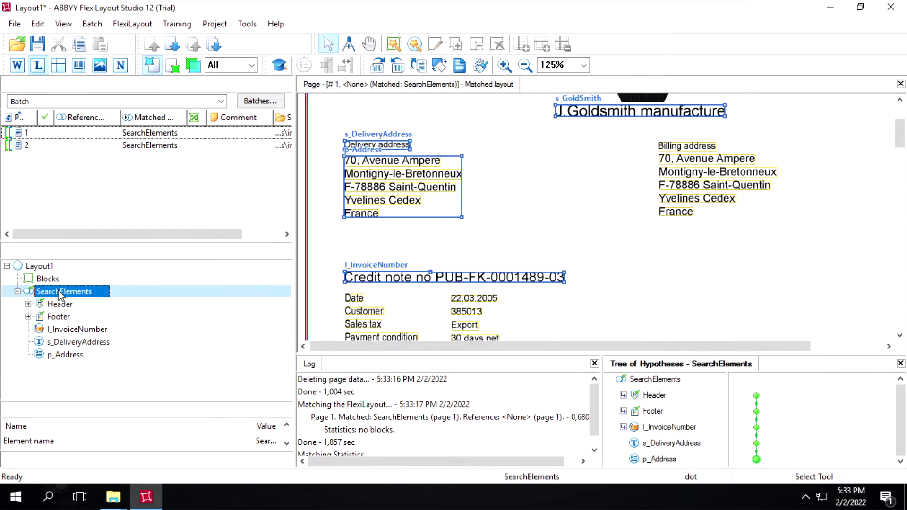
{"action": "right_click", "coordinate": [57, 295]}
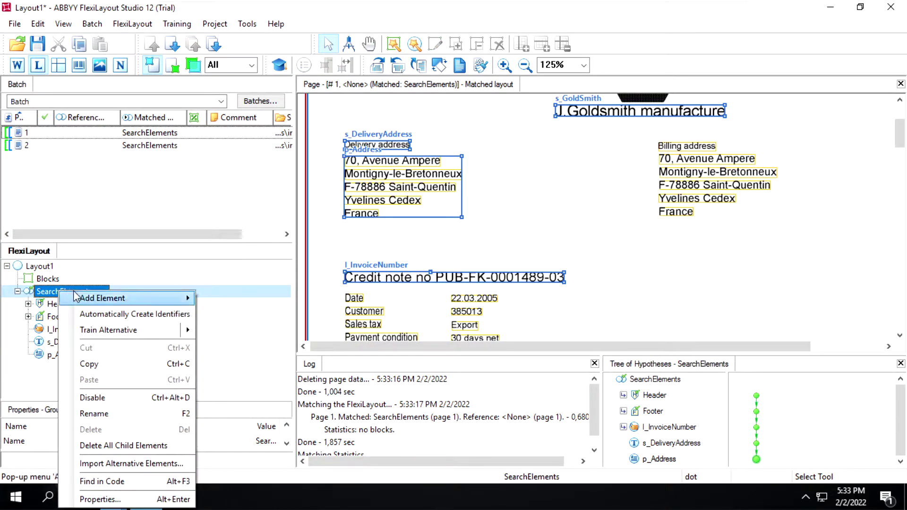
{"action": "mouse_move", "coordinate": [78, 297]}
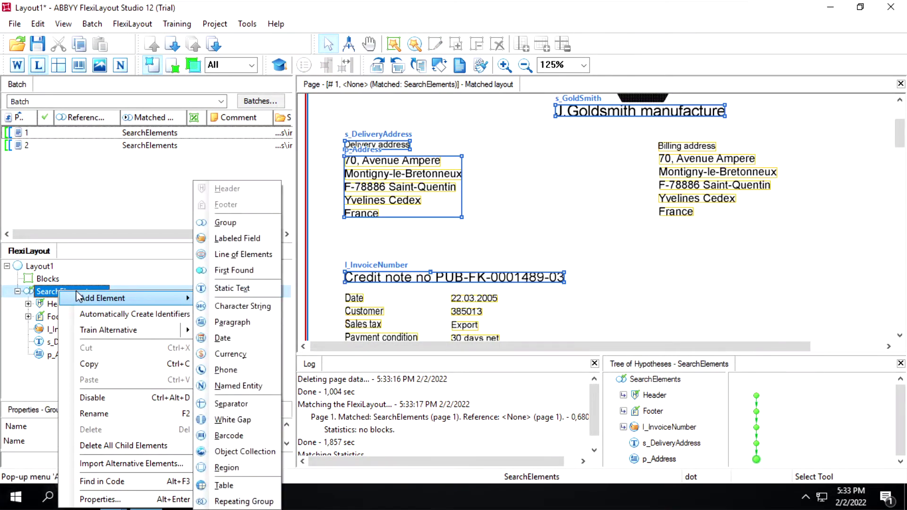
{"action": "left_click", "coordinate": [233, 289]}
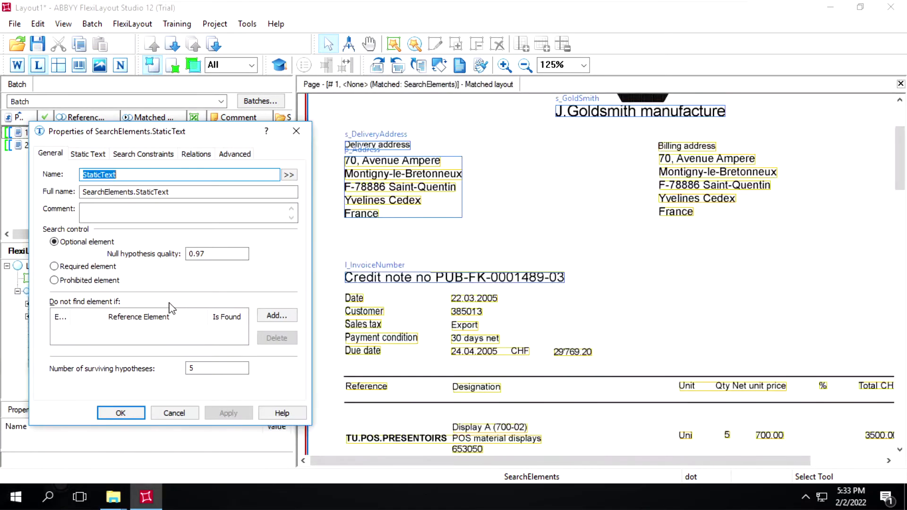
{"action": "type", "text": "s_"}
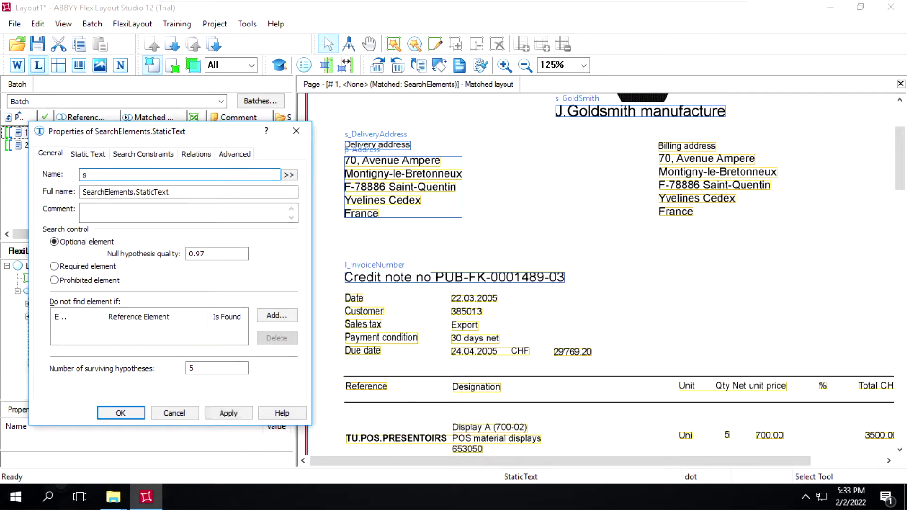
{"action": "right_click", "coordinate": [683, 148]}
{"action": "left_click", "coordinate": [708, 154]}
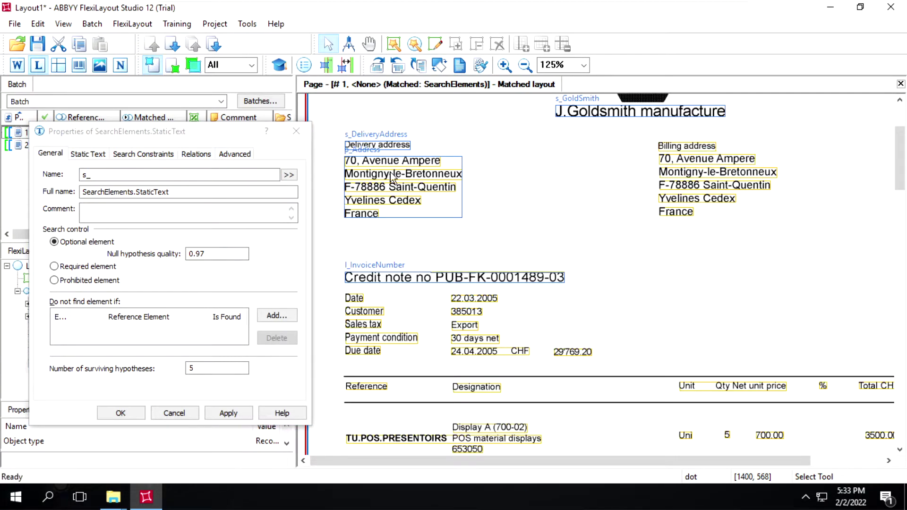
{"action": "left_click", "coordinate": [180, 175]}
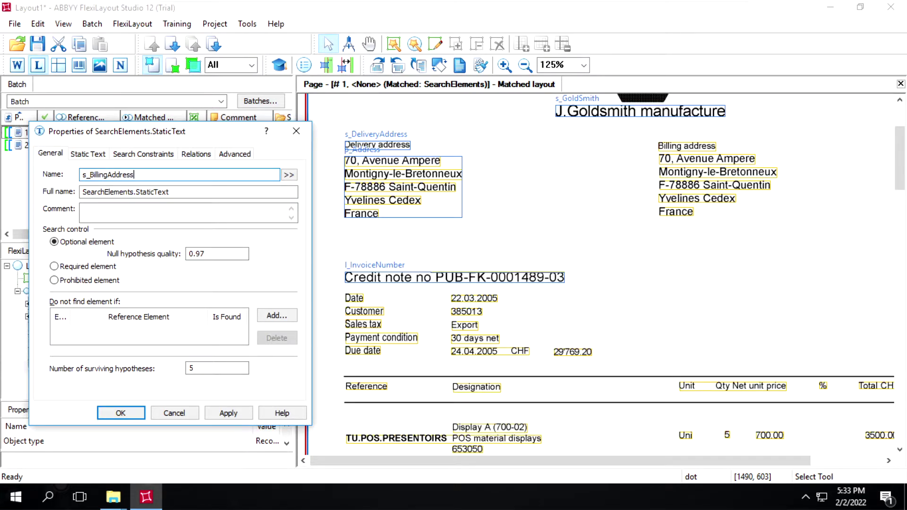
Set the search text of s_BillingAddress to "Billingaddress" and apply it.
{"action": "left_click", "coordinate": [88, 154]}
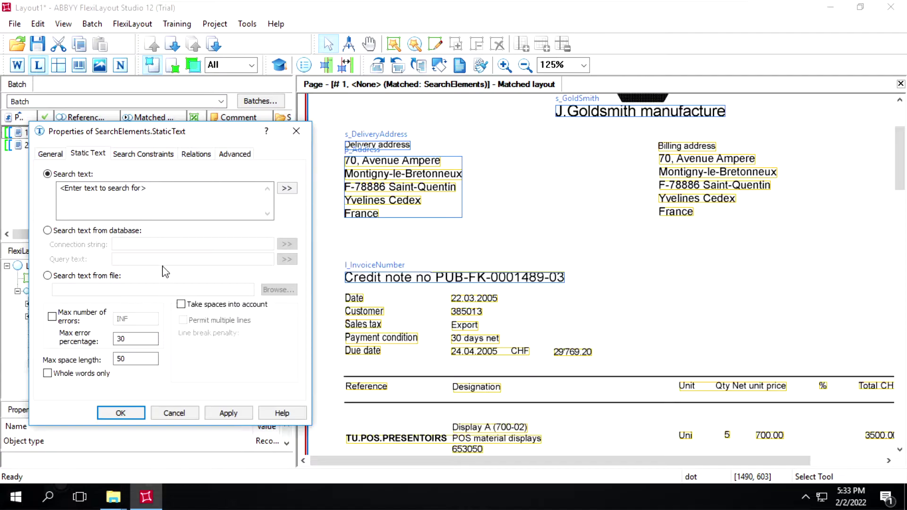
{"action": "type", "text": "Billing address"}
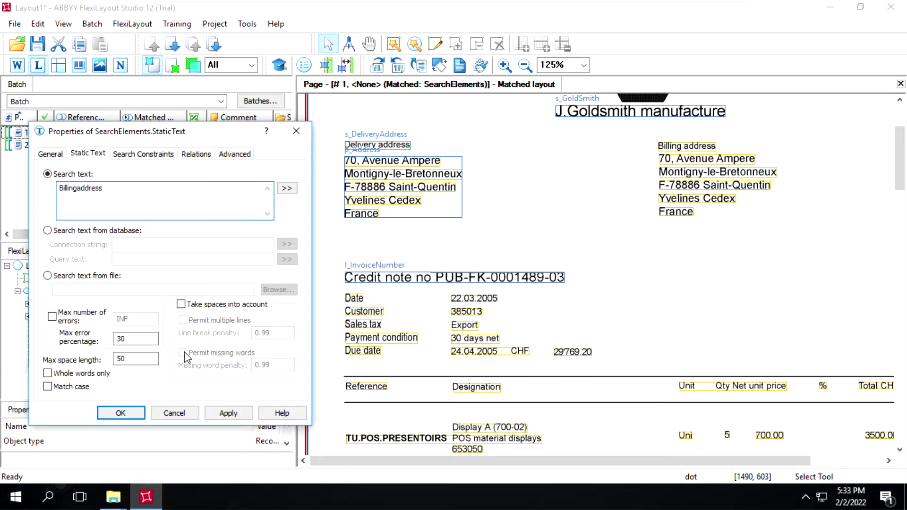
{"action": "left_click", "coordinate": [216, 413]}
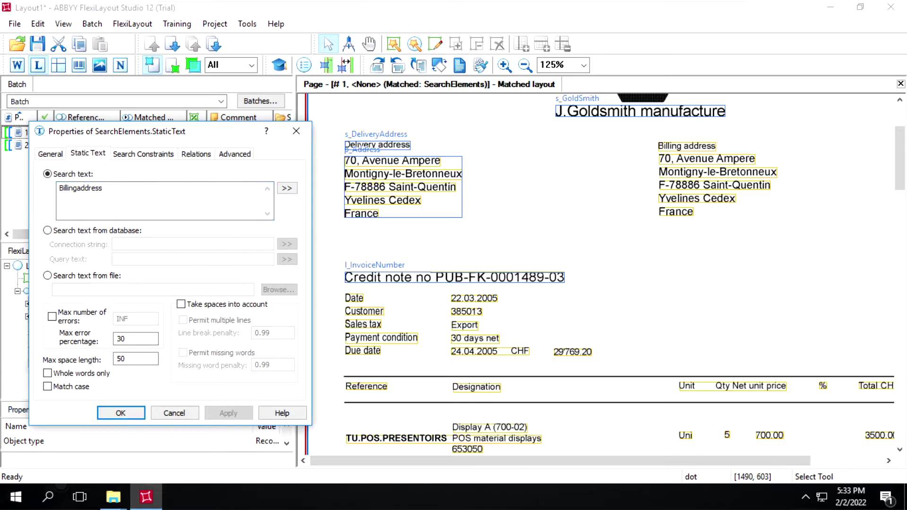
Set s_BillingAddress to be searched nearest to the page top edge and apply the setting.
{"action": "left_click", "coordinate": [195, 154]}
{"action": "left_click", "coordinate": [48, 336]}
{"action": "left_click", "coordinate": [154, 336]}
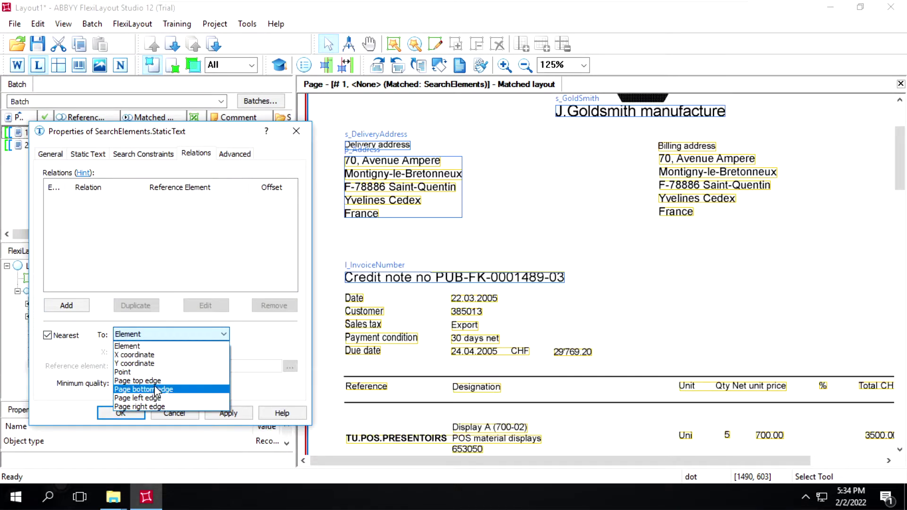
{"action": "left_click", "coordinate": [142, 381]}
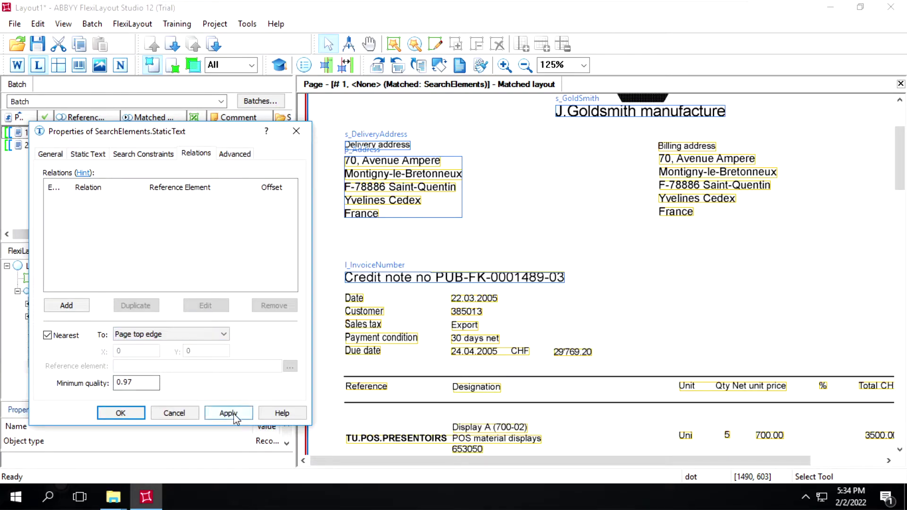
{"action": "left_click", "coordinate": [225, 417]}
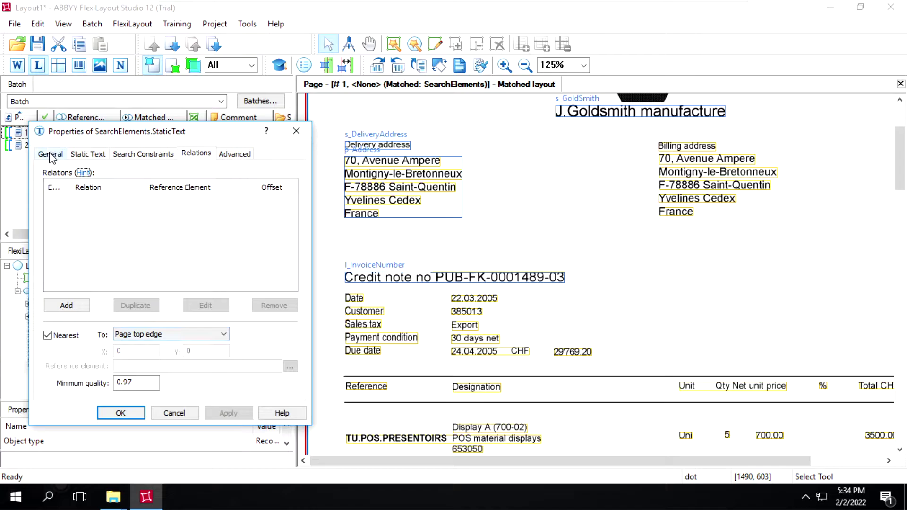
Set the number of surviving hypotheses of s_BillingAddress to 1 and save its properties.
{"action": "left_click", "coordinate": [50, 154]}
{"action": "left_click", "coordinate": [209, 368]}
{"action": "key", "text": "BackSpace"}
{"action": "type", "text": "1"}
{"action": "left_click", "coordinate": [225, 413]}
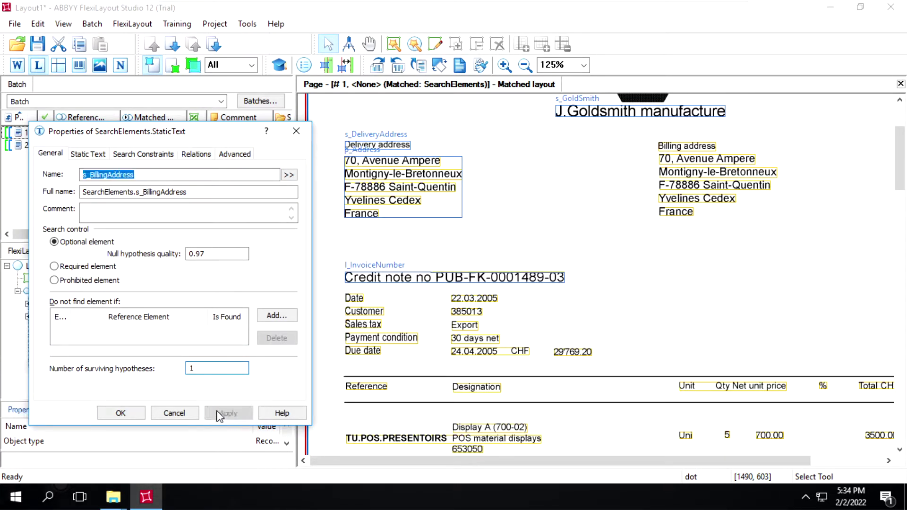
{"action": "left_click", "coordinate": [115, 413]}
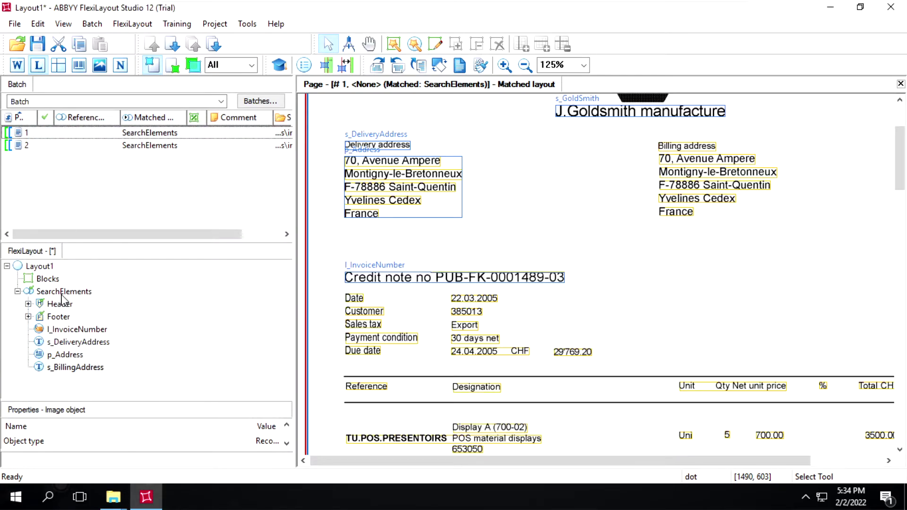
Add a Paragraph element named p_BillingAddress to SearchElements, with the number of surviving hypotheses set to 1.
{"action": "right_click", "coordinate": [58, 293]}
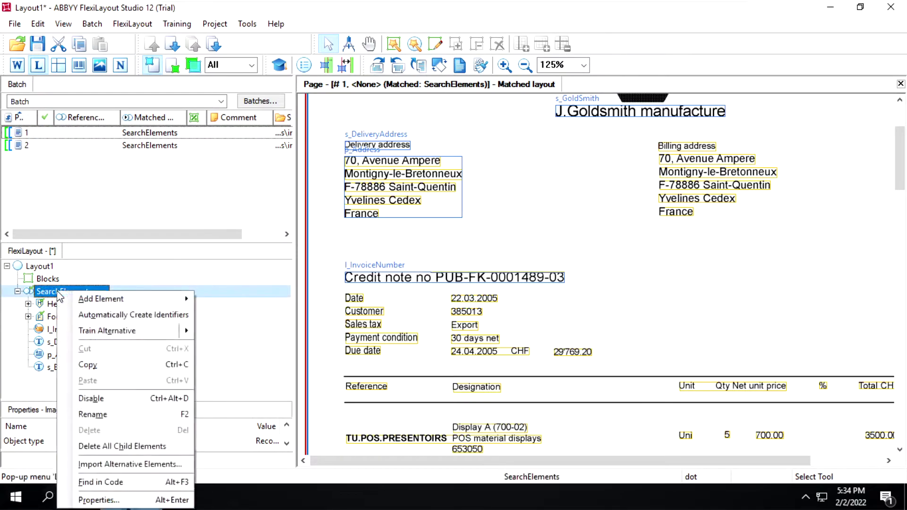
{"action": "mouse_move", "coordinate": [102, 299]}
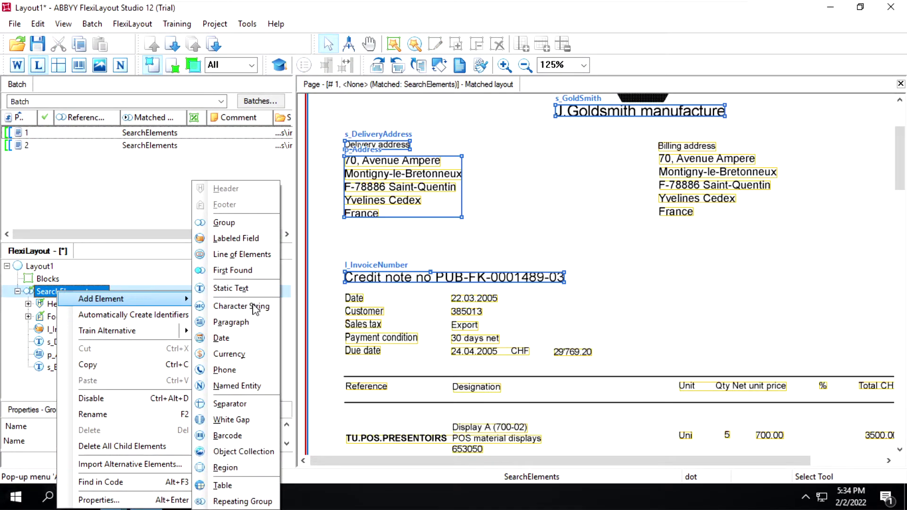
{"action": "left_click", "coordinate": [248, 323]}
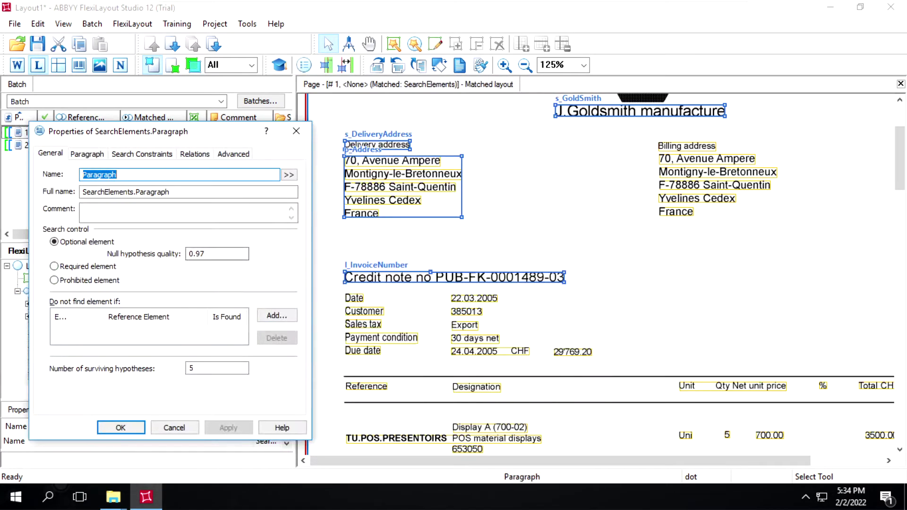
{"action": "type", "text": "p_B"}
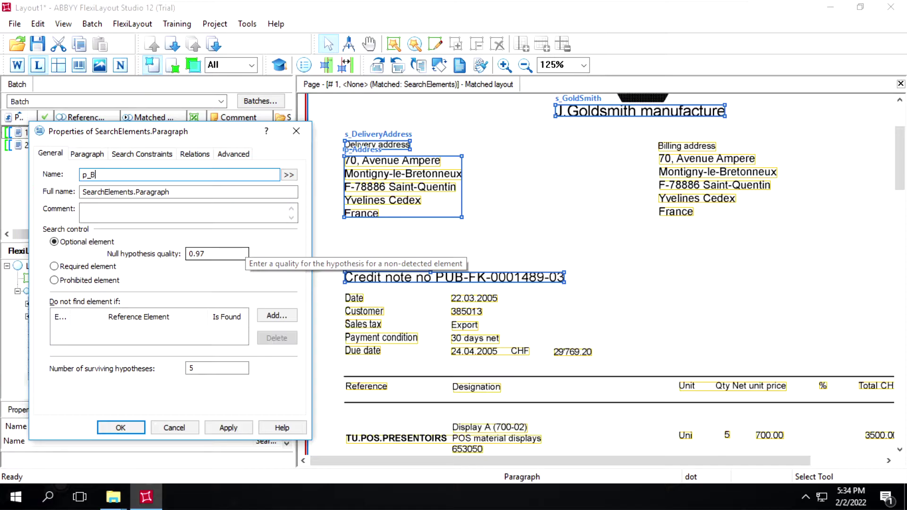
{"action": "type", "text": "illingAddress"}
{"action": "left_click", "coordinate": [208, 368]}
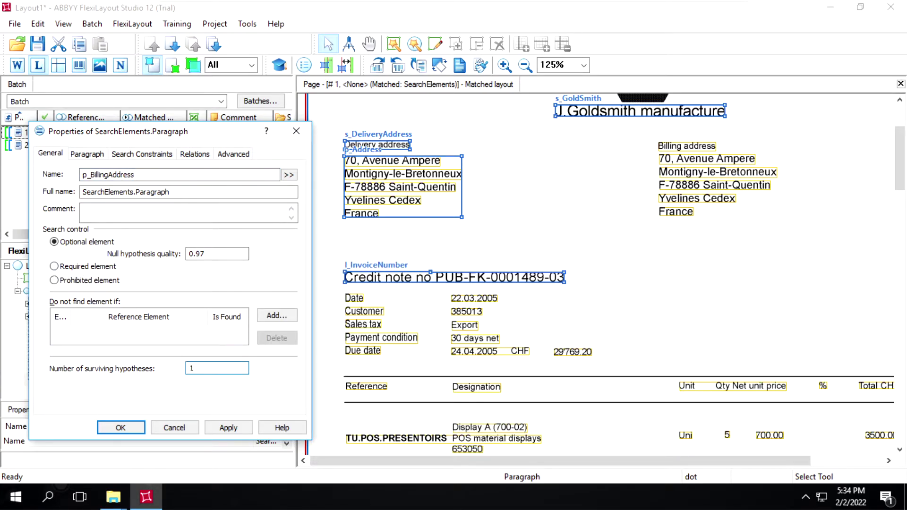
Set p_BillingAddress to be searched nearest to the element s_BillingAddress and save its properties.
{"action": "left_click", "coordinate": [194, 154]}
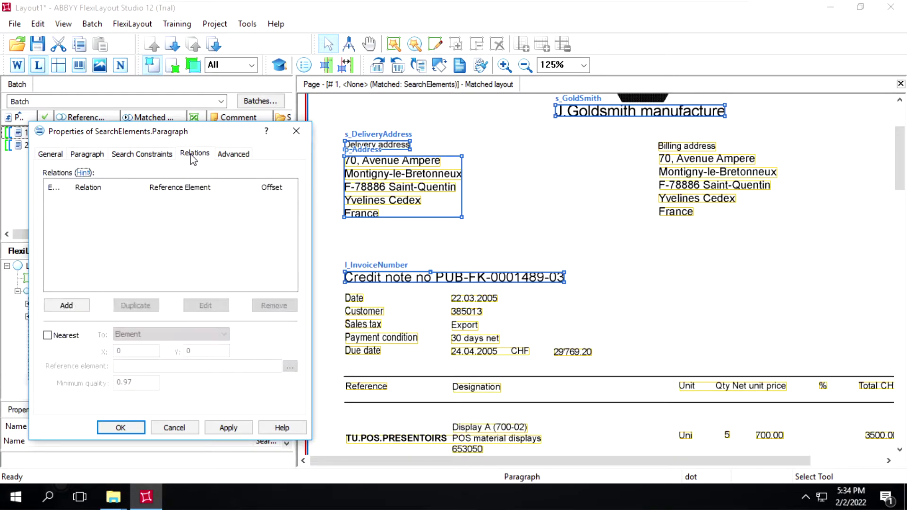
{"action": "left_click", "coordinate": [47, 335]}
{"action": "left_click", "coordinate": [152, 334]}
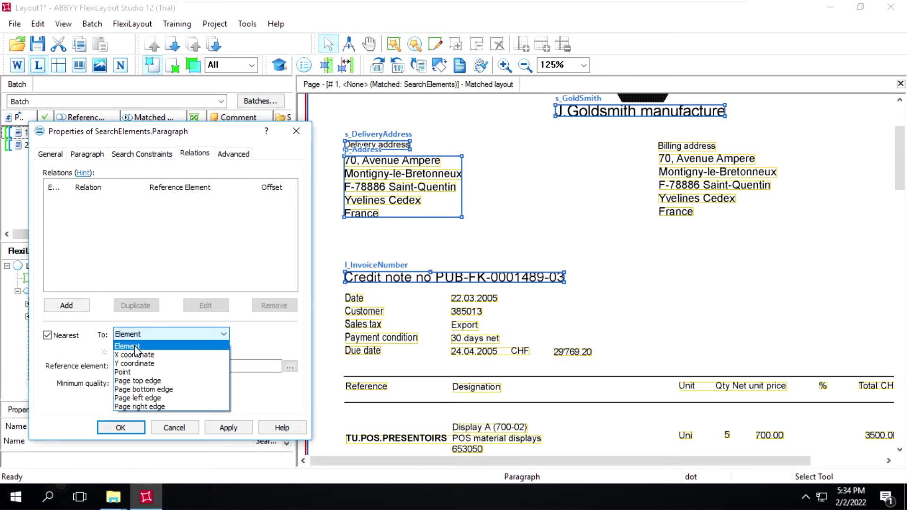
{"action": "left_click", "coordinate": [134, 346]}
{"action": "left_click", "coordinate": [290, 367]}
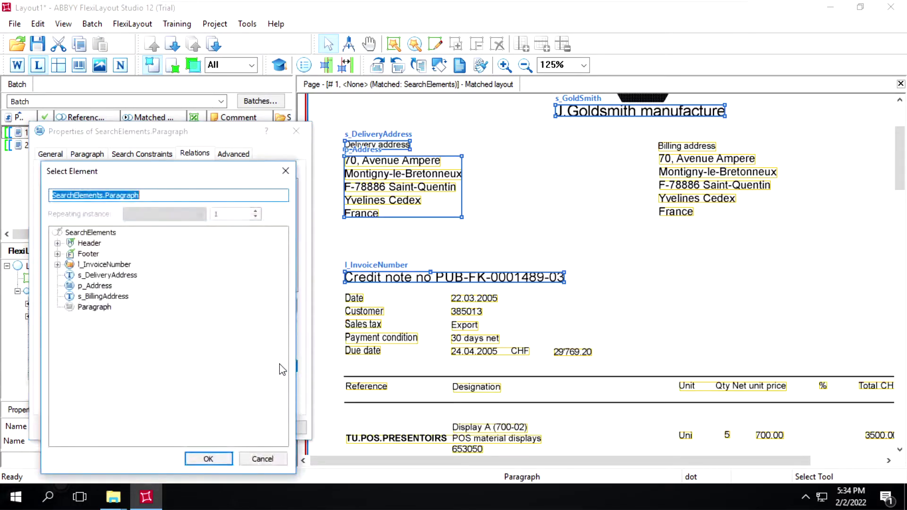
{"action": "double_click", "coordinate": [103, 297]}
{"action": "left_click", "coordinate": [216, 427]}
{"action": "left_click", "coordinate": [130, 427]}
Match the FlexiLayout on page 1 and inspect the area covered by the p_BillingAddress hypothesis.
{"action": "left_click", "coordinate": [77, 382]}
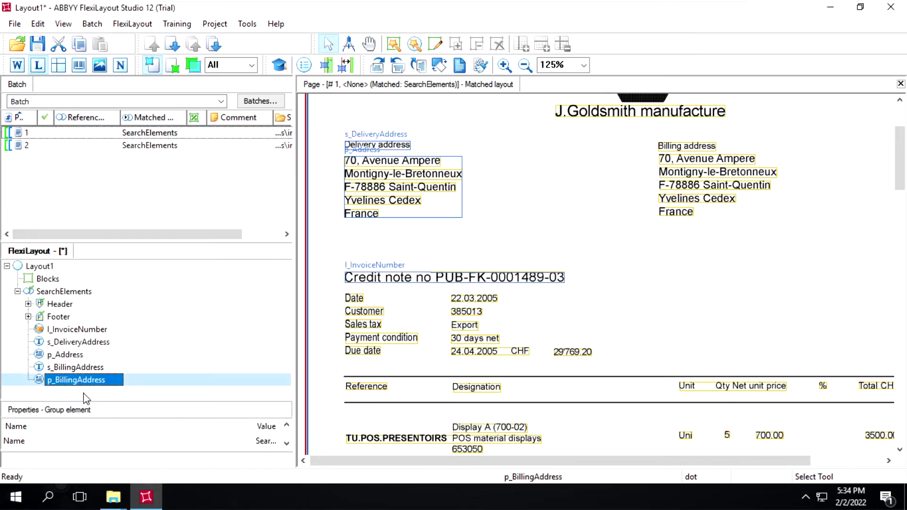
{"action": "right_click", "coordinate": [53, 133]}
{"action": "left_click", "coordinate": [86, 85]}
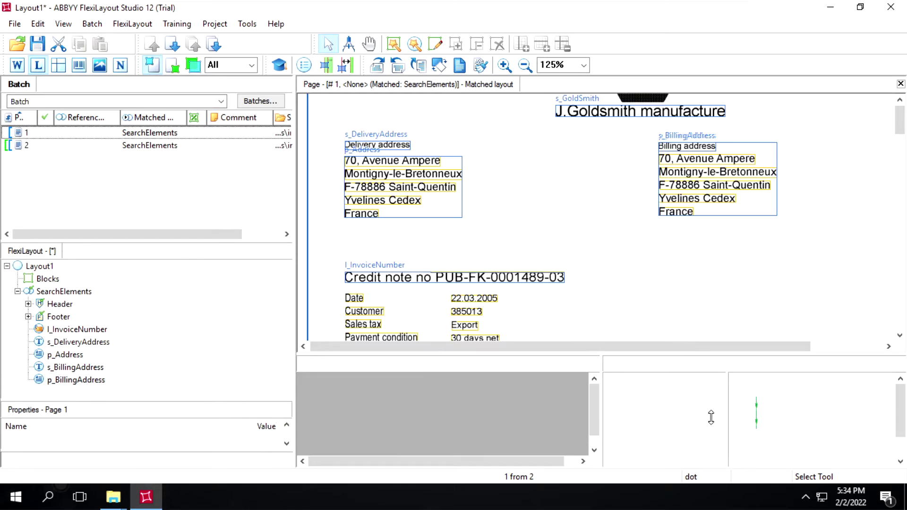
{"action": "scroll", "coordinate": [739, 452], "scroll_direction": "down", "scroll_amount": 3}
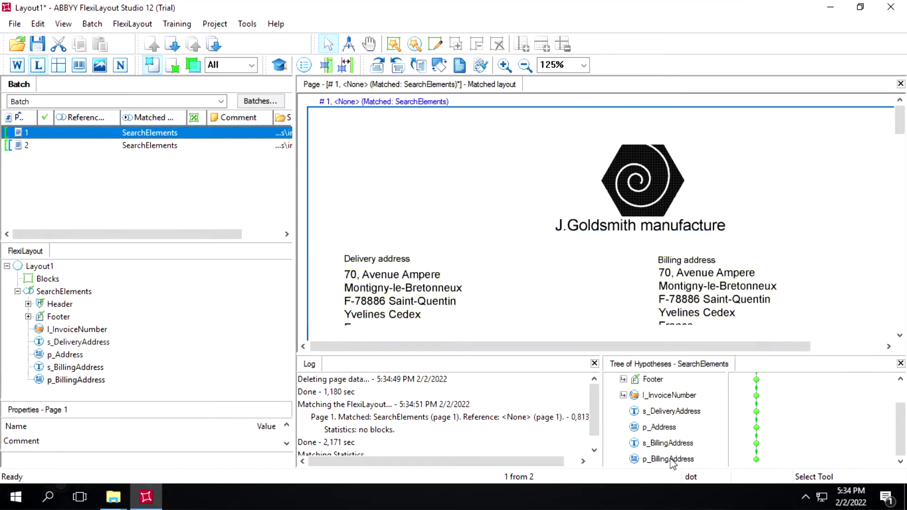
{"action": "left_click", "coordinate": [673, 460]}
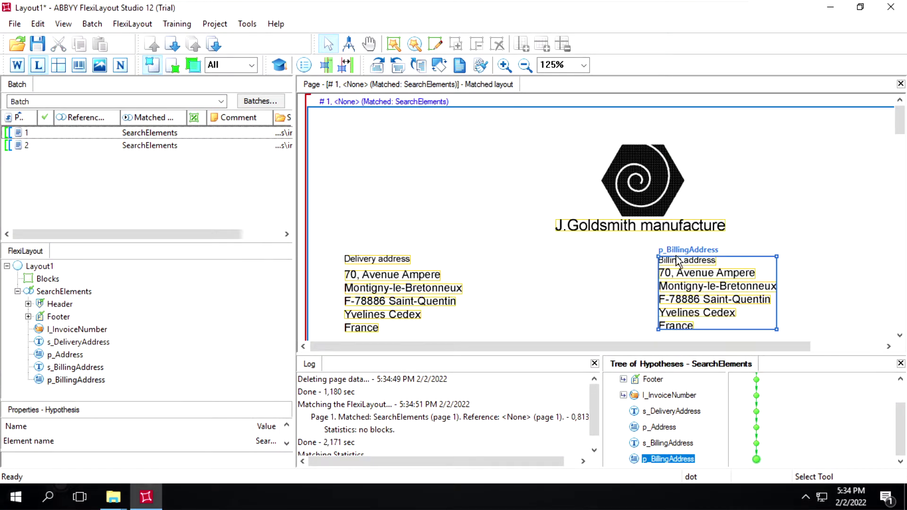
Add a Below relation to p_BillingAddress with s_BillingAddress as the reference element, and apply it.
{"action": "left_click", "coordinate": [75, 383]}
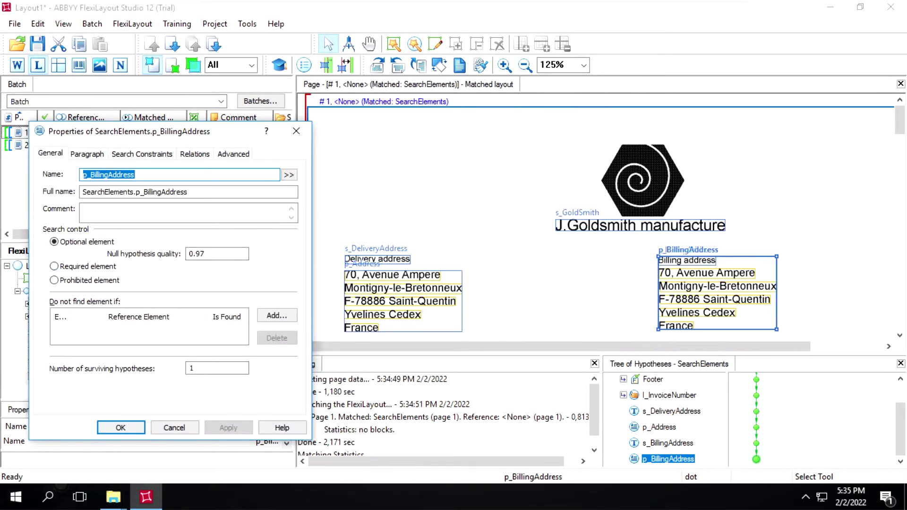
{"action": "left_click", "coordinate": [187, 157]}
{"action": "left_click", "coordinate": [66, 305]}
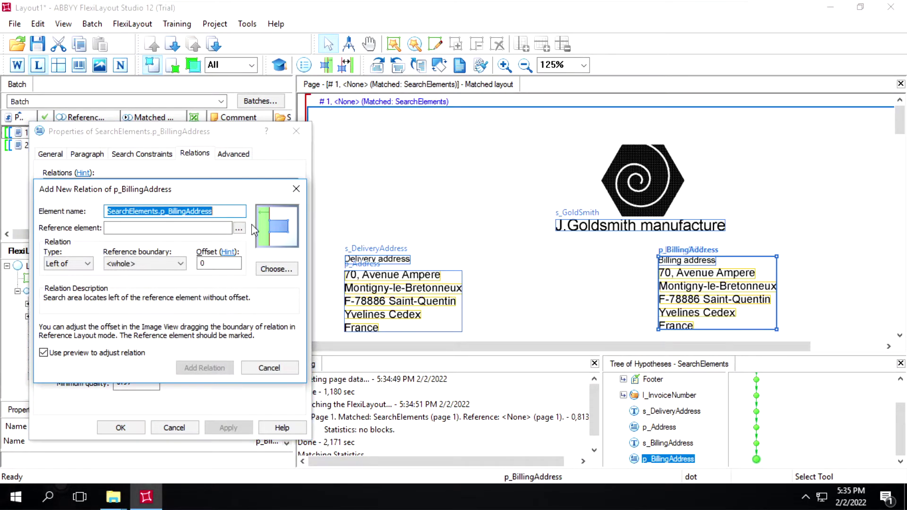
{"action": "left_click", "coordinate": [239, 229]}
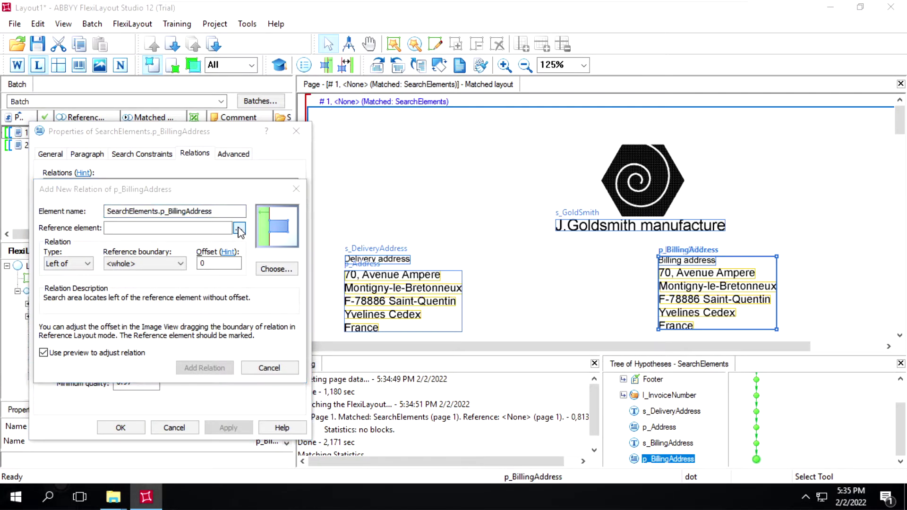
{"action": "left_click", "coordinate": [103, 300]}
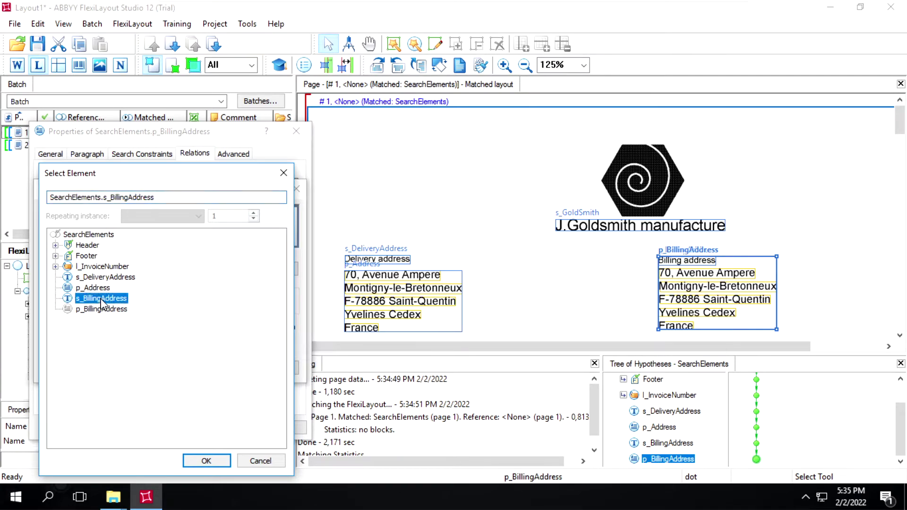
{"action": "left_click", "coordinate": [207, 461]}
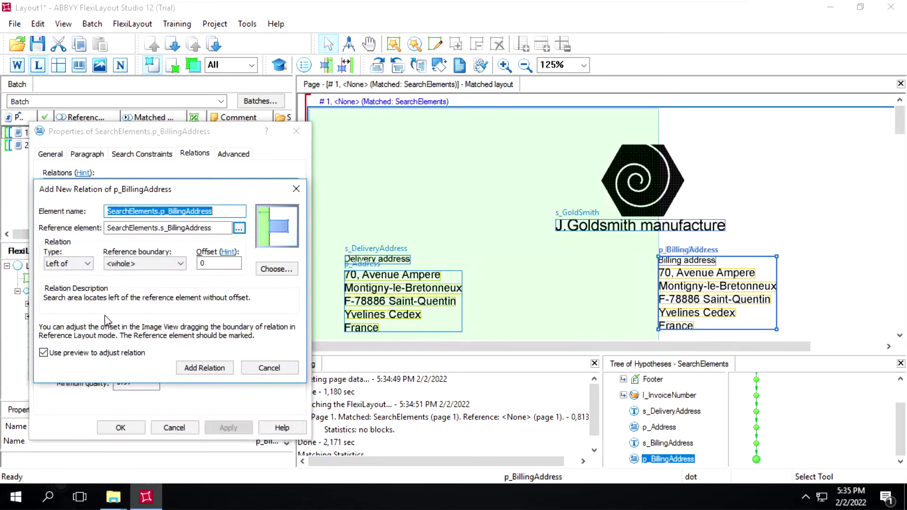
{"action": "left_click", "coordinate": [77, 268]}
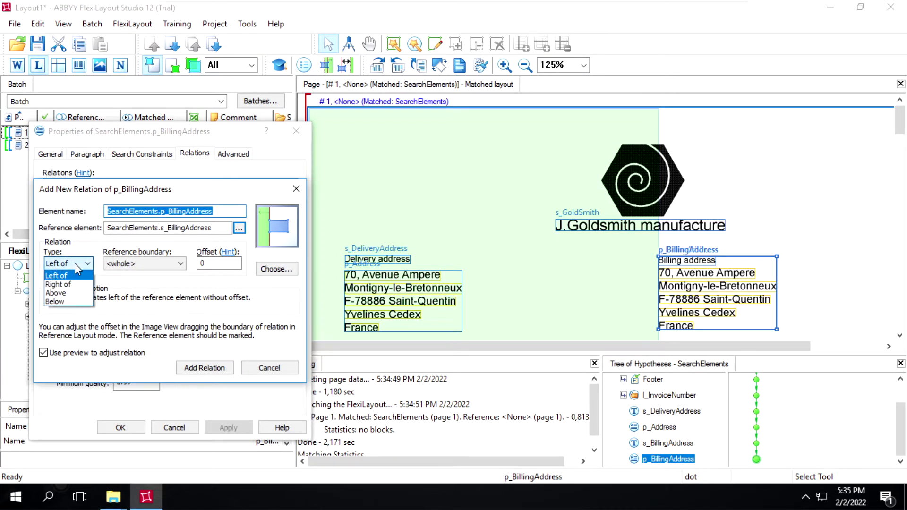
{"action": "left_click", "coordinate": [55, 302]}
{"action": "left_click", "coordinate": [205, 368]}
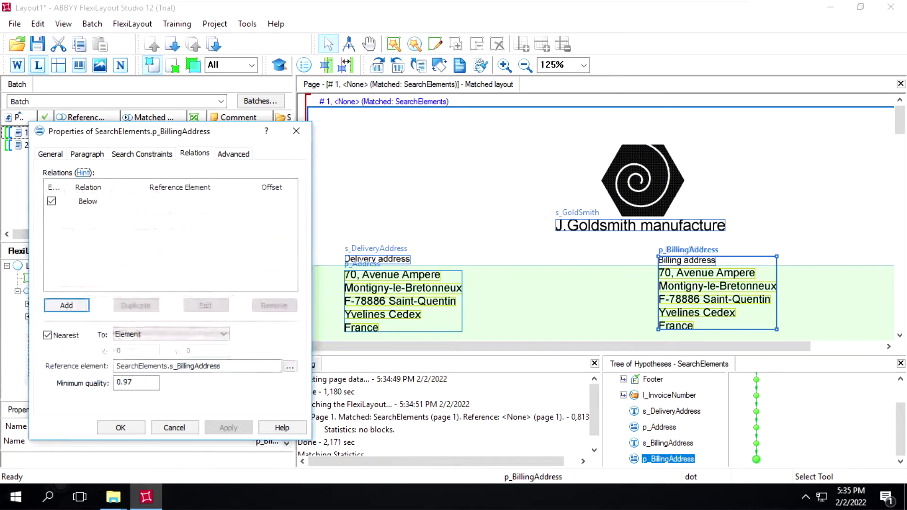
{"action": "left_click", "coordinate": [229, 428]}
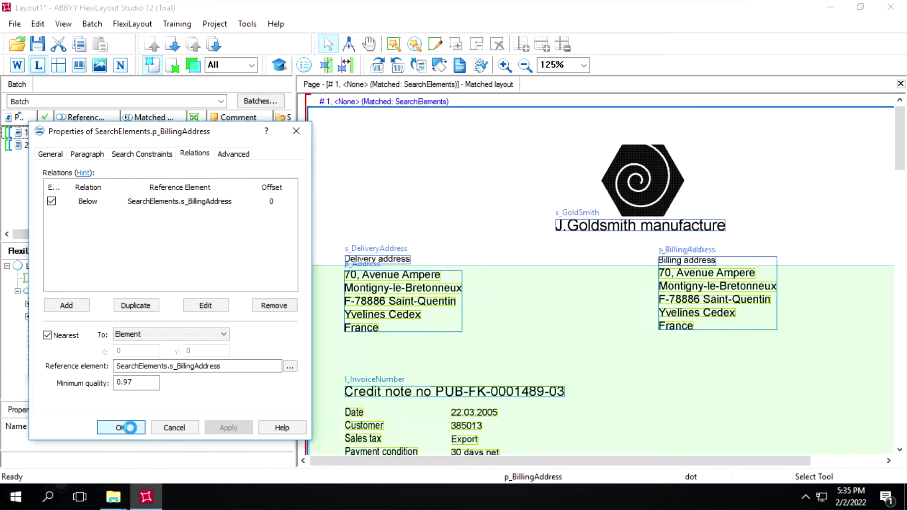
Save the properties of the p_BillingAddress element and close its dialog.
{"action": "left_click", "coordinate": [121, 428]}
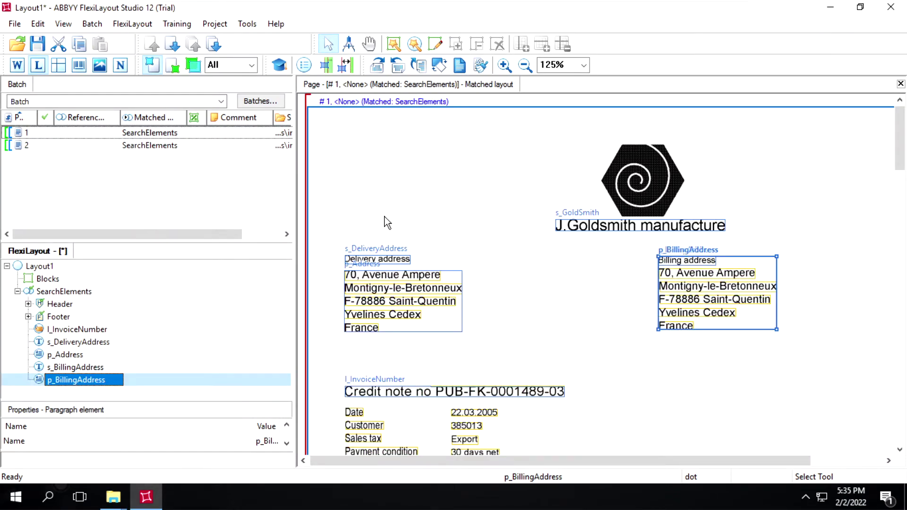
{"action": "scroll", "coordinate": [493, 282], "scroll_direction": "down", "scroll_amount": 2}
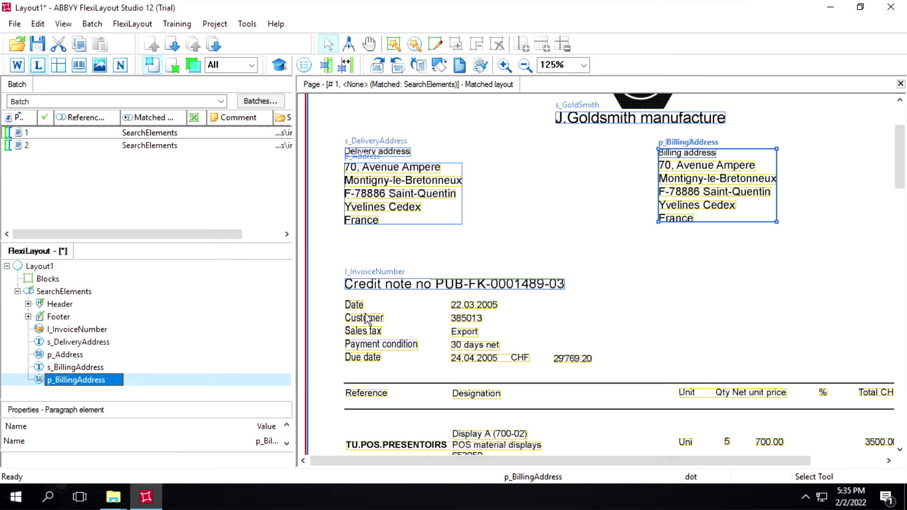
{"action": "left_click", "coordinate": [107, 397]}
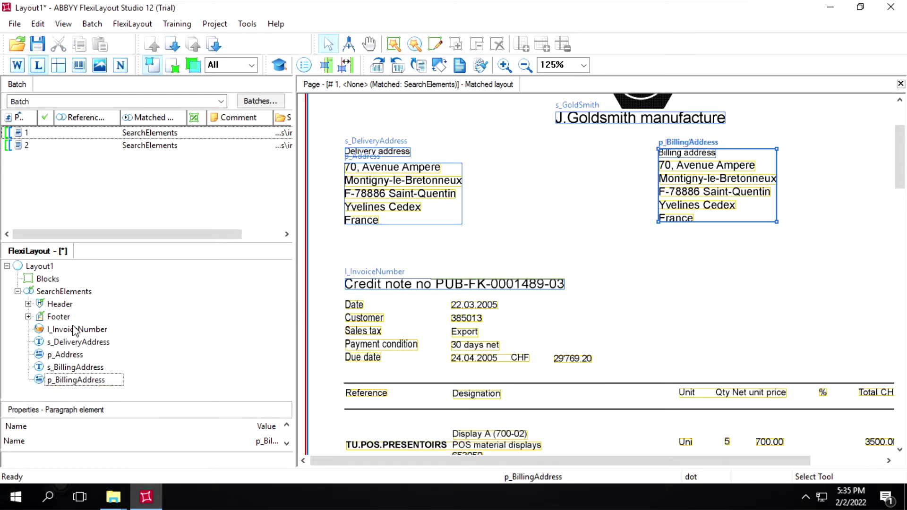
{"action": "right_click", "coordinate": [56, 293]}
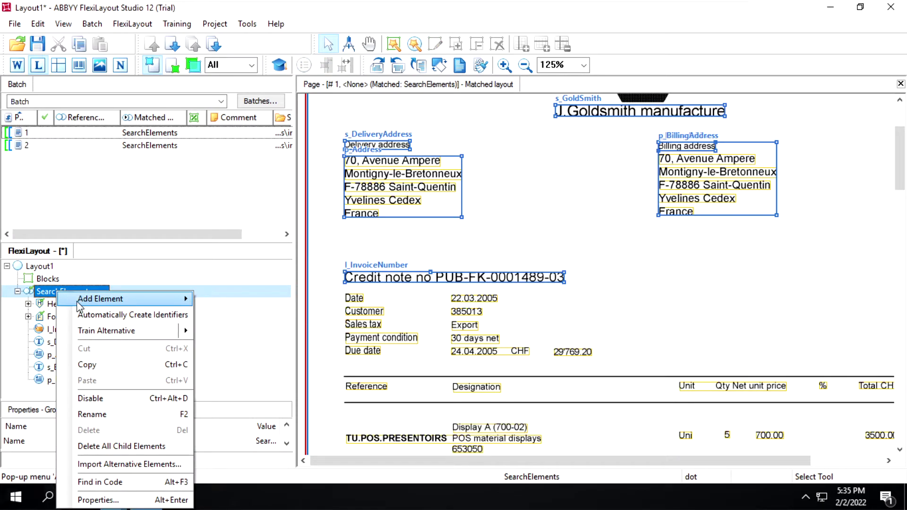
{"action": "mouse_move", "coordinate": [78, 304]}
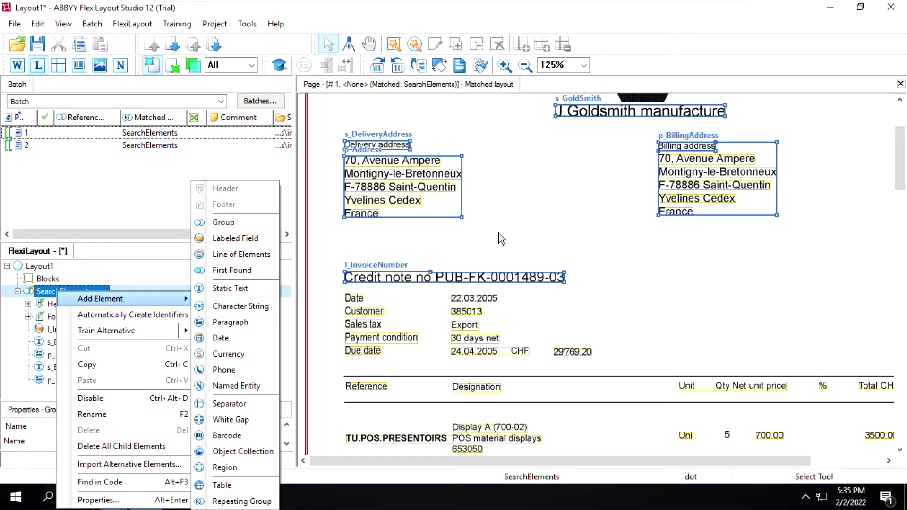
{"action": "left_click", "coordinate": [421, 259]}
Add a Static Text element named s_Date to SearchElements, with the number of surviving hypotheses set to 1.
{"action": "left_click", "coordinate": [69, 297]}
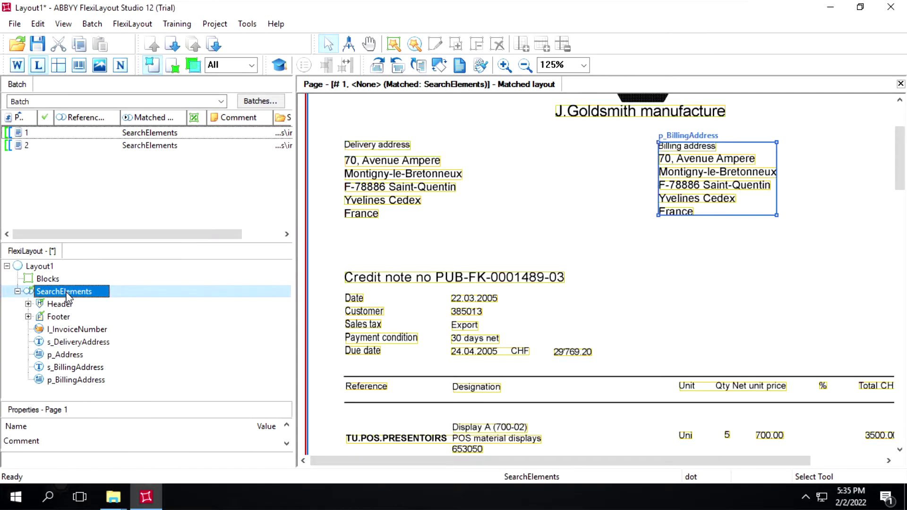
{"action": "right_click", "coordinate": [66, 294]}
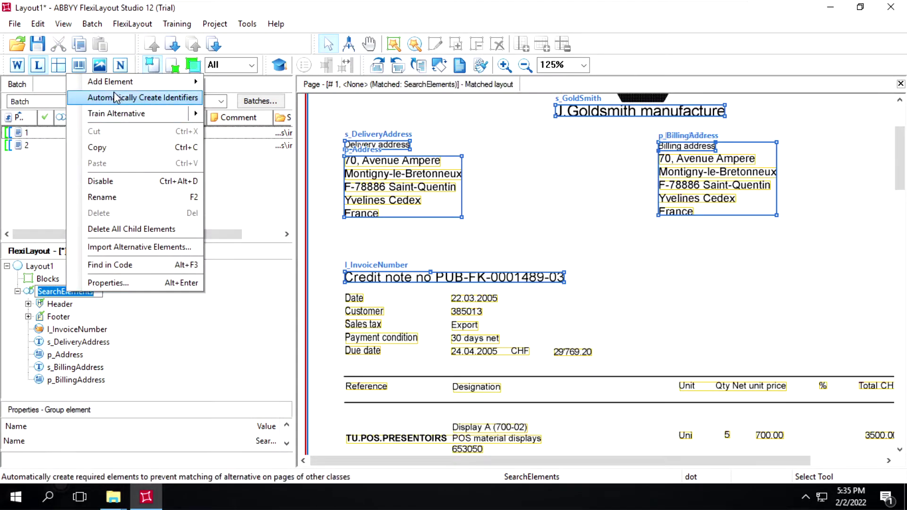
{"action": "mouse_move", "coordinate": [125, 84]}
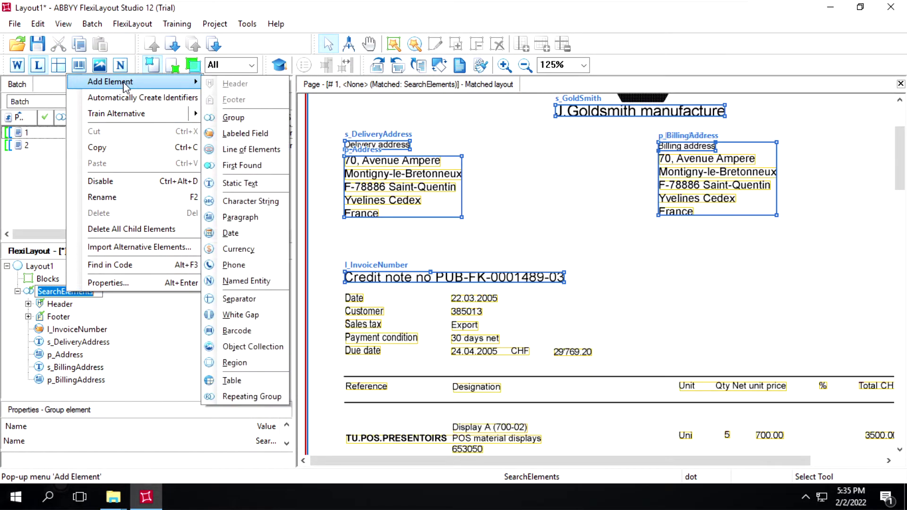
{"action": "left_click", "coordinate": [250, 184]}
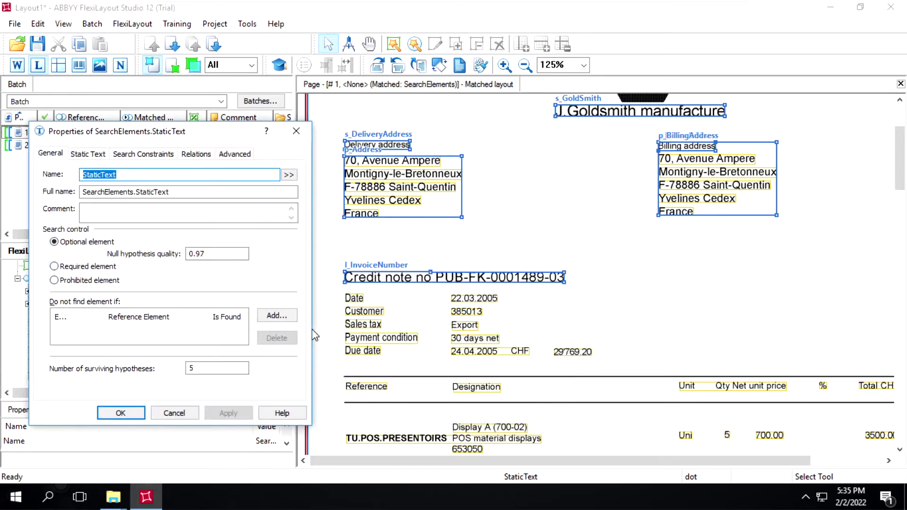
{"action": "type", "text": "s_Date"}
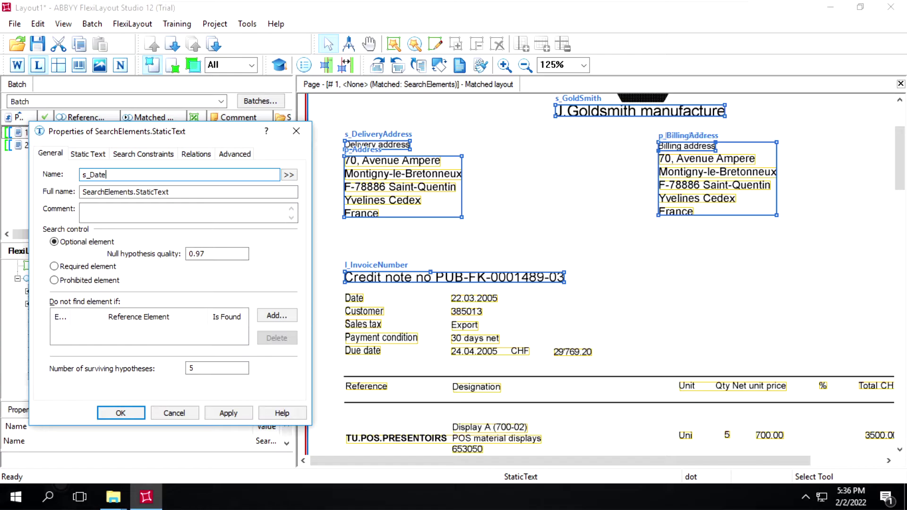
{"action": "left_click", "coordinate": [194, 368]}
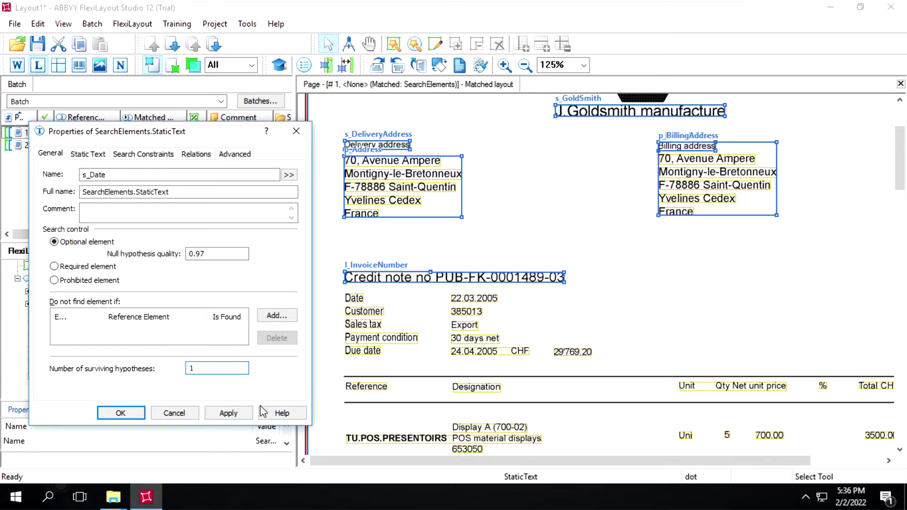
{"action": "left_click", "coordinate": [228, 414]}
Set s_Date to search for the text "Date" nearest to the page left edge, and save its properties.
{"action": "left_click", "coordinate": [96, 153]}
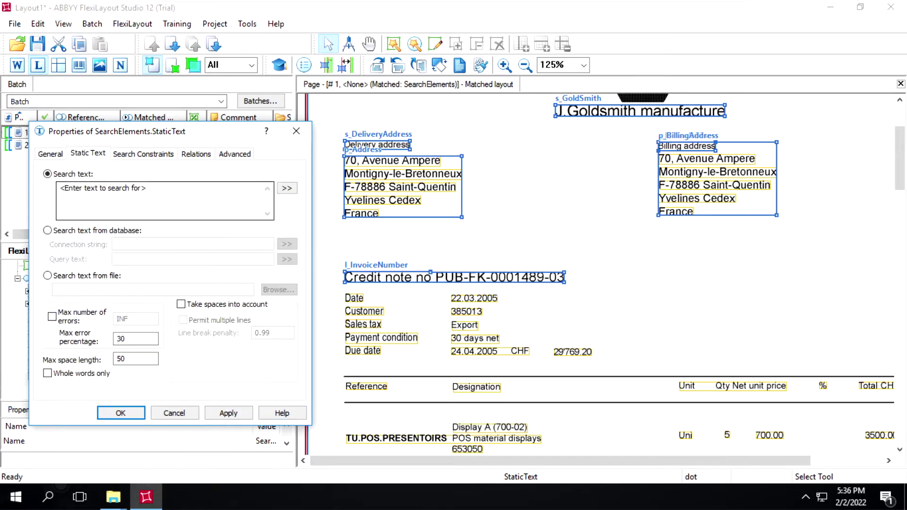
{"action": "type", "text": "Date"}
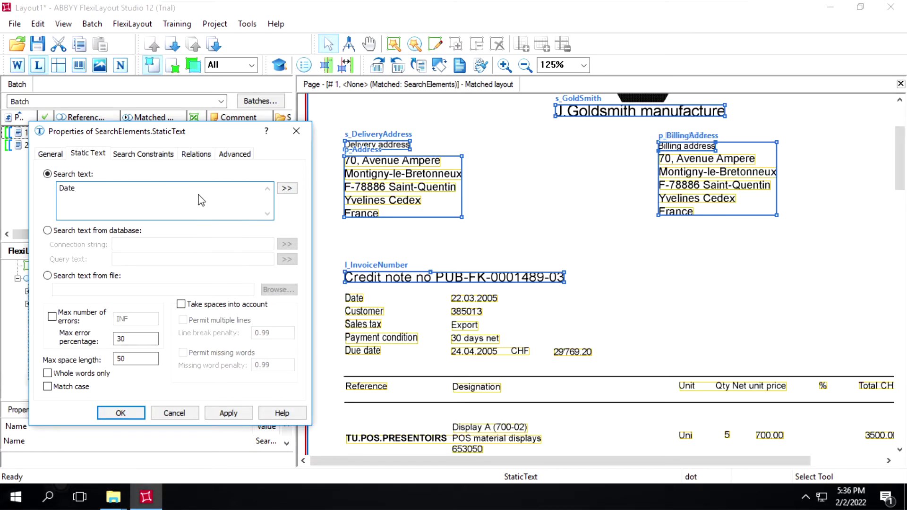
{"action": "left_click", "coordinate": [196, 153]}
{"action": "left_click", "coordinate": [60, 336]}
{"action": "left_click", "coordinate": [180, 334]}
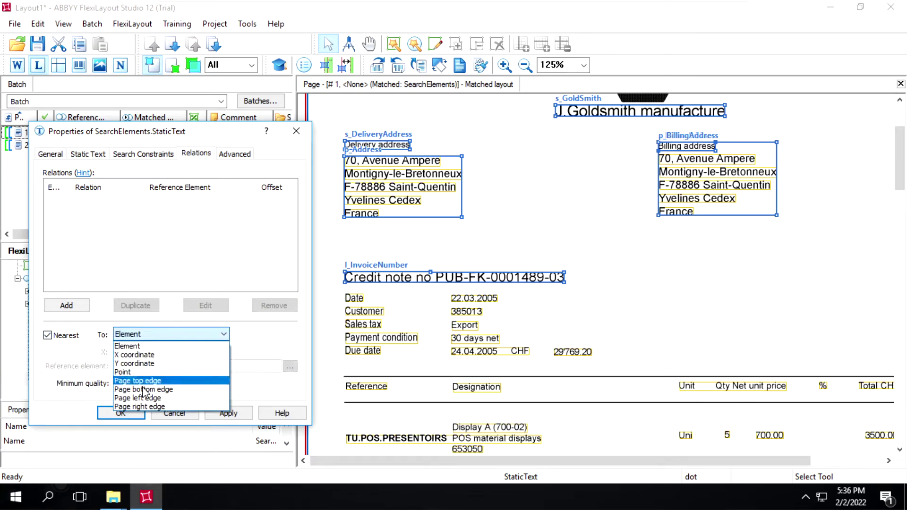
{"action": "left_click", "coordinate": [142, 398]}
{"action": "left_click", "coordinate": [228, 413]}
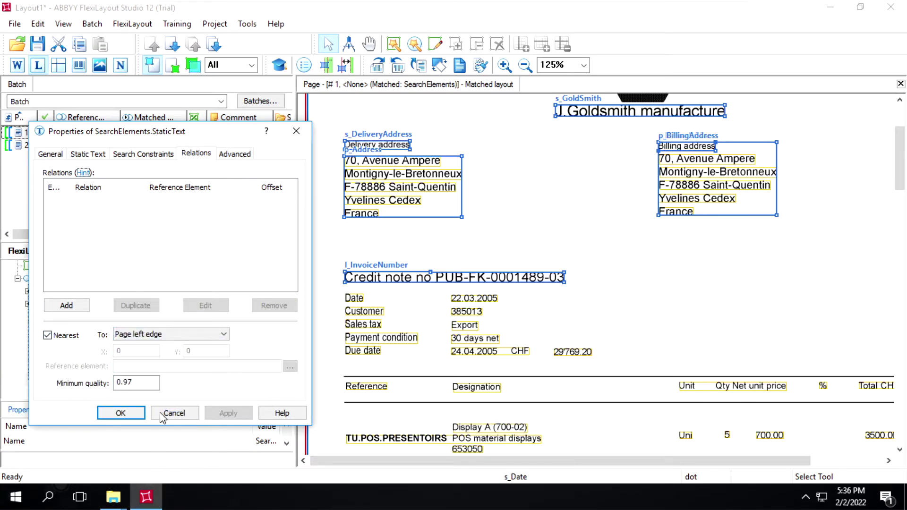
{"action": "left_click", "coordinate": [122, 413]}
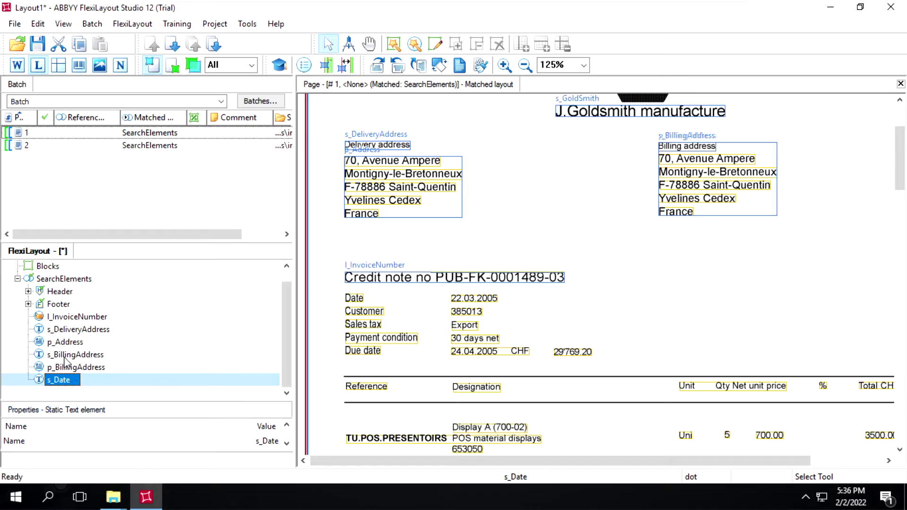
Add a Date element named d_Date to SearchElements, with the number of surviving hypotheses set to 1.
{"action": "right_click", "coordinate": [69, 280]}
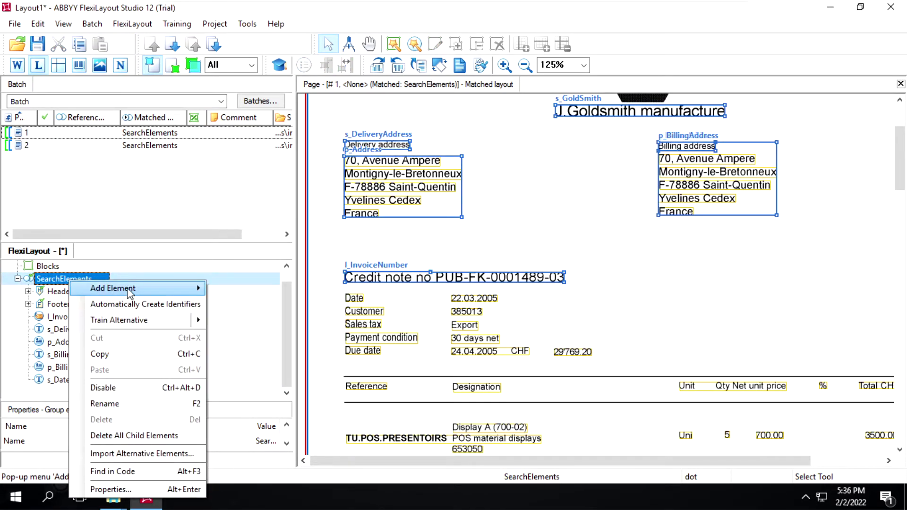
{"action": "mouse_move", "coordinate": [128, 291]}
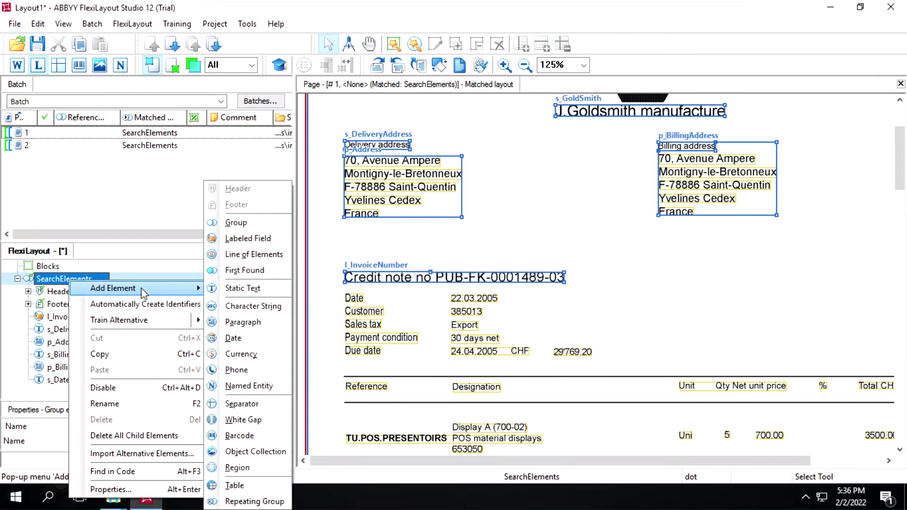
{"action": "left_click", "coordinate": [240, 338]}
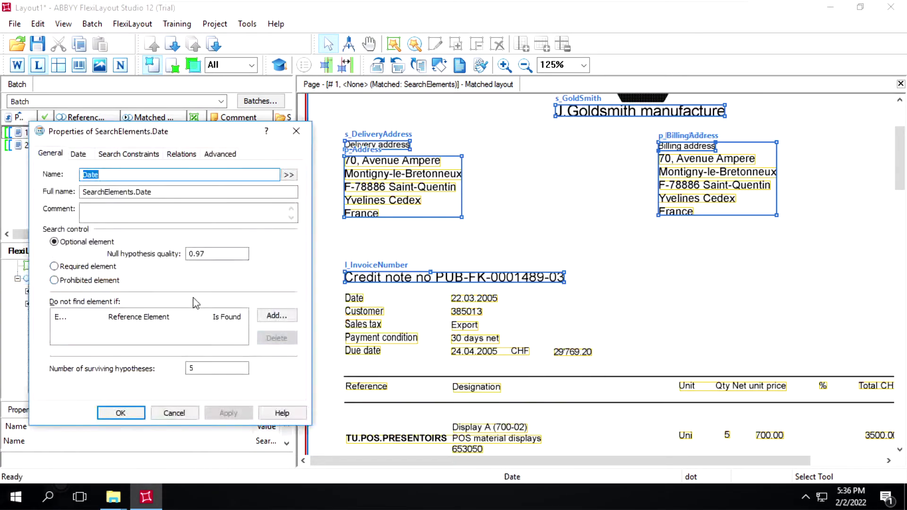
{"action": "left_click", "coordinate": [202, 368]}
{"action": "key", "text": "BackSpace"}
{"action": "type", "text": "1"}
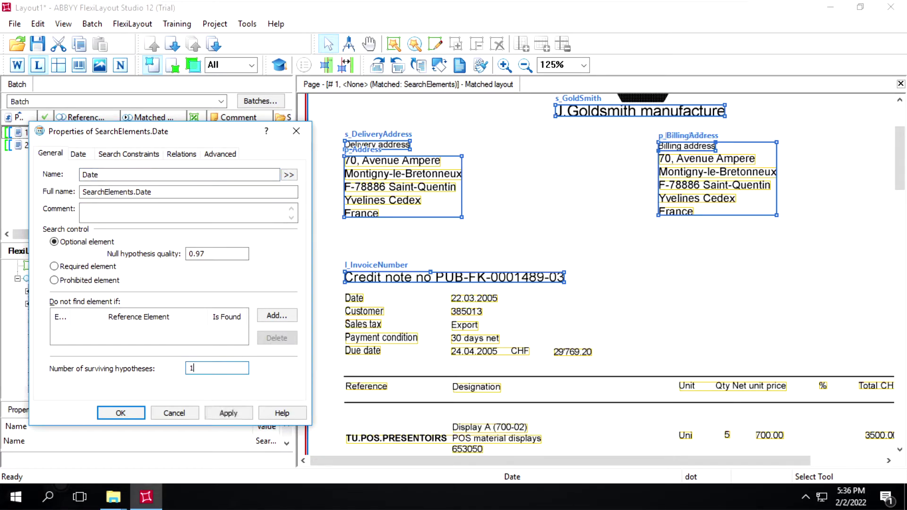
{"action": "left_click", "coordinate": [83, 174]}
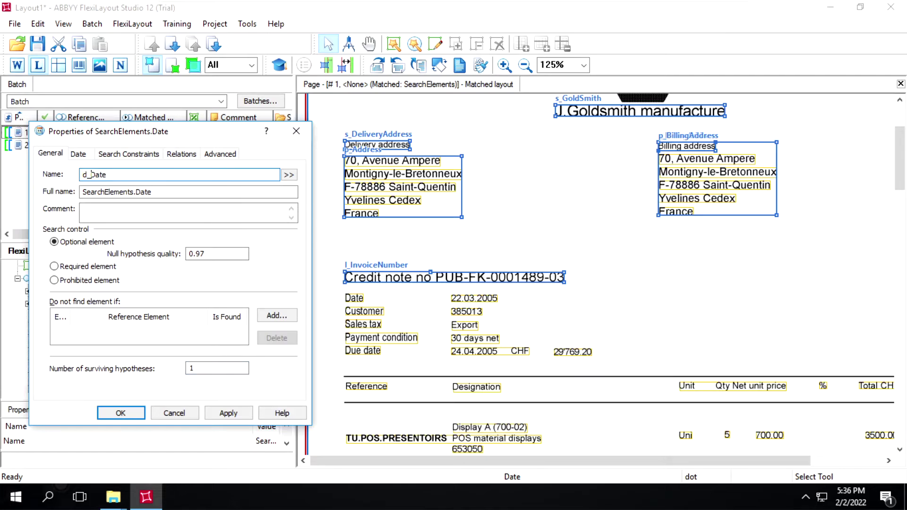
Set d_Date to be searched nearest to the element s_Date and save its properties.
{"action": "left_click", "coordinate": [79, 156]}
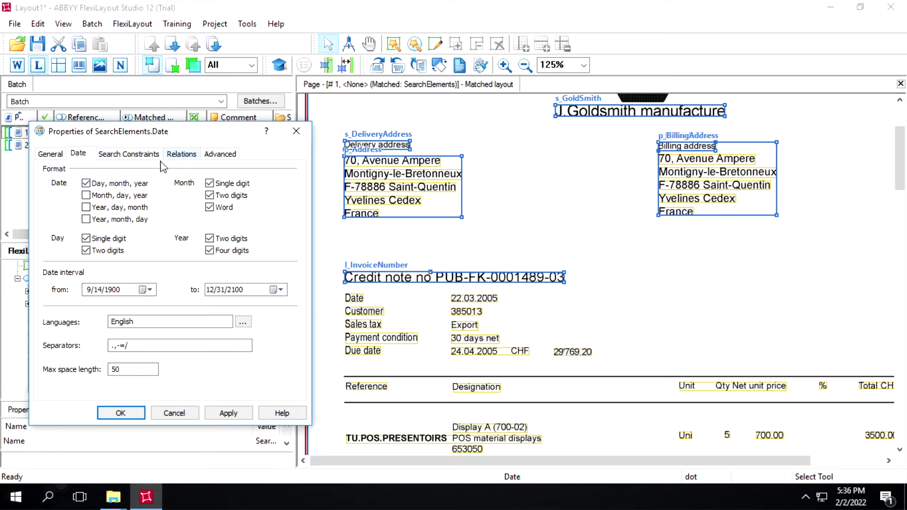
{"action": "left_click", "coordinate": [185, 157]}
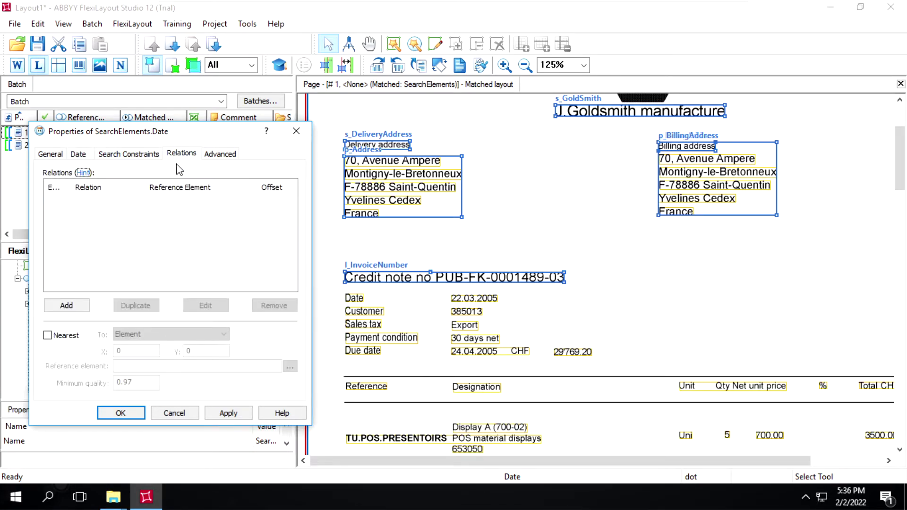
{"action": "left_click", "coordinate": [52, 337]}
{"action": "left_click", "coordinate": [54, 337]}
{"action": "left_click", "coordinate": [58, 338]}
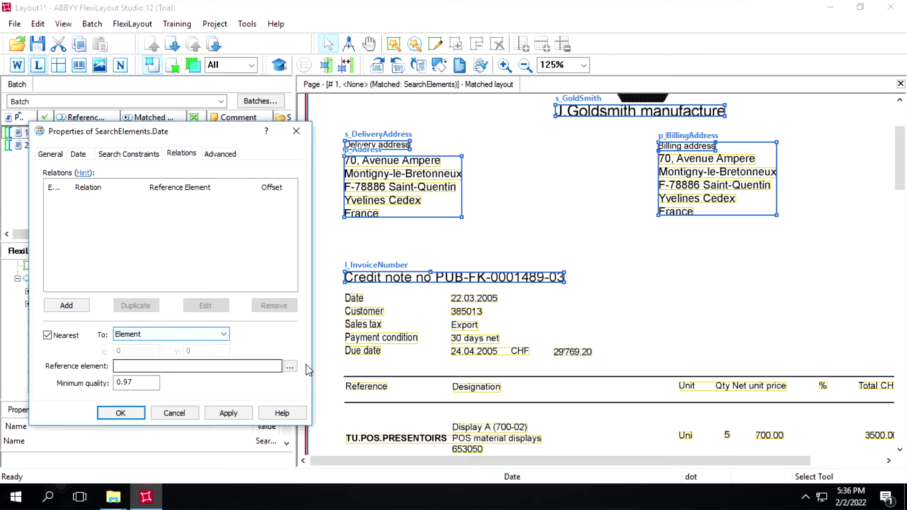
{"action": "left_click", "coordinate": [289, 367]}
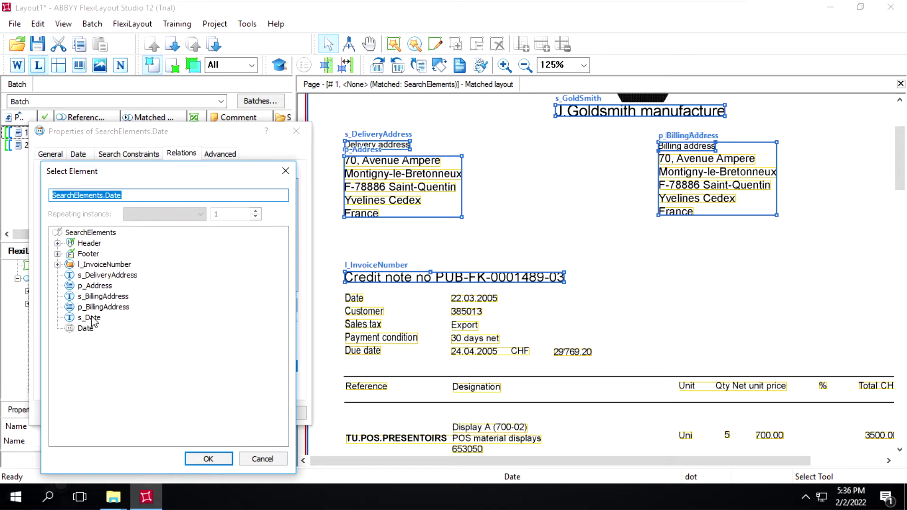
{"action": "left_click", "coordinate": [93, 322]}
{"action": "left_click", "coordinate": [208, 459]}
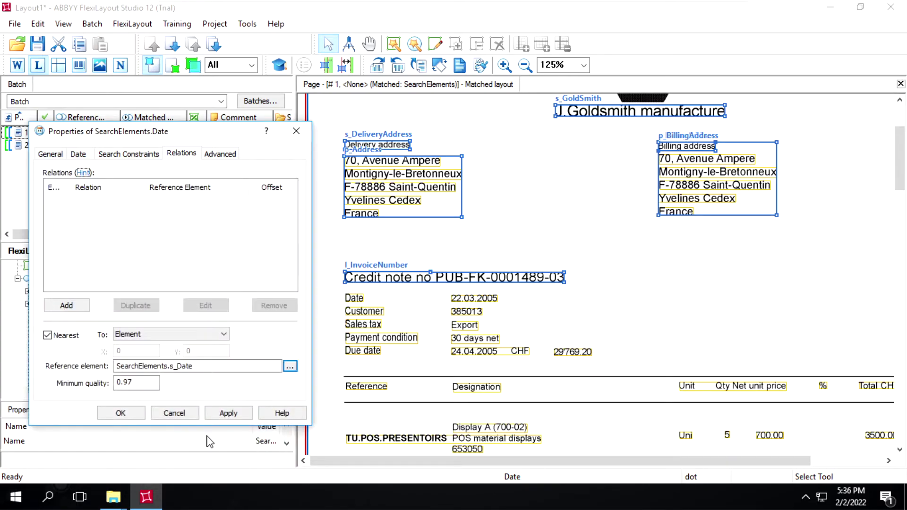
{"action": "left_click", "coordinate": [226, 414]}
{"action": "left_click", "coordinate": [121, 413]}
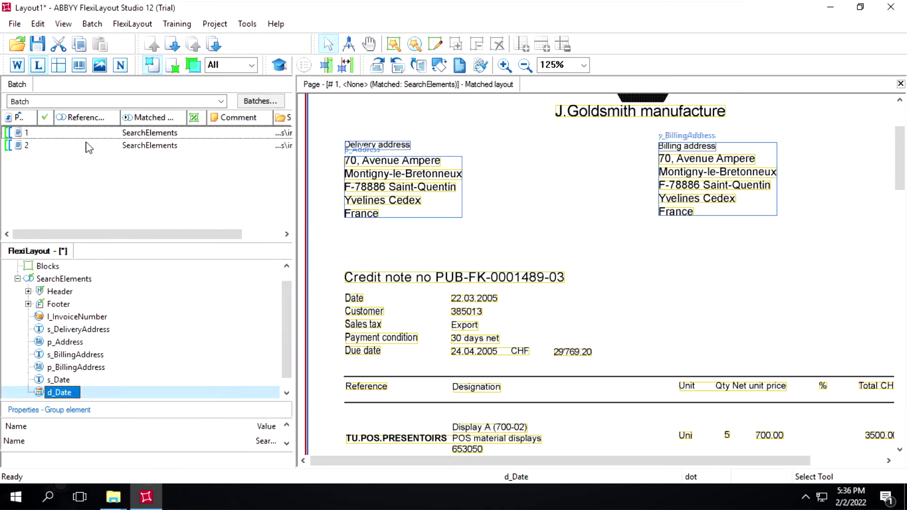
Match the FlexiLayout on page 1 and inspect the d_Date, p_BillingAddress and p_Address hypotheses.
{"action": "right_click", "coordinate": [65, 136]}
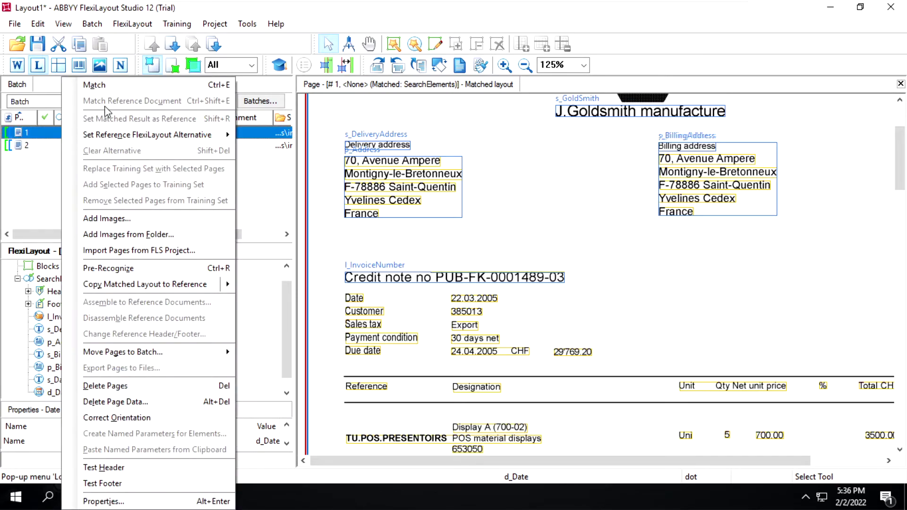
{"action": "left_click", "coordinate": [119, 86]}
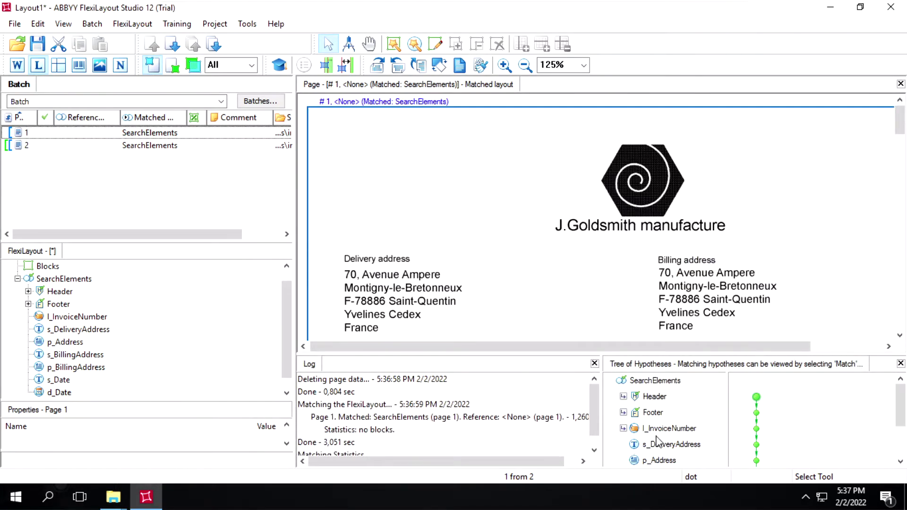
{"action": "scroll", "coordinate": [654, 442], "scroll_direction": "down", "scroll_amount": 3}
{"action": "left_click", "coordinate": [656, 459]}
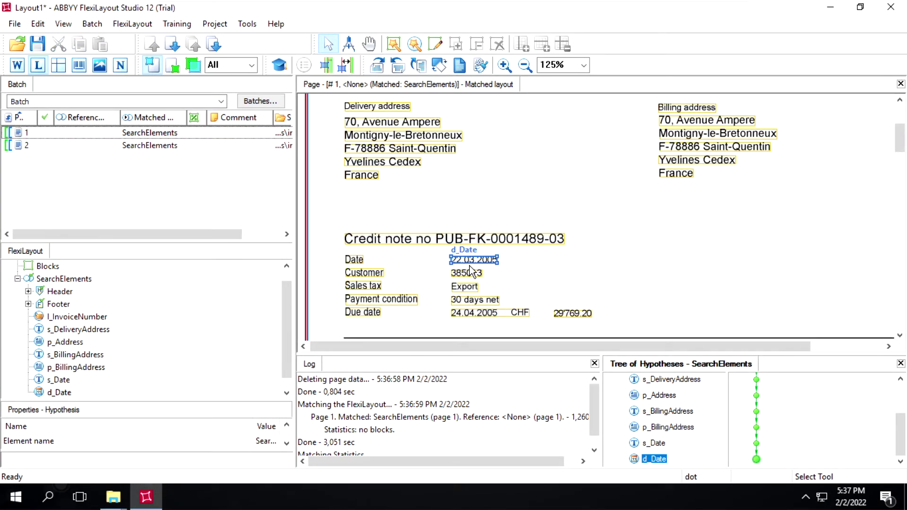
{"action": "left_click", "coordinate": [669, 428]}
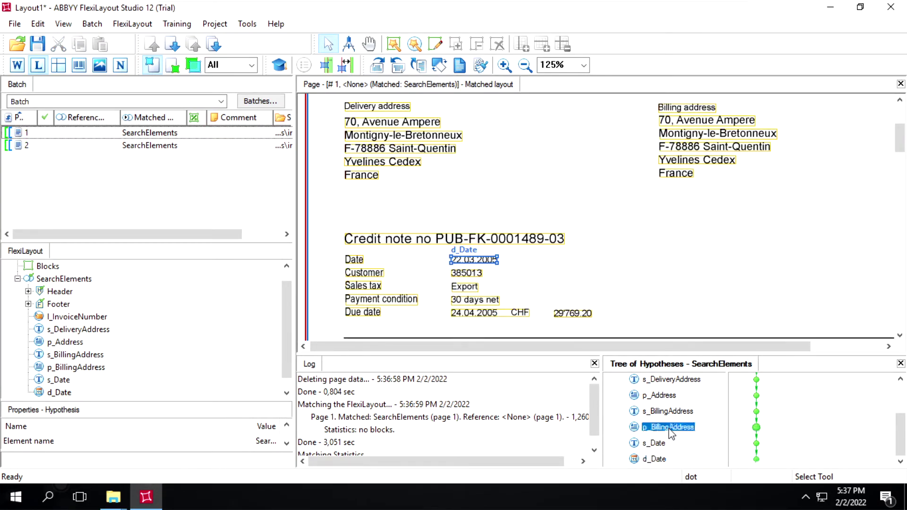
{"action": "left_click", "coordinate": [663, 396]}
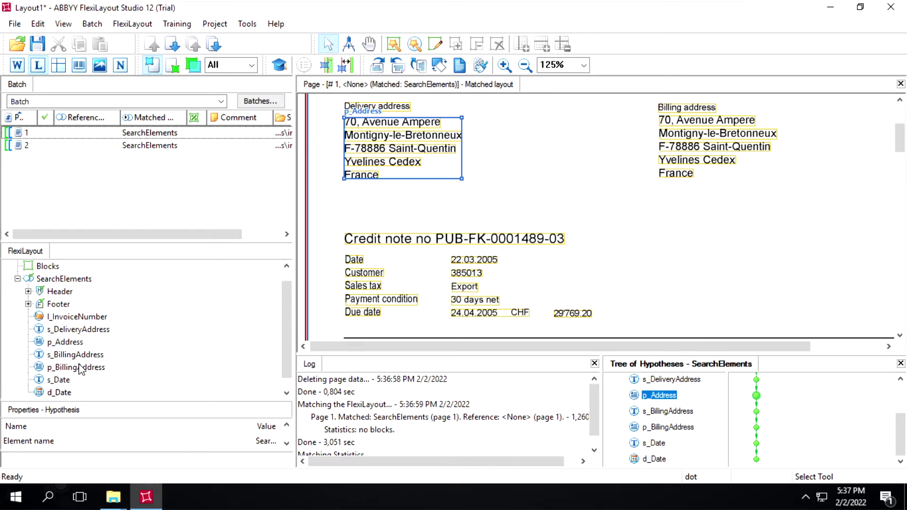
Rename the paragraph element p_Address to p_DeliveryAddress.
{"action": "left_click", "coordinate": [71, 342]}
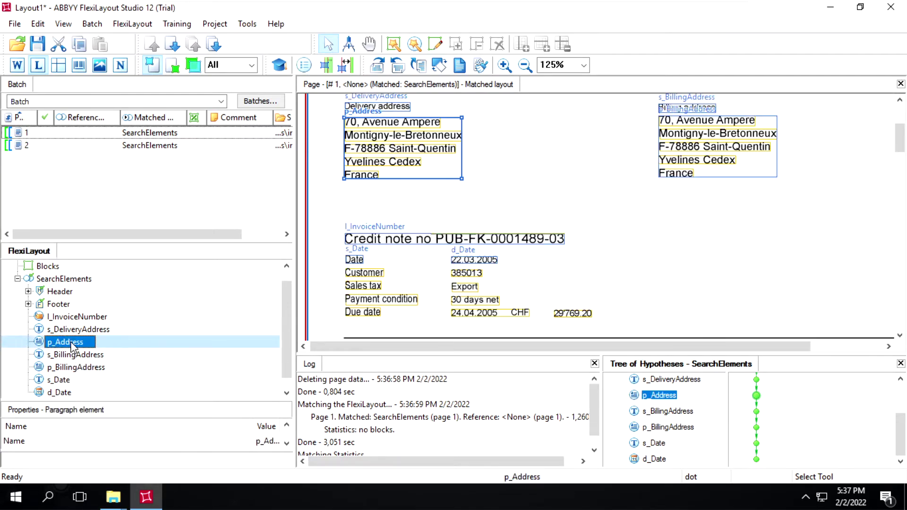
{"action": "right_click", "coordinate": [71, 344]}
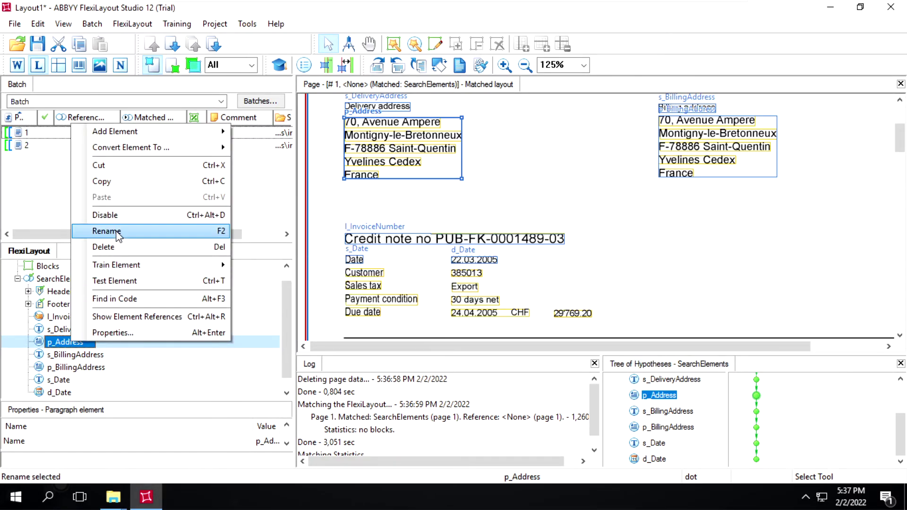
{"action": "left_click", "coordinate": [120, 232]}
{"action": "left_click", "coordinate": [57, 342]}
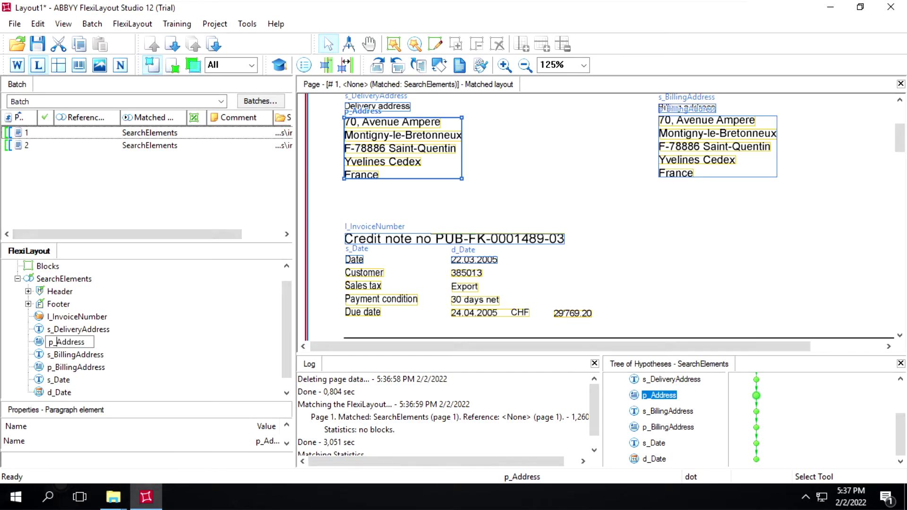
{"action": "type", "text": "Delivee"}
{"action": "key", "text": "BackSpace"}
{"action": "type", "text": "ry"}
{"action": "left_click", "coordinate": [172, 373]}
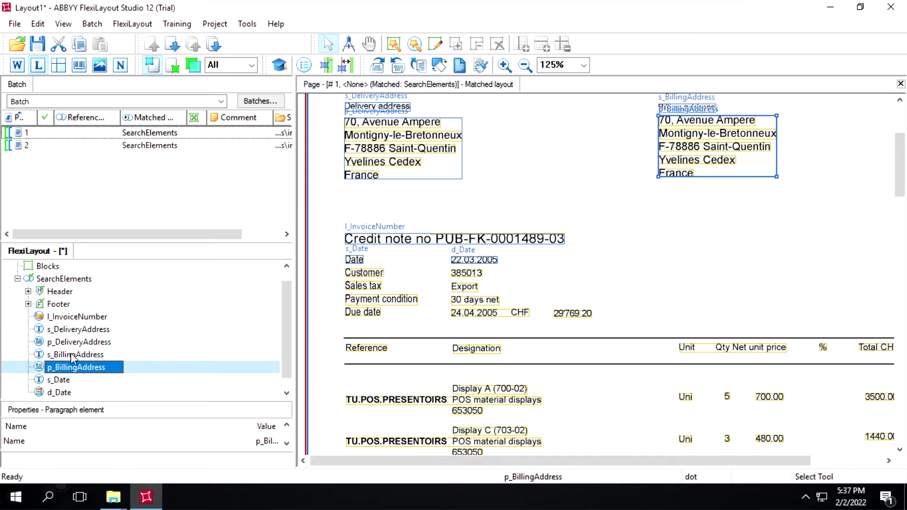
Add a text block named InvoiceNumber to the layout's Blocks.
{"action": "left_click", "coordinate": [287, 265]}
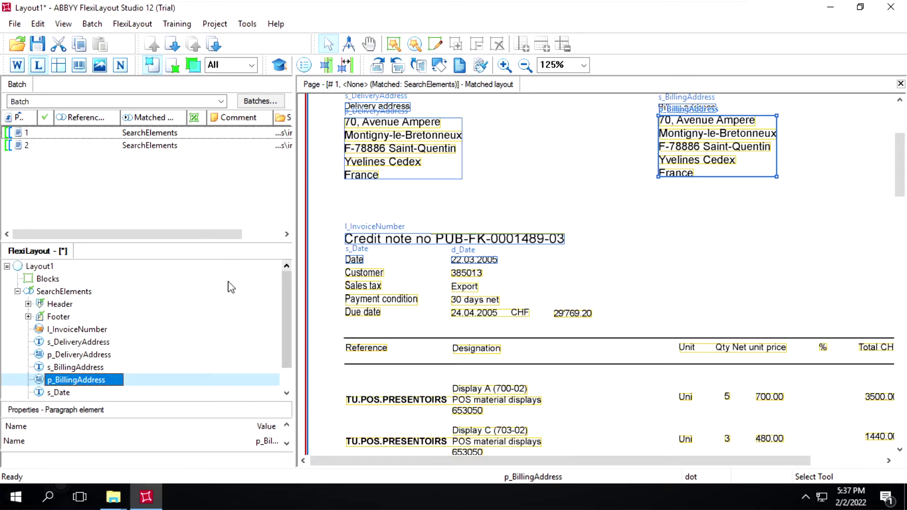
{"action": "left_click", "coordinate": [52, 281]}
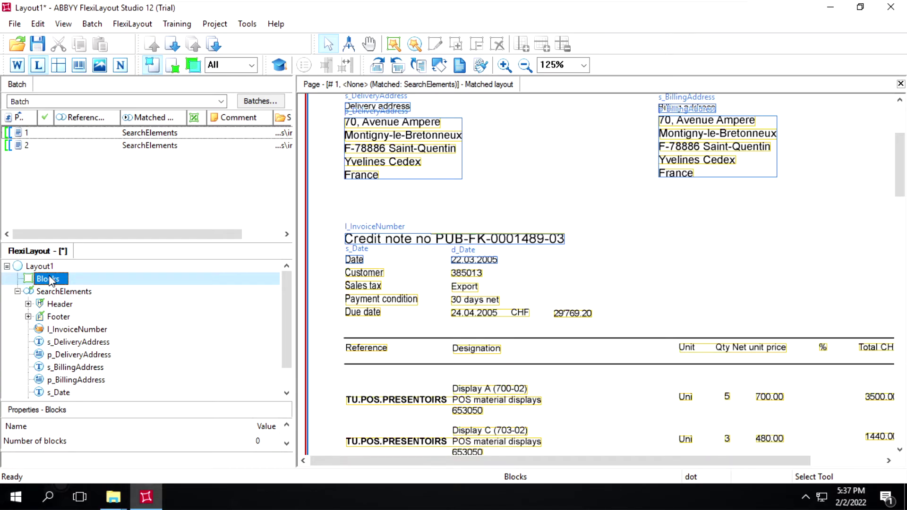
{"action": "right_click", "coordinate": [50, 280]}
{"action": "mouse_move", "coordinate": [100, 288]}
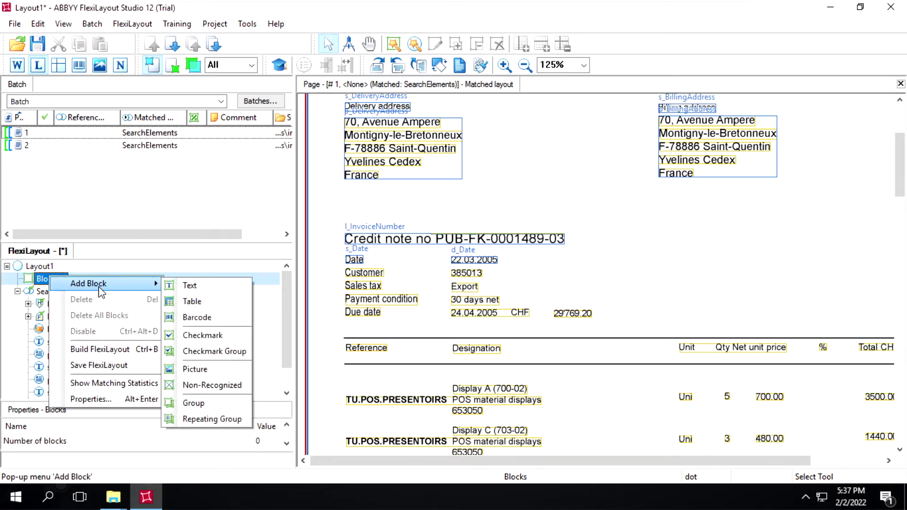
{"action": "left_click", "coordinate": [184, 285]}
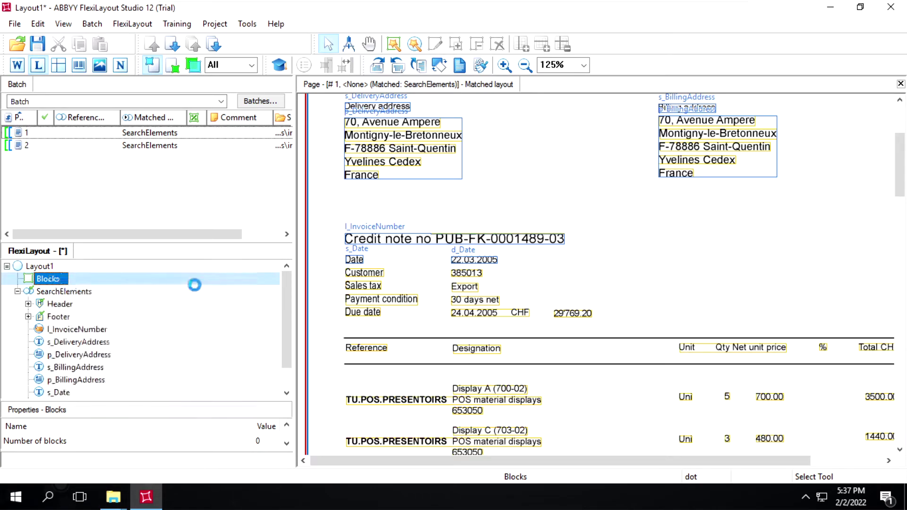
{"action": "type", "text": "InvoiceNumber"}
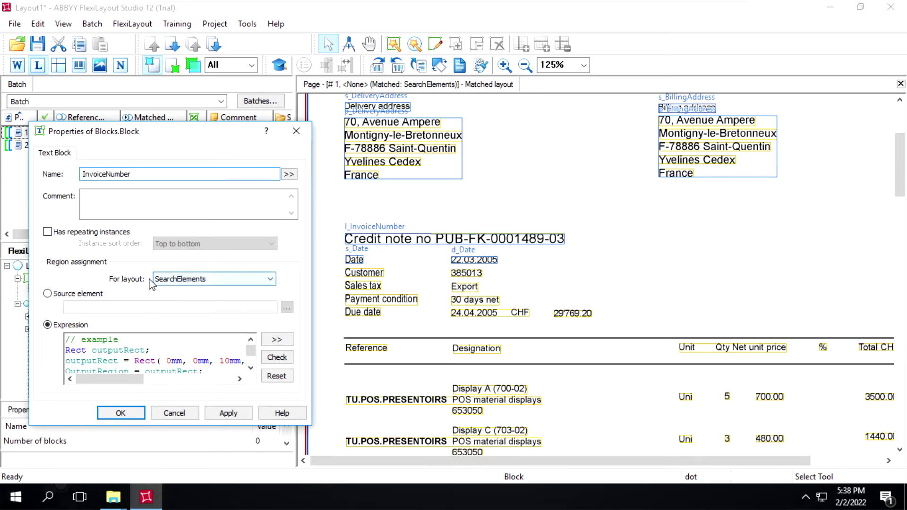
Assign SearchElements.l_InvoiceNumber.Field as the source element of the InvoiceNumber block and save its properties.
{"action": "left_click", "coordinate": [90, 295]}
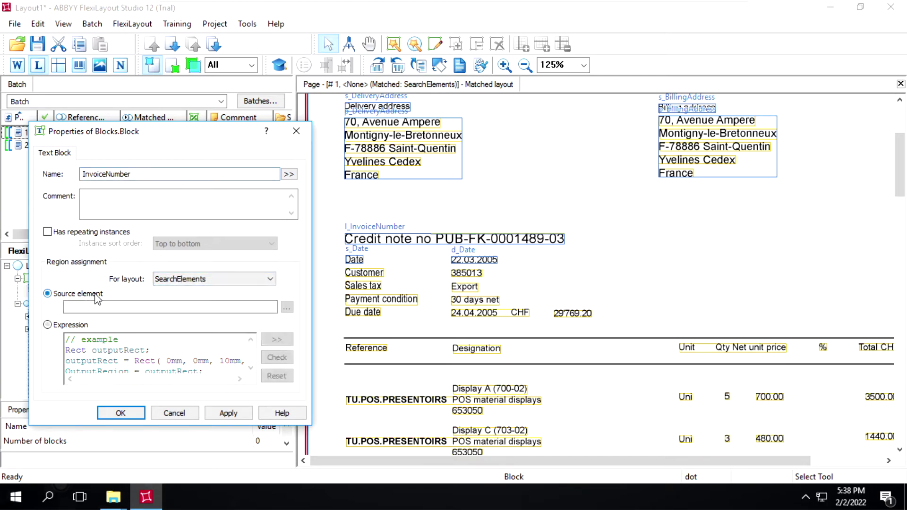
{"action": "left_click", "coordinate": [287, 308]}
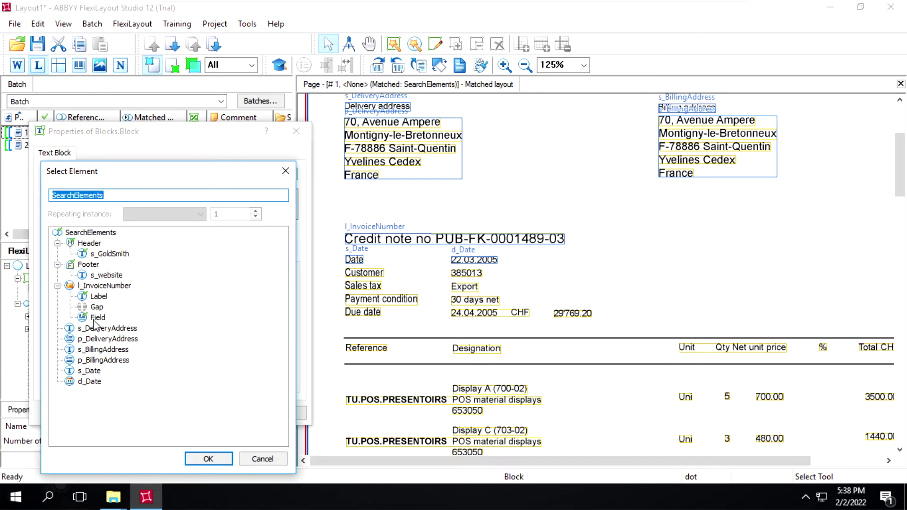
{"action": "left_click", "coordinate": [98, 317]}
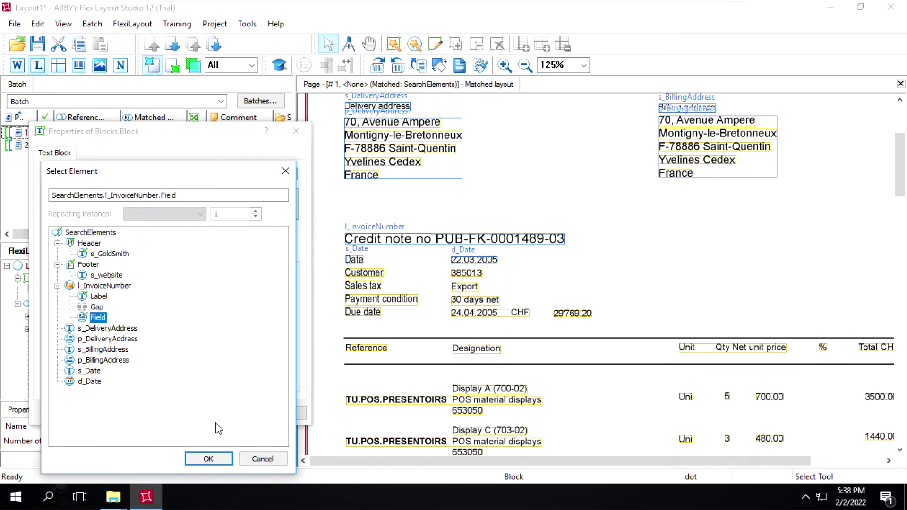
{"action": "left_click", "coordinate": [208, 459]}
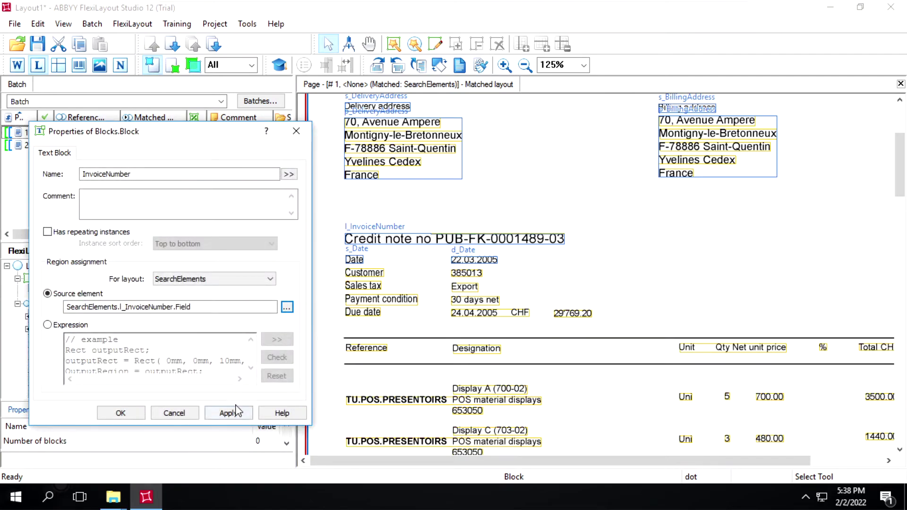
{"action": "left_click", "coordinate": [230, 412]}
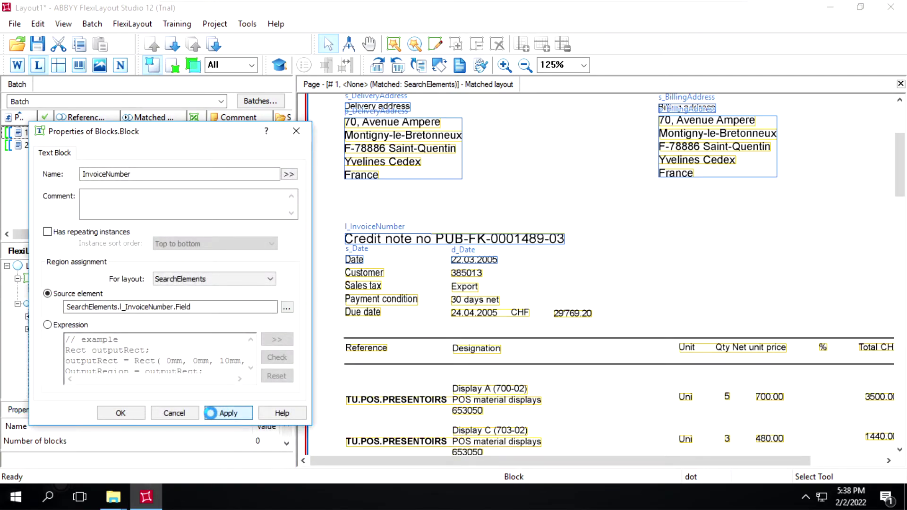
{"action": "left_click", "coordinate": [135, 409]}
Add a text block named DeliveryAddress to the layout's Blocks.
{"action": "right_click", "coordinate": [56, 280]}
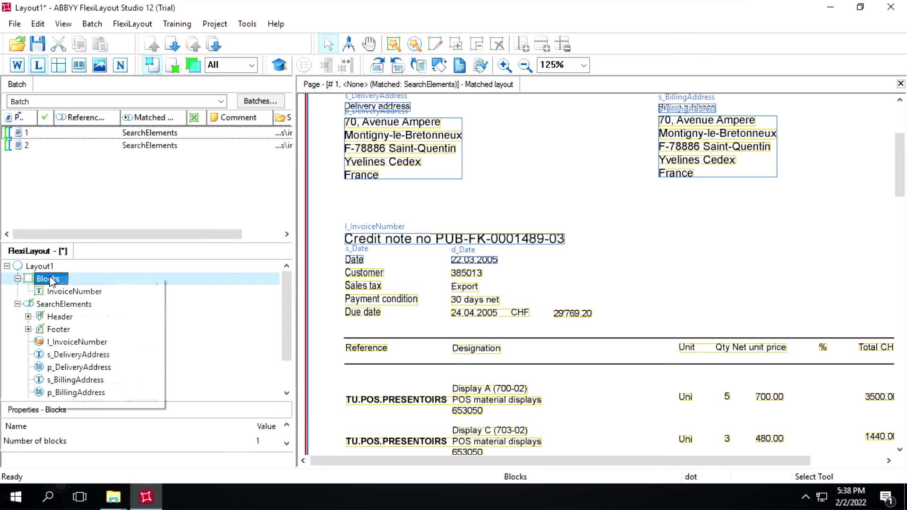
{"action": "mouse_move", "coordinate": [90, 287]}
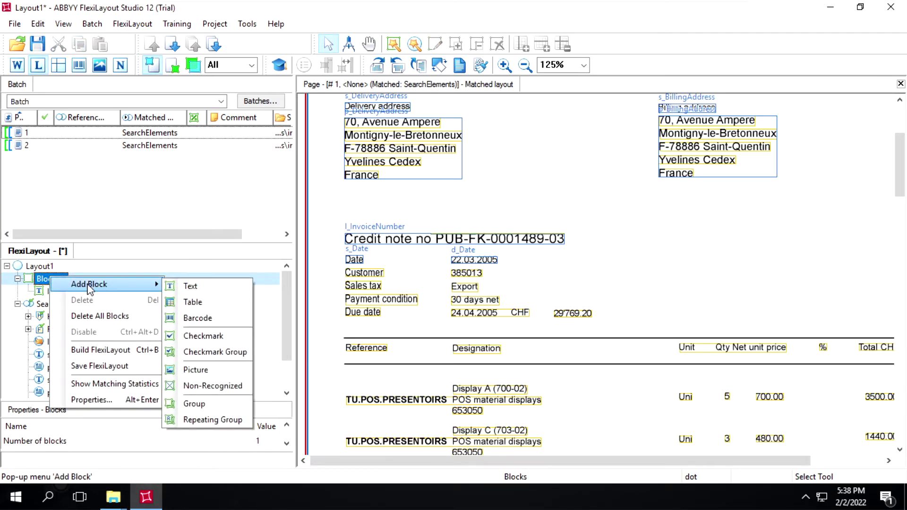
{"action": "left_click", "coordinate": [186, 286]}
{"action": "type", "text": "DeliveryAddress"}
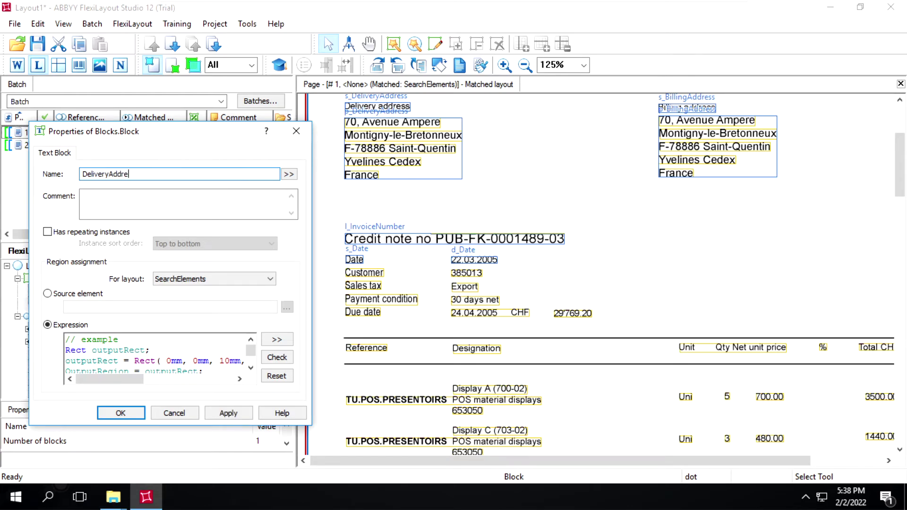
Assign SearchElements.p_DeliveryAddress as the source element of the DeliveryAddress block and save its properties.
{"action": "left_click", "coordinate": [70, 295]}
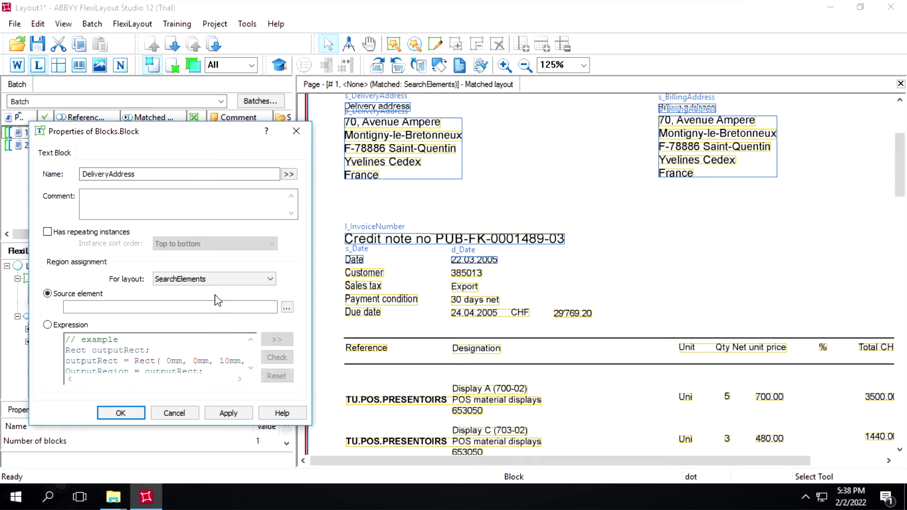
{"action": "left_click", "coordinate": [288, 309]}
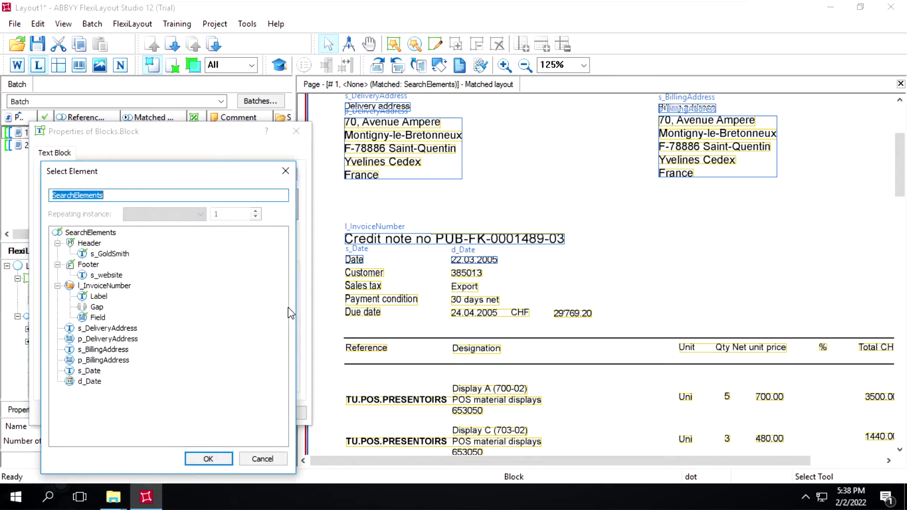
{"action": "left_click", "coordinate": [98, 340]}
{"action": "left_click", "coordinate": [209, 458]}
{"action": "left_click", "coordinate": [230, 416]}
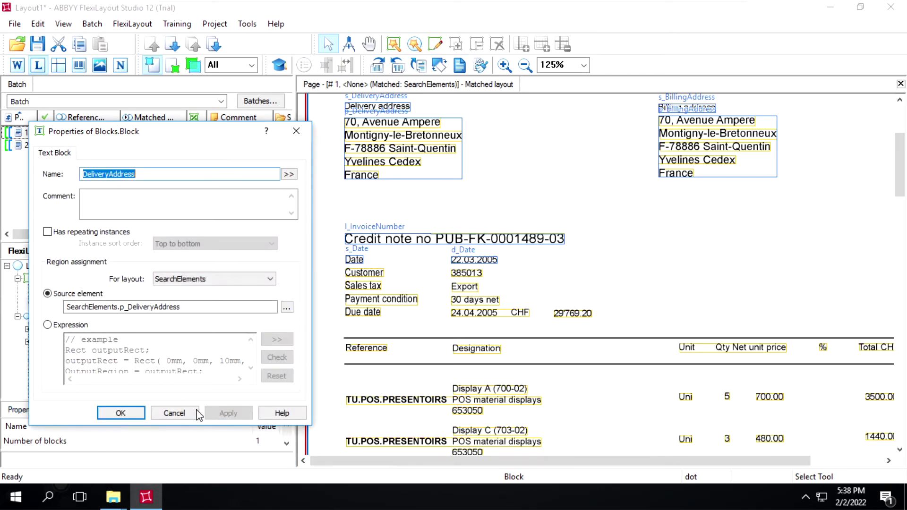
{"action": "left_click", "coordinate": [121, 413]}
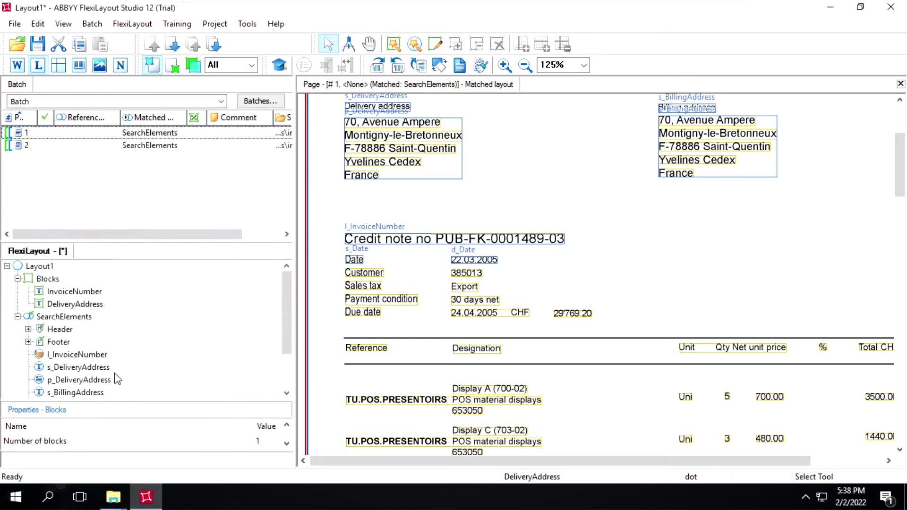
Add a text block named BillingAddress to the layout's Blocks.
{"action": "left_click", "coordinate": [45, 279]}
{"action": "right_click", "coordinate": [45, 279]}
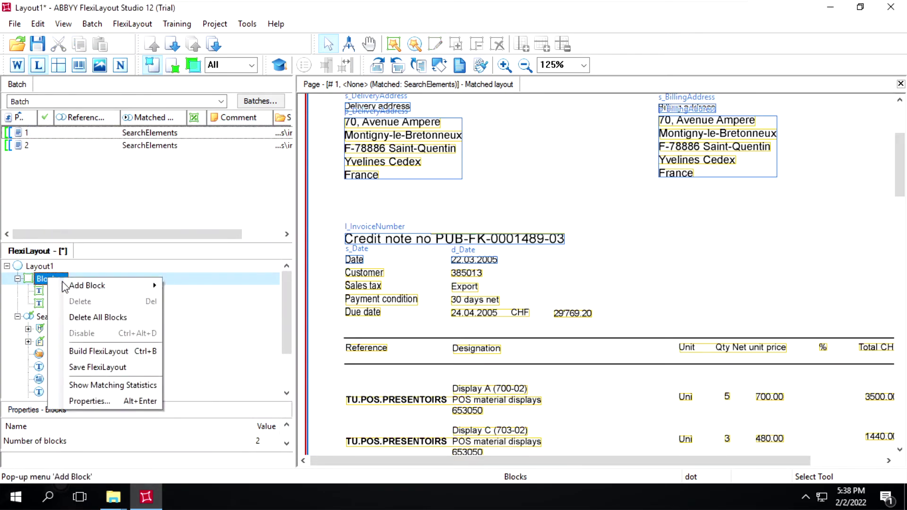
{"action": "mouse_move", "coordinate": [91, 291]}
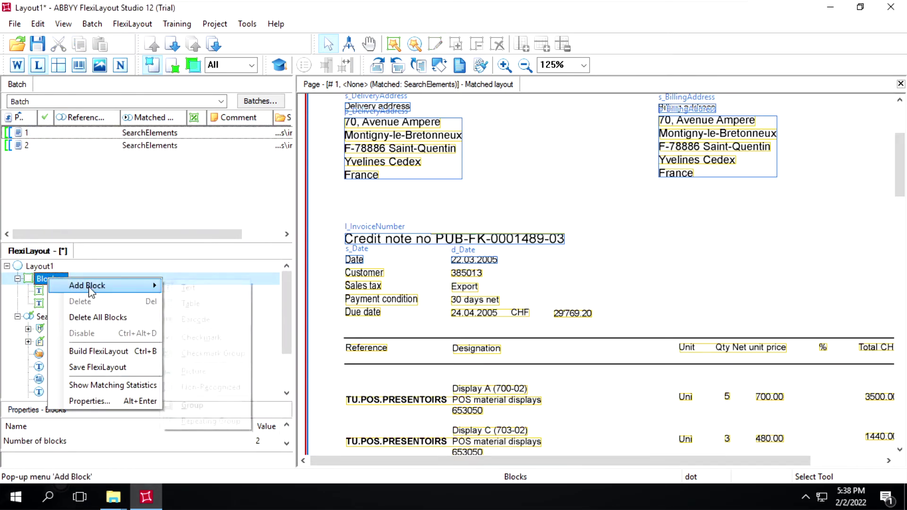
{"action": "left_click", "coordinate": [192, 289]}
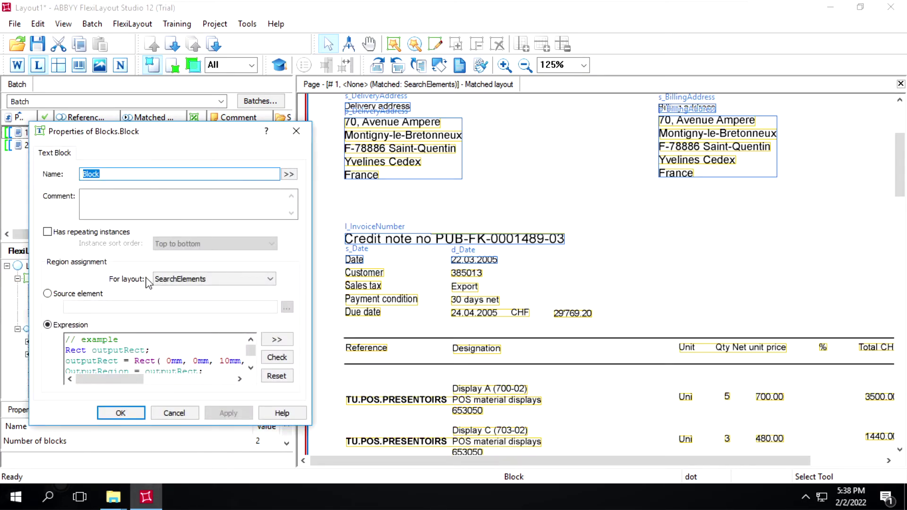
{"action": "type", "text": "BillingAddress"}
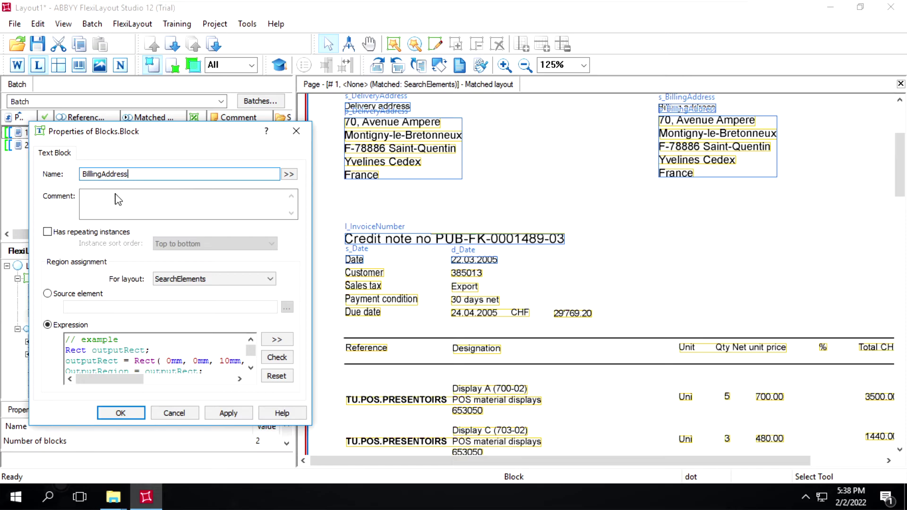
Assign SearchElements.p_BillingAddress as the source element of the billing address block and save its properties.
{"action": "left_click", "coordinate": [73, 293]}
{"action": "left_click", "coordinate": [287, 308]}
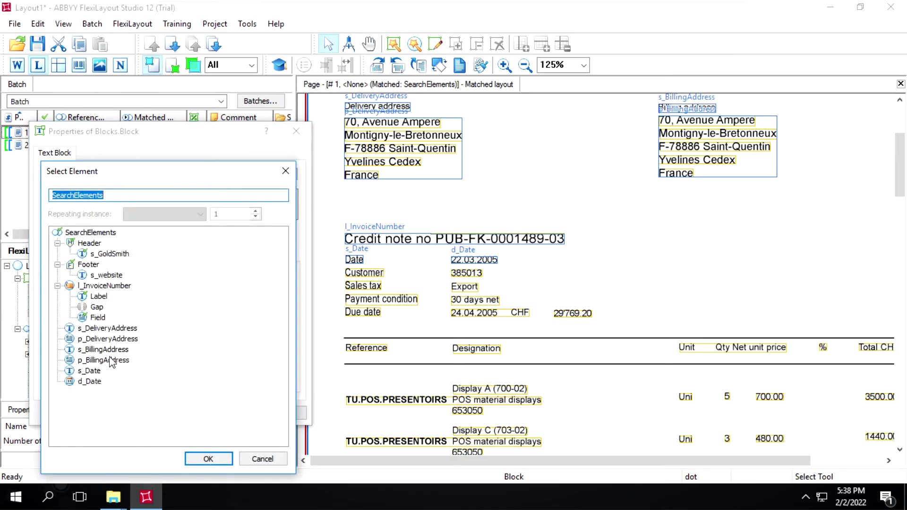
{"action": "left_click", "coordinate": [106, 360]}
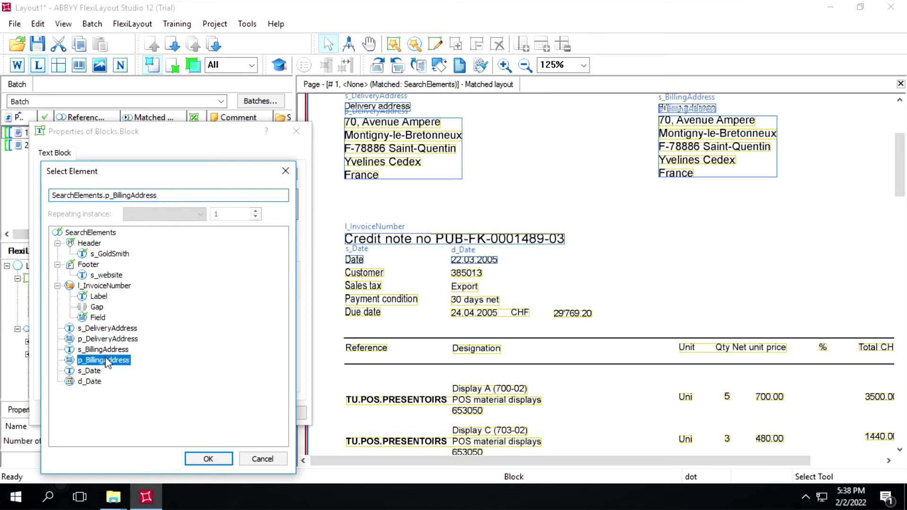
{"action": "left_click", "coordinate": [222, 460]}
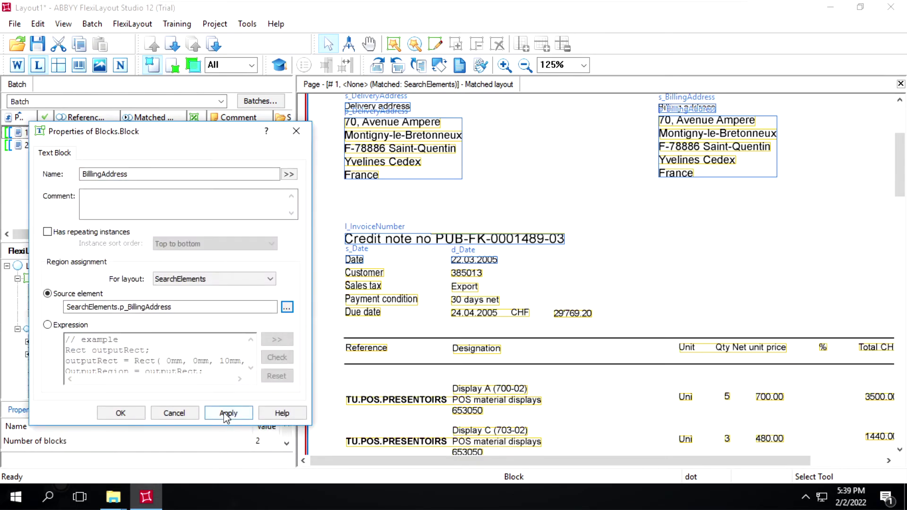
{"action": "left_click", "coordinate": [223, 412]}
{"action": "left_click", "coordinate": [131, 417]}
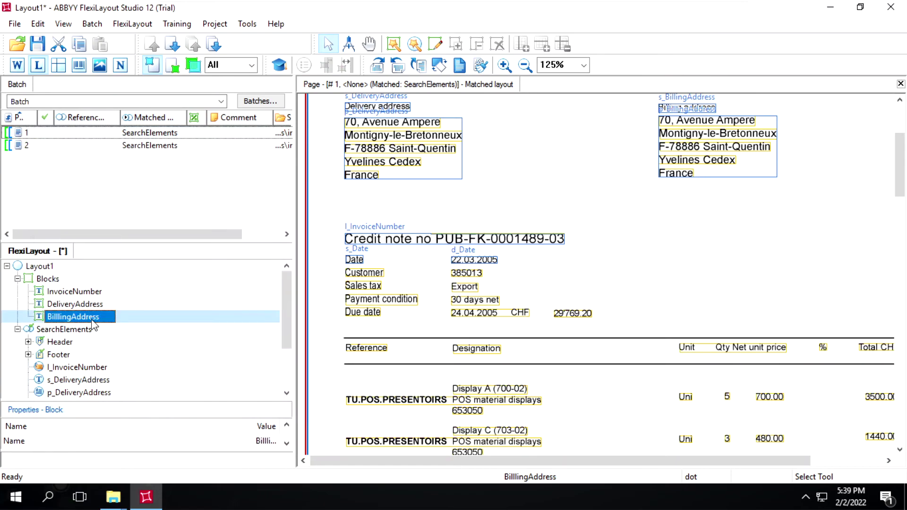
Add a text block named Date to the layout's Blocks.
{"action": "left_click", "coordinate": [53, 281]}
{"action": "right_click", "coordinate": [53, 281]}
{"action": "mouse_move", "coordinate": [68, 287]}
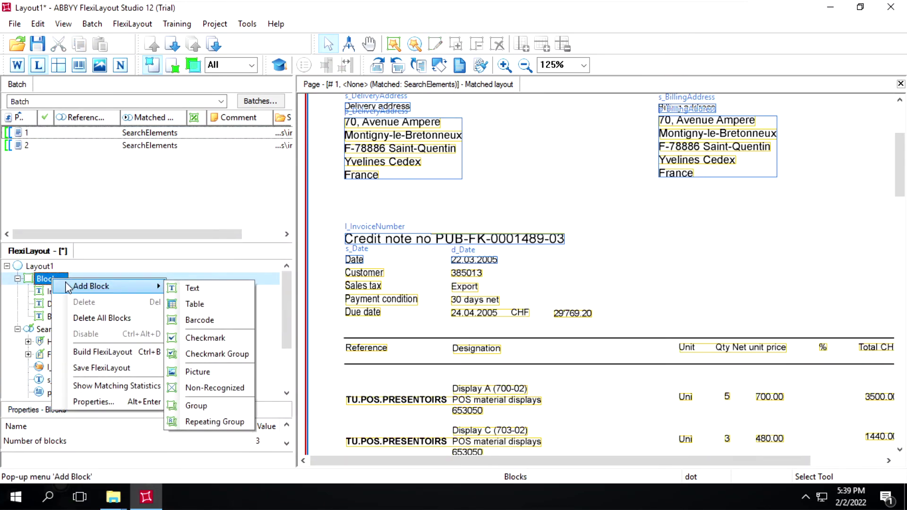
{"action": "left_click", "coordinate": [199, 293]}
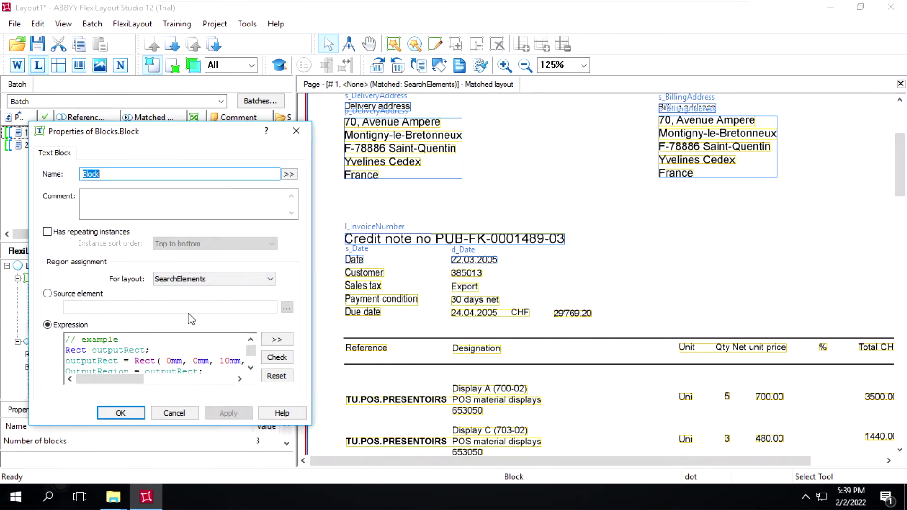
{"action": "type", "text": "Date"}
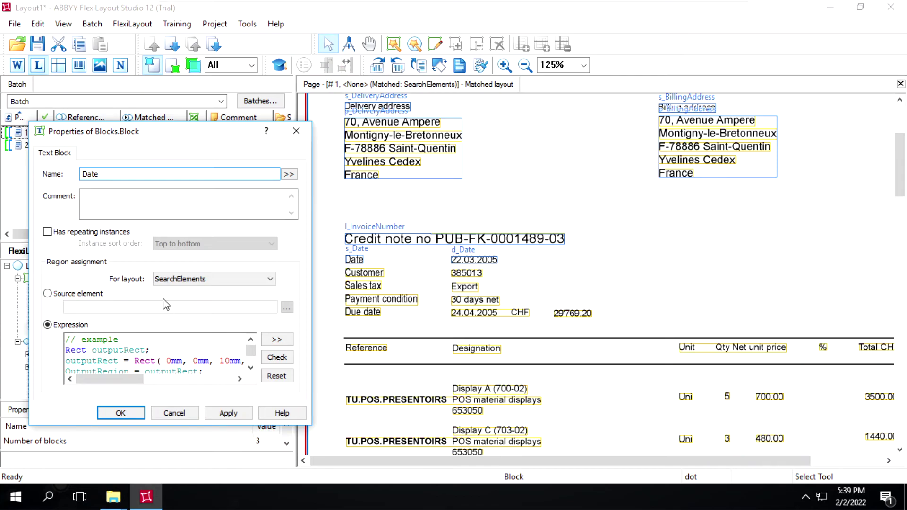
Assign SearchElements.d_Date as the source element of the Date block and apply the change.
{"action": "left_click", "coordinate": [95, 294]}
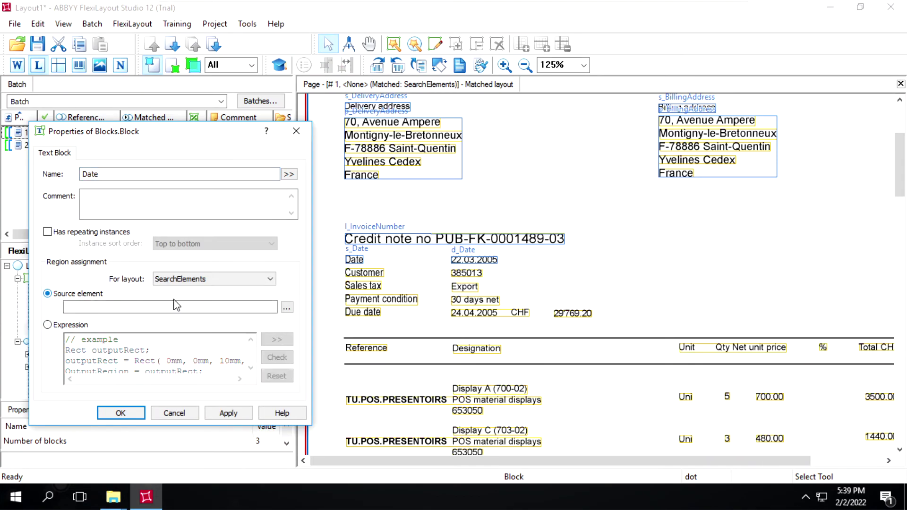
{"action": "left_click", "coordinate": [287, 308]}
{"action": "left_click", "coordinate": [97, 381]}
{"action": "left_click", "coordinate": [221, 457]}
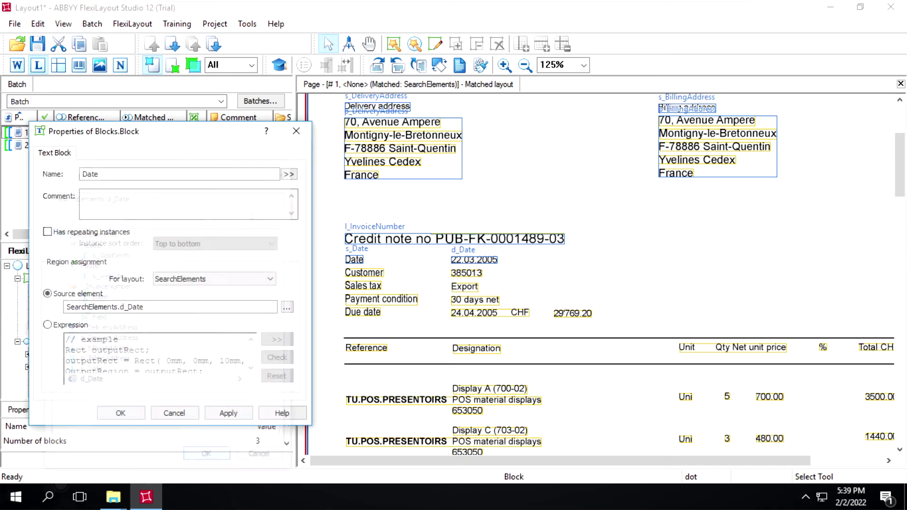
{"action": "left_click", "coordinate": [227, 412]}
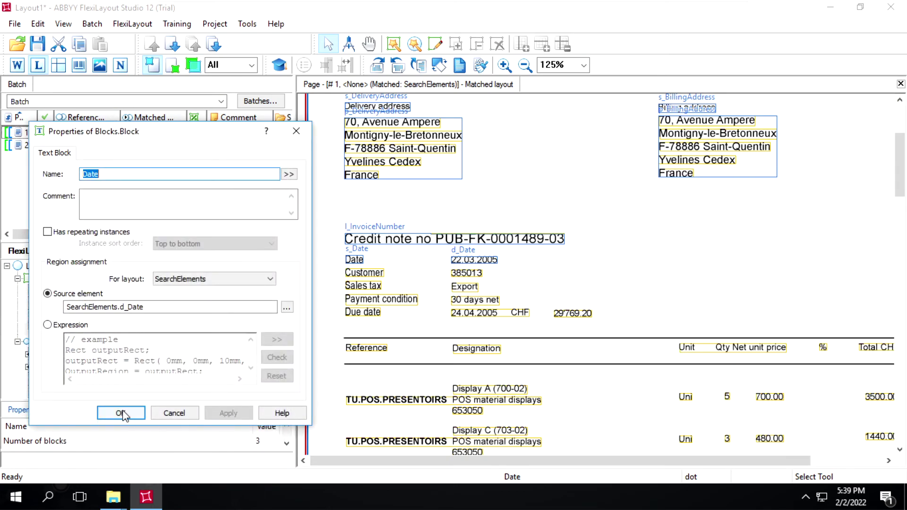
Accept the Date block's properties and save the layout project.
{"action": "left_click", "coordinate": [122, 413]}
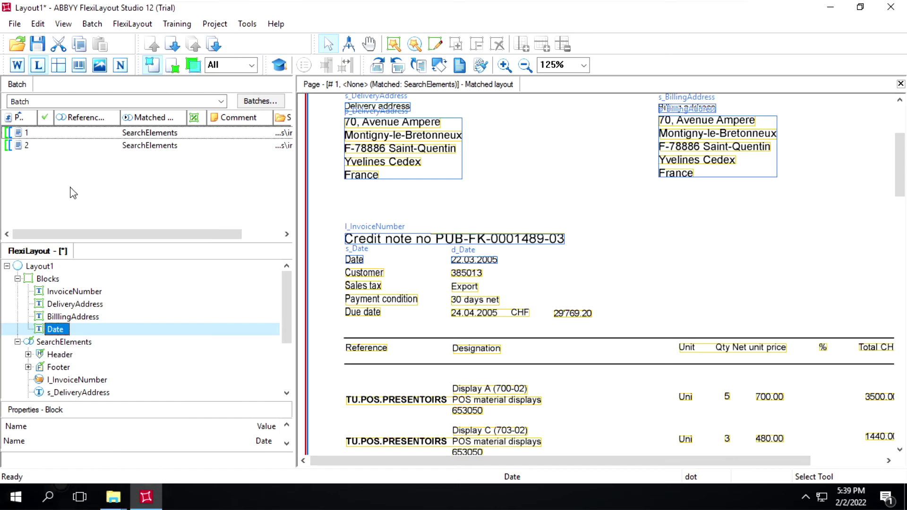
{"action": "key", "text": "ctrl+s"}
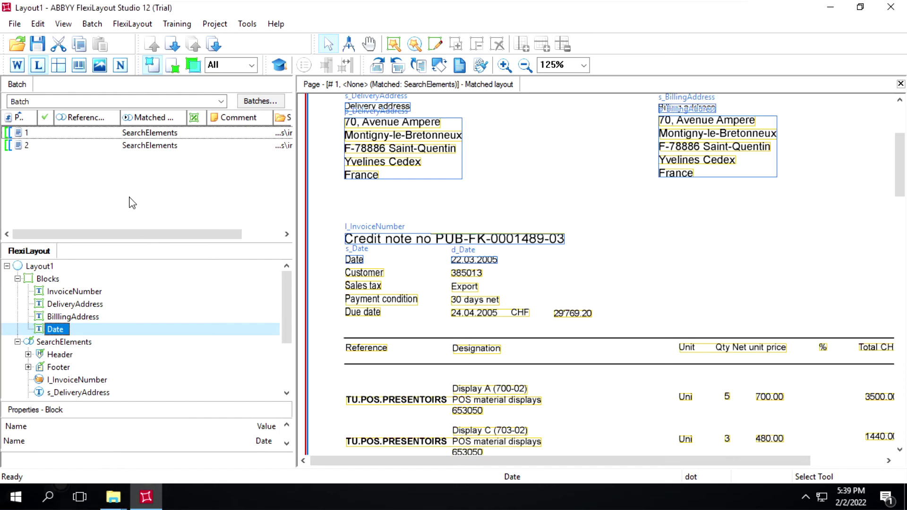
Match the FlexiLayout against both pages of the batch.
{"action": "left_click", "coordinate": [74, 135]}
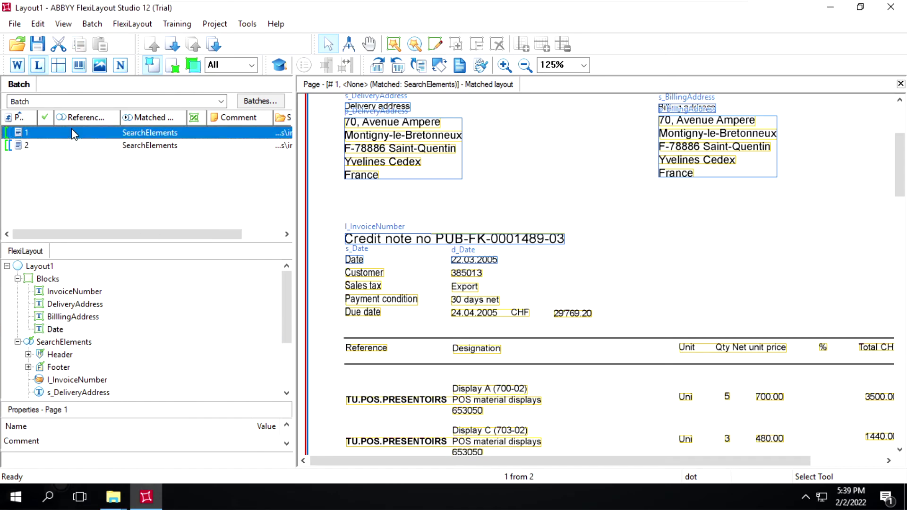
{"action": "right_click", "coordinate": [73, 134]}
{"action": "left_click", "coordinate": [42, 168]}
{"action": "left_click_drag", "start_coordinate": [44, 162], "coordinate": [61, 139]}
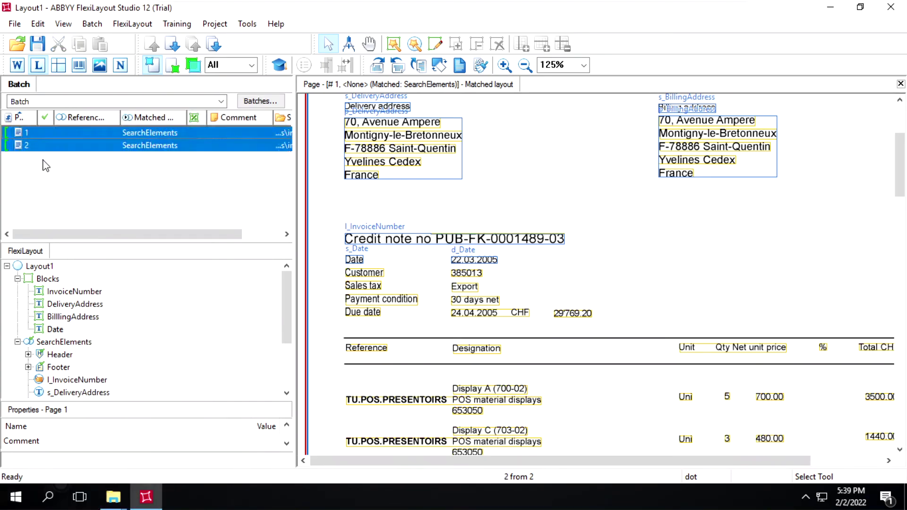
{"action": "right_click", "coordinate": [61, 139]}
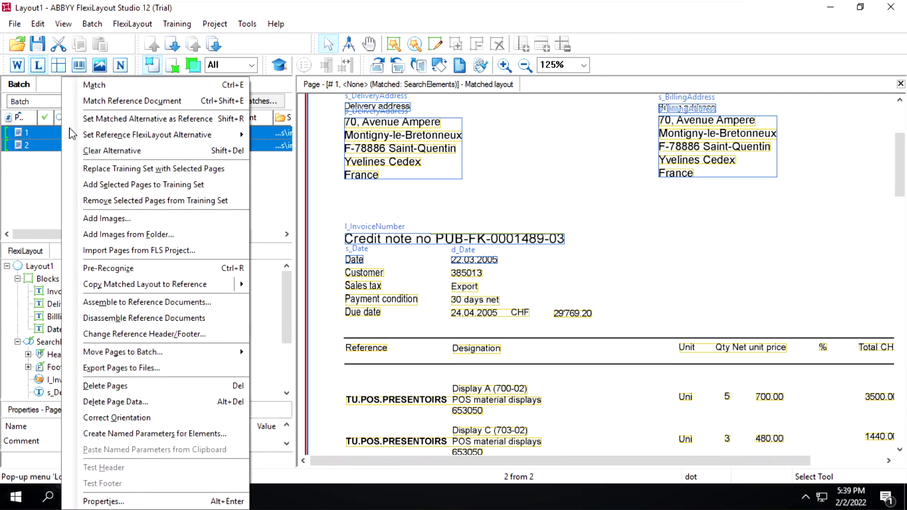
{"action": "left_click", "coordinate": [92, 84]}
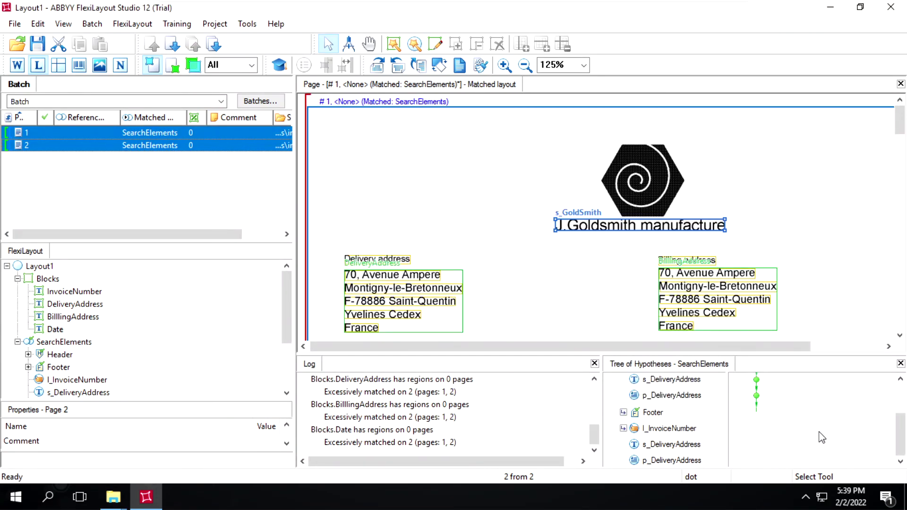
Examine the matched regions of the header, footer, invoice number, delivery address, billing address and date elements in the Tree of Hypotheses.
{"action": "left_click", "coordinate": [671, 429]}
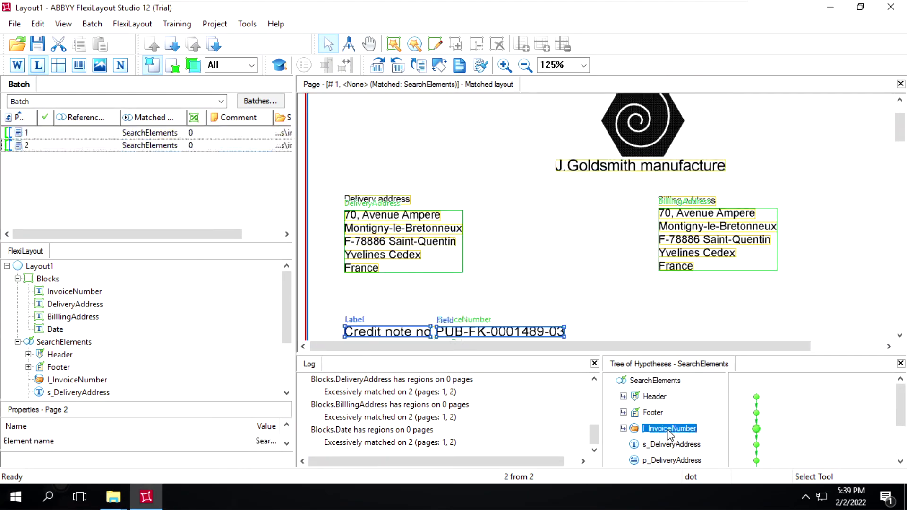
{"action": "left_click", "coordinate": [661, 398]}
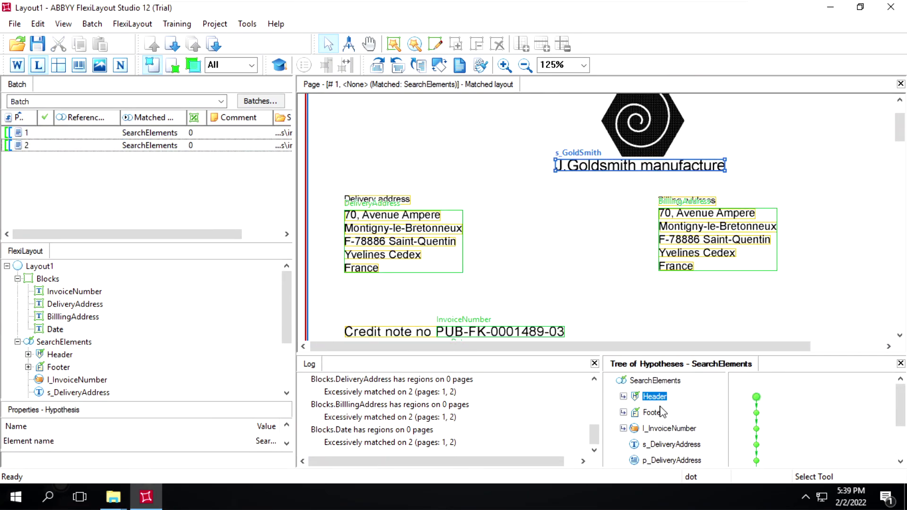
{"action": "left_click", "coordinate": [652, 415]}
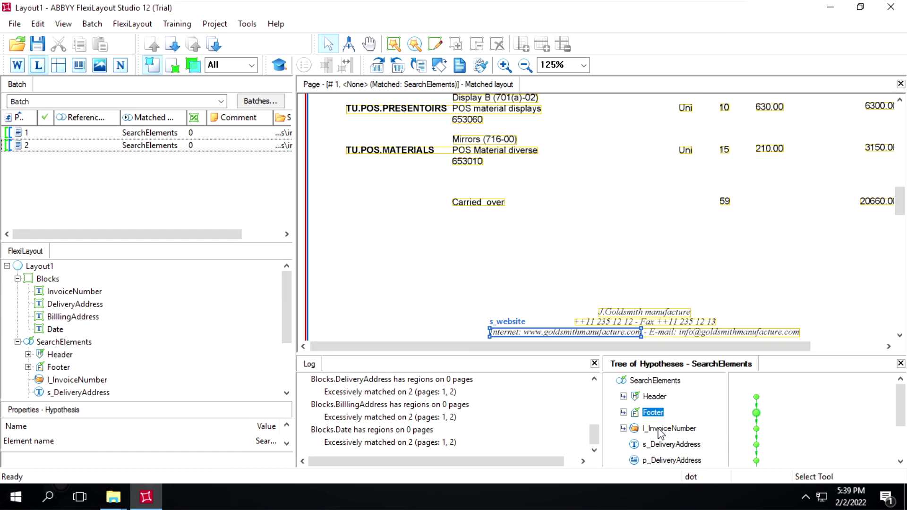
{"action": "left_click", "coordinate": [662, 430]}
{"action": "scroll", "coordinate": [704, 435], "scroll_direction": "down", "scroll_amount": 1}
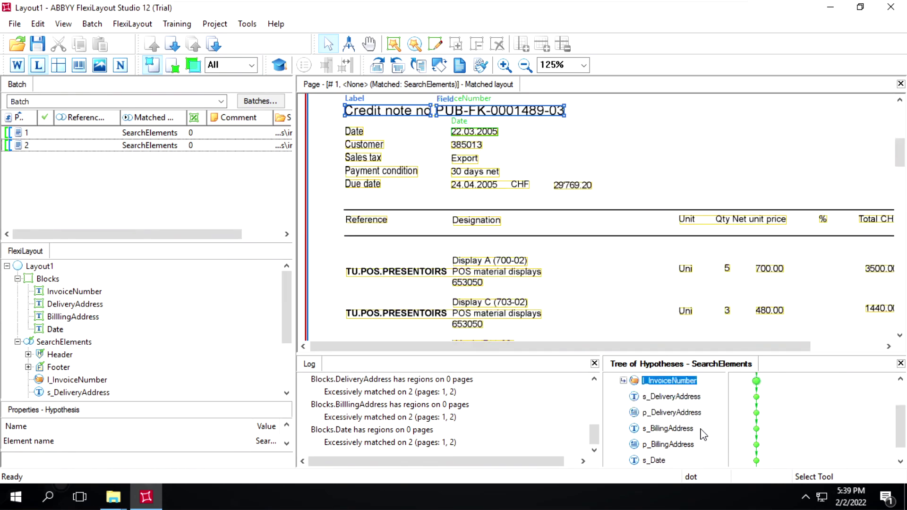
{"action": "left_click", "coordinate": [671, 414]}
{"action": "left_click", "coordinate": [671, 445]}
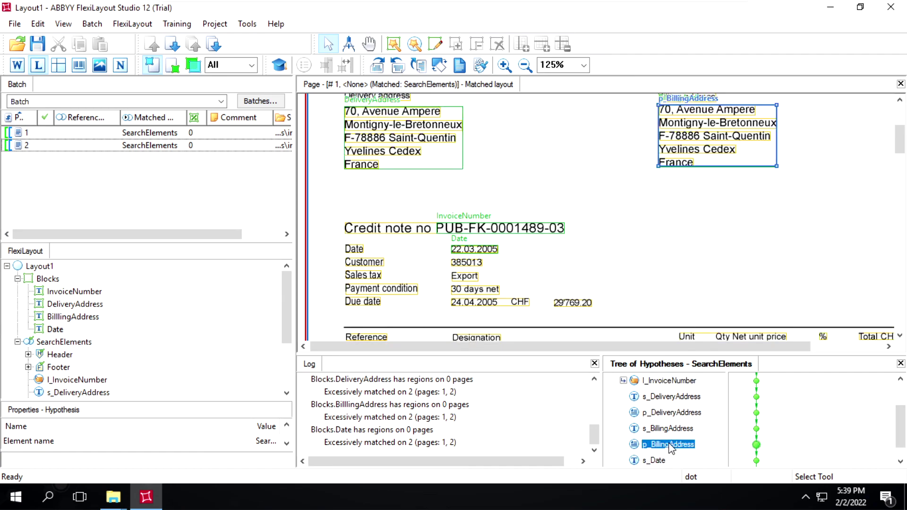
{"action": "scroll", "coordinate": [683, 443], "scroll_direction": "down", "scroll_amount": 1}
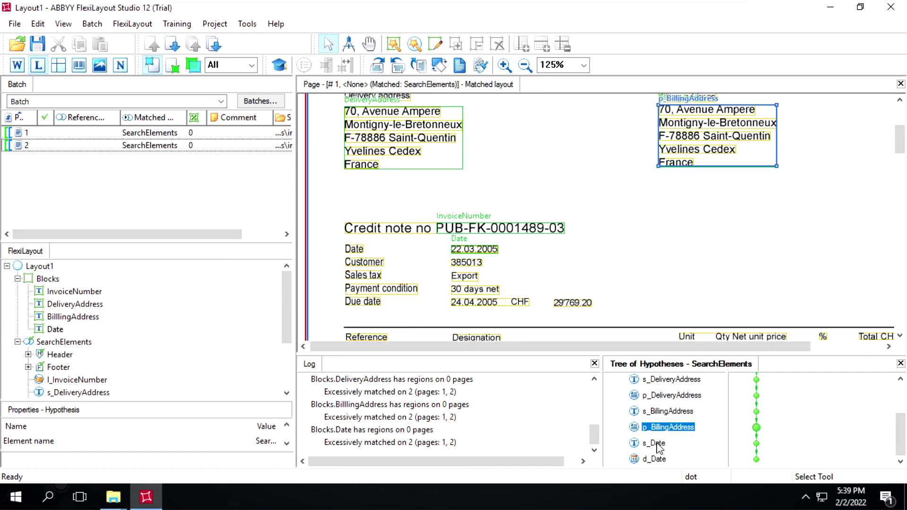
{"action": "left_click", "coordinate": [654, 459]}
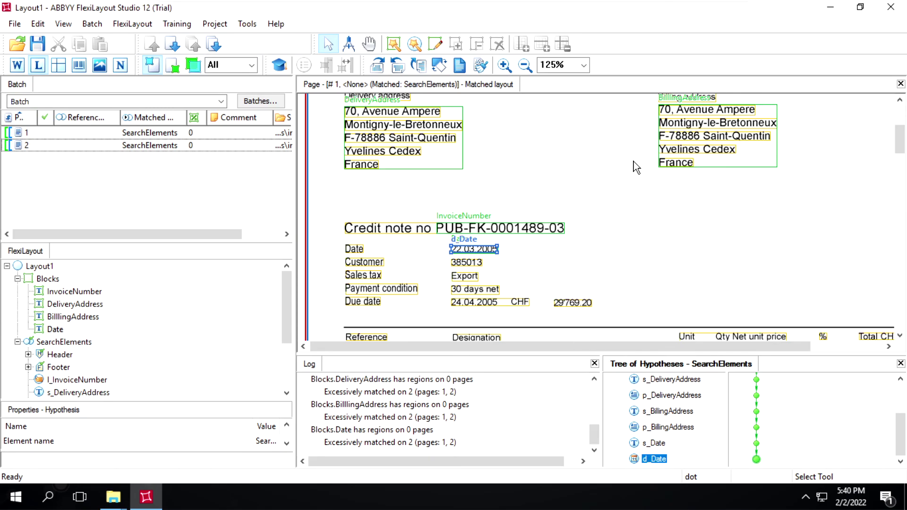
Switch to the Invoice01 image in Windows Photo Viewer.
{"action": "mouse_move", "coordinate": [625, 5]}
{"action": "left_click", "coordinate": [698, 10]}
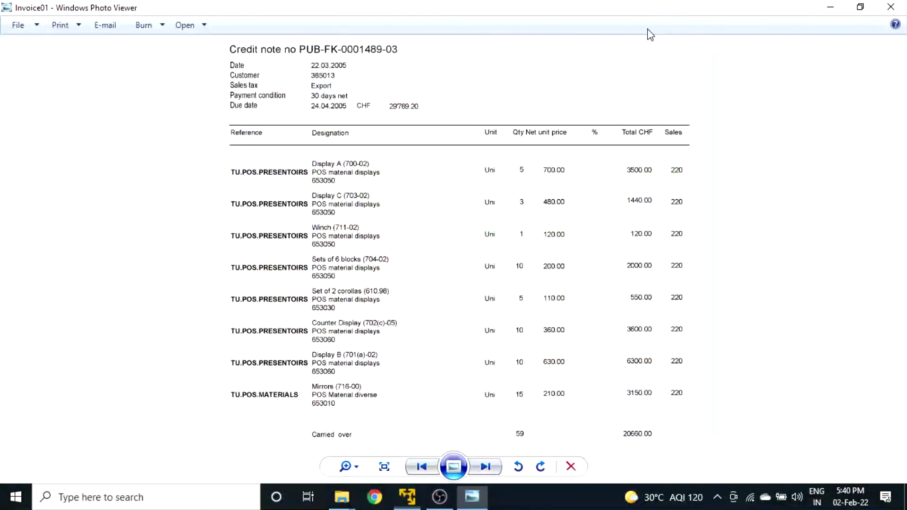